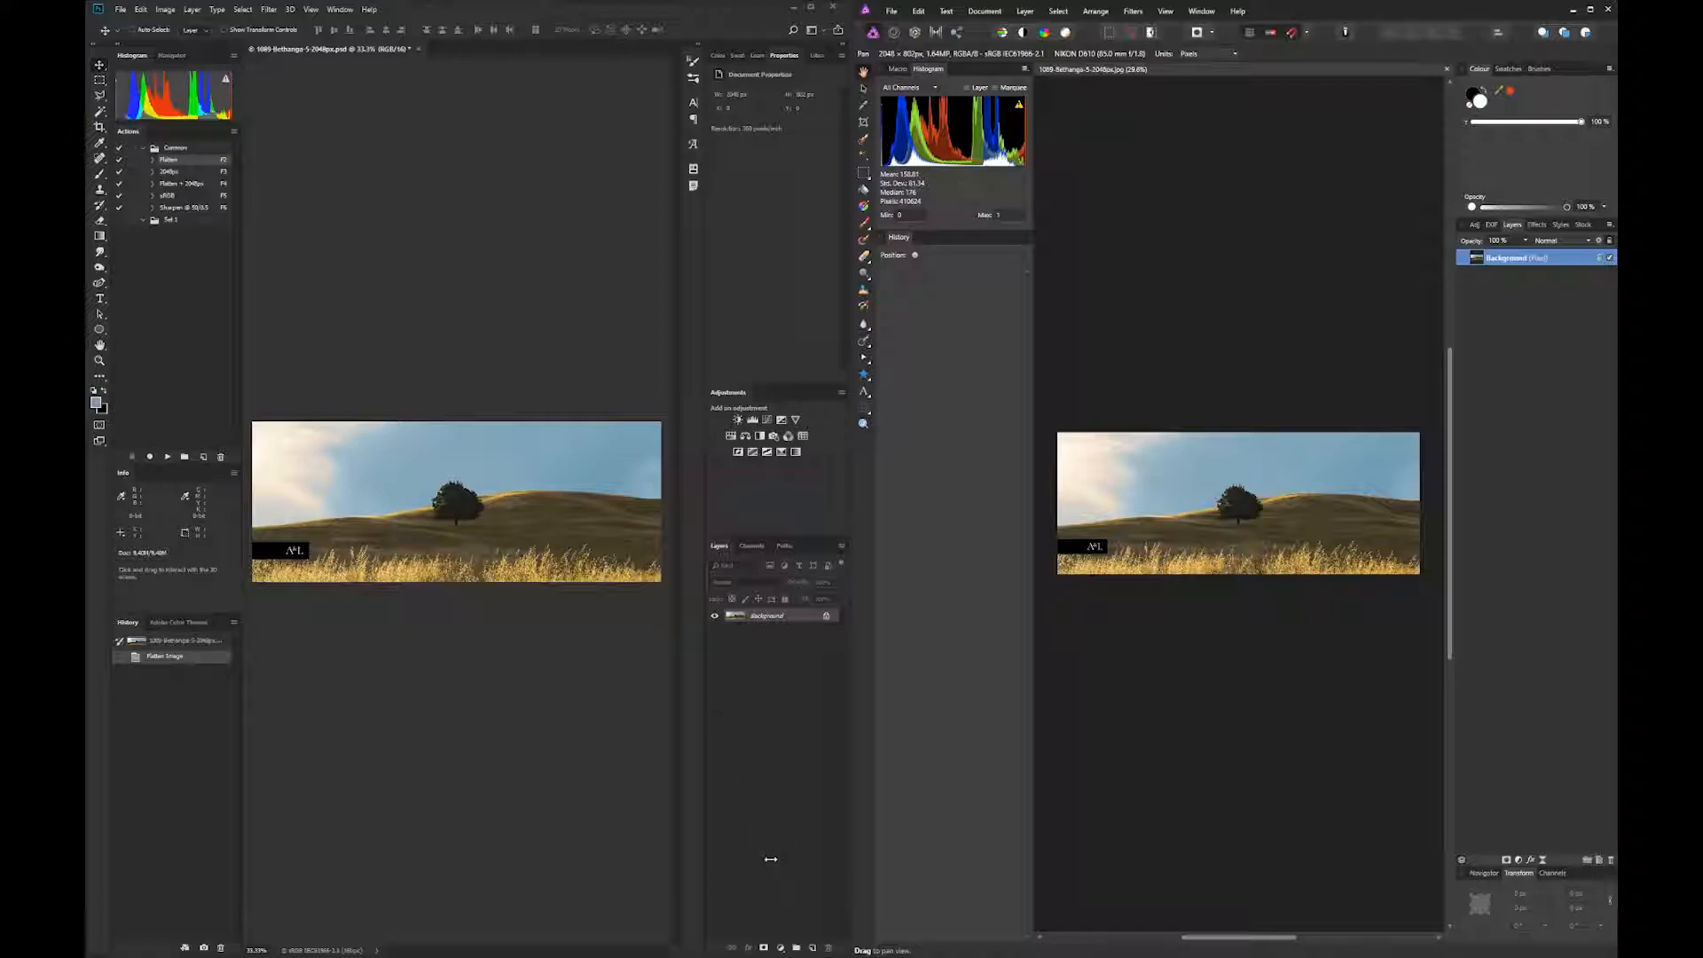
Step: Start a Gaussian Blur on the Background layer and move its dialog clear of the image
left_click(781, 947)
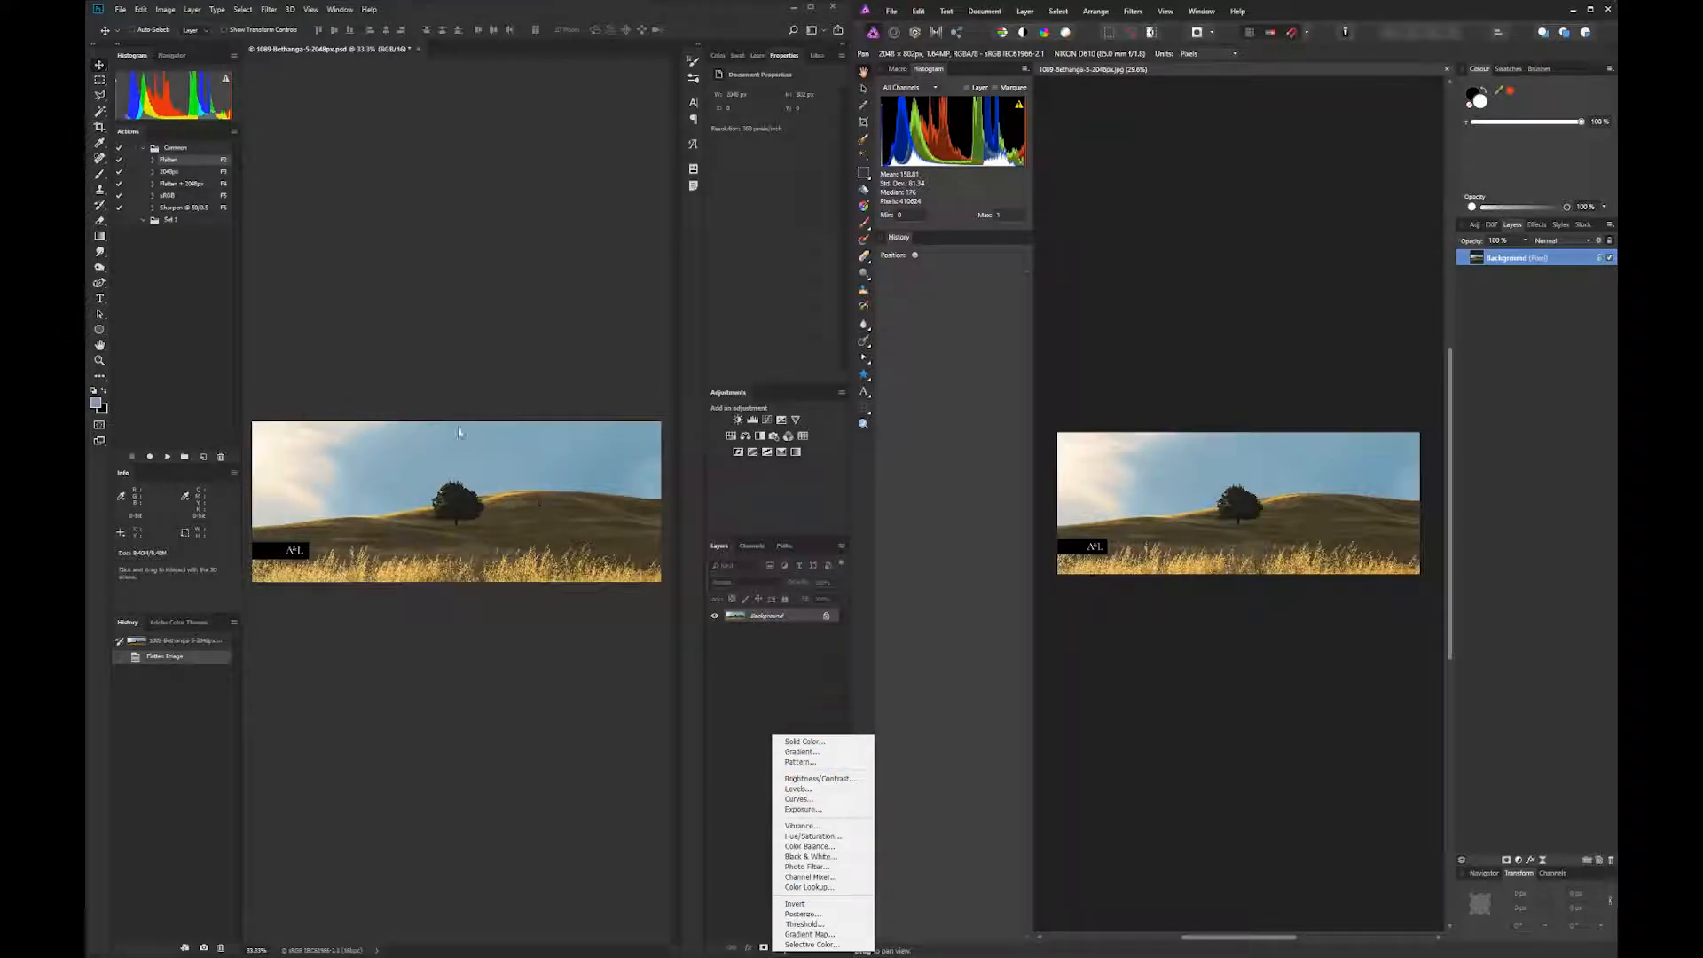
left_click(269, 9)
left_click(269, 9)
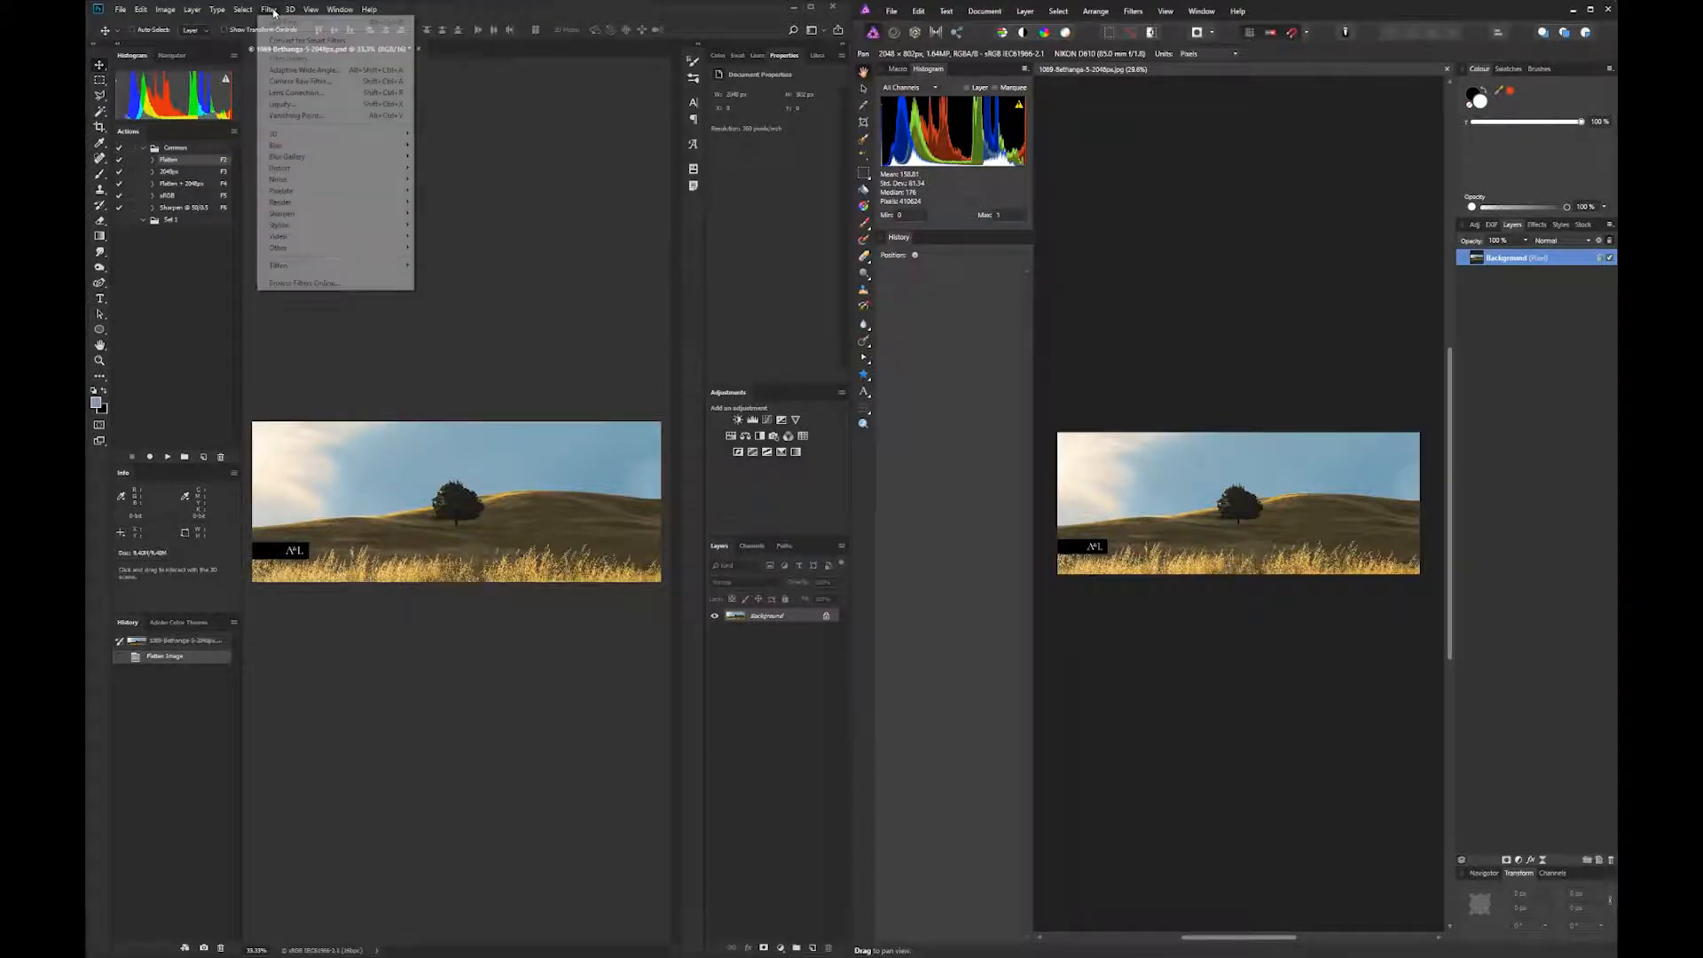
mouse_move(364, 147)
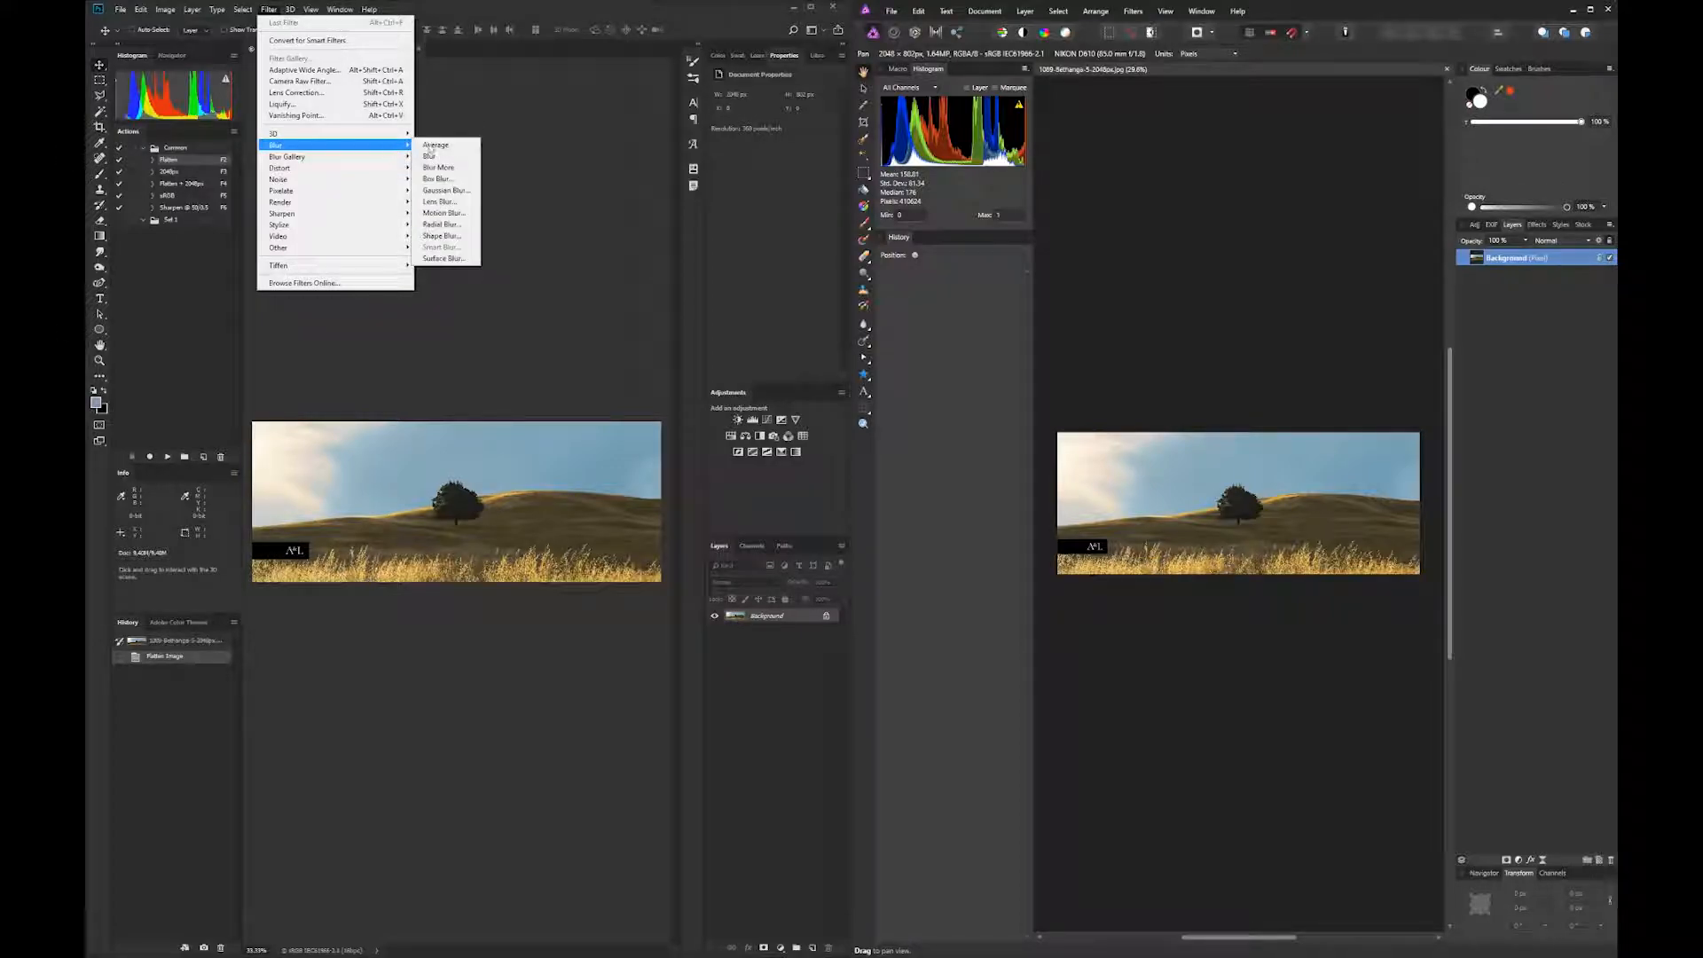
left_click(465, 192)
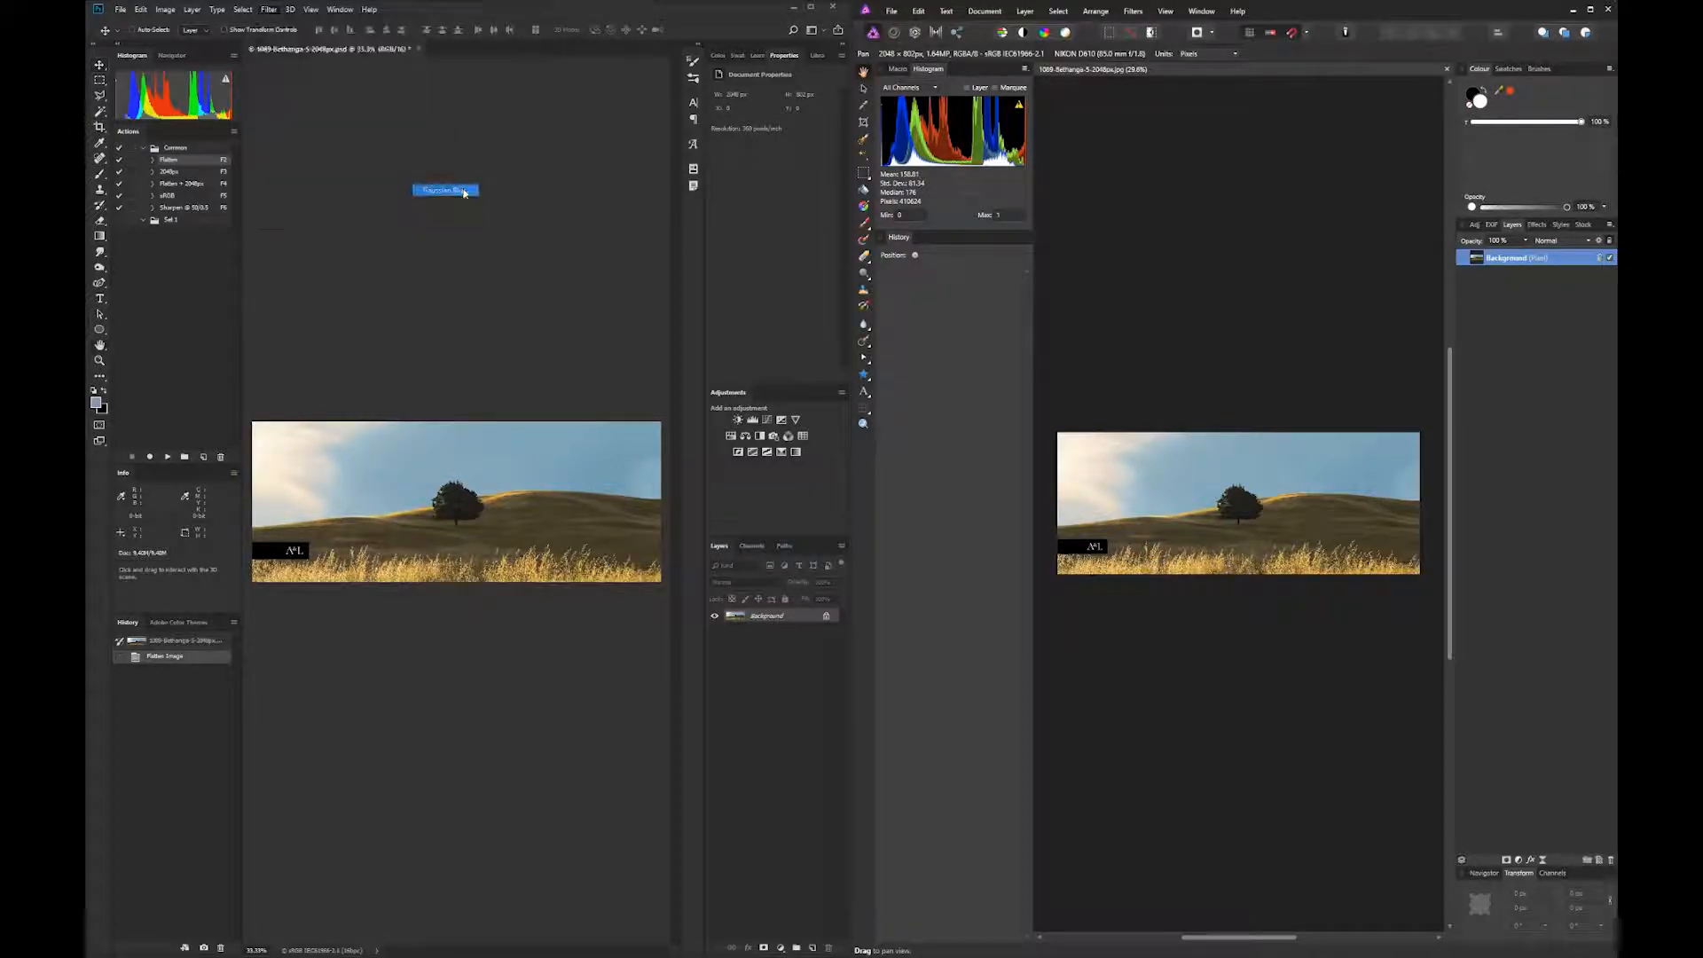
left_click_drag(465, 172, 518, 208)
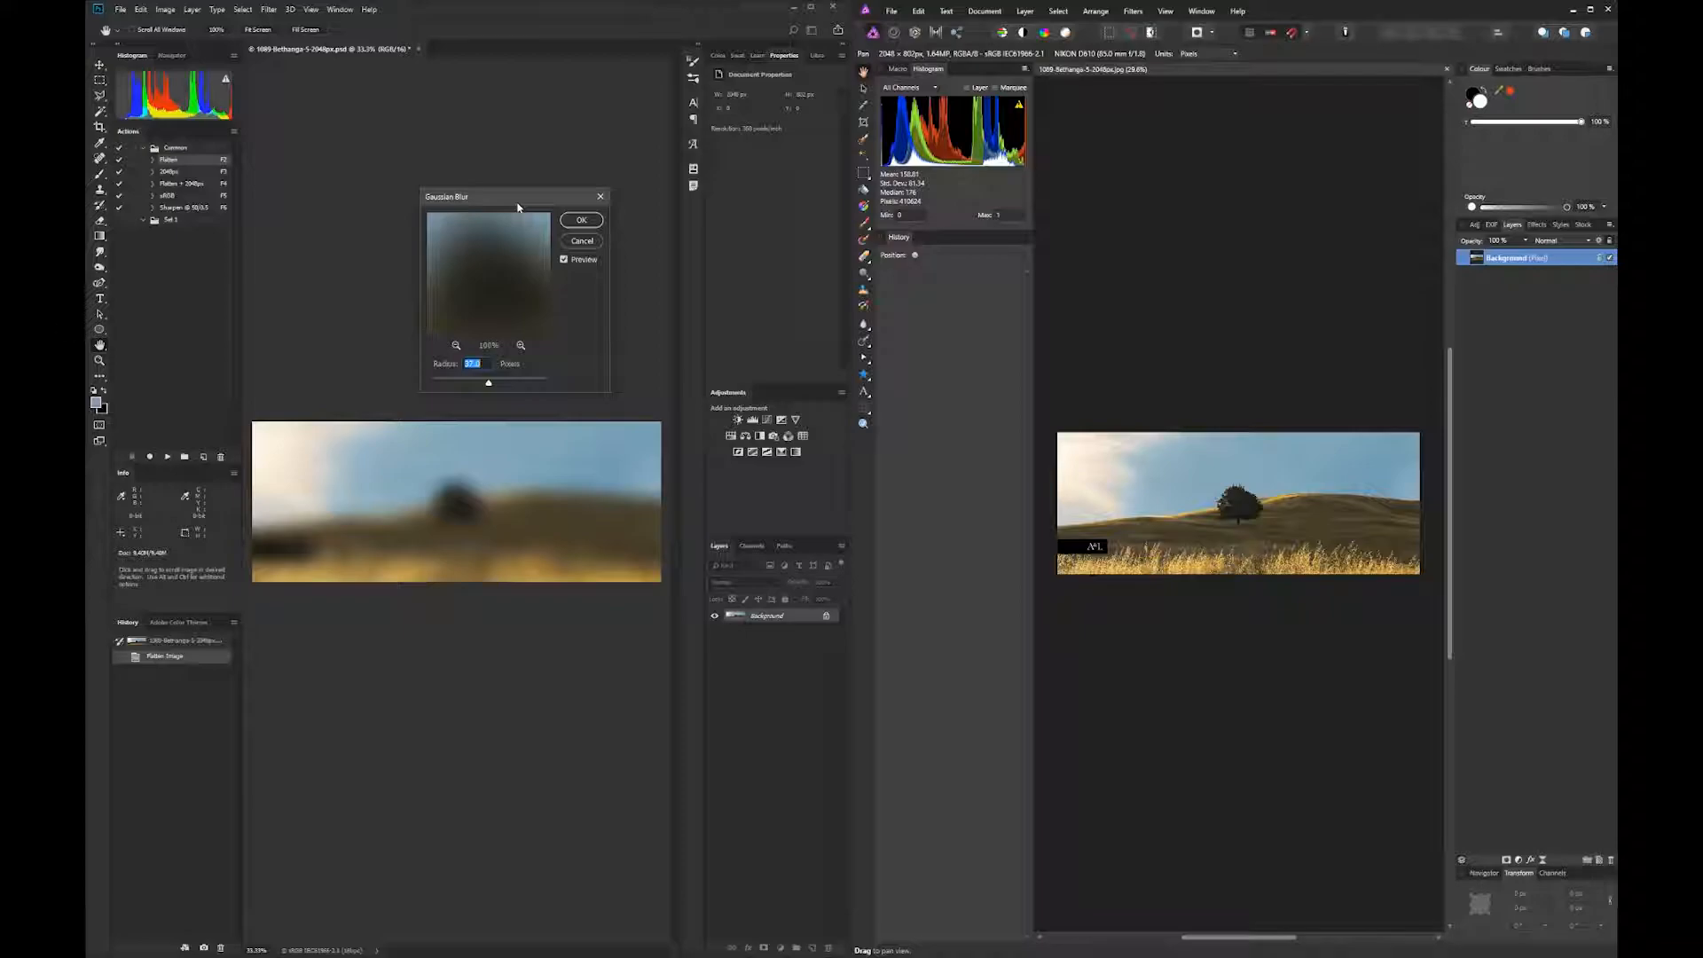
Step: Toggle the Gaussian Blur preview off and on repeatedly to compare the original image with the blurred one
left_click(564, 261)
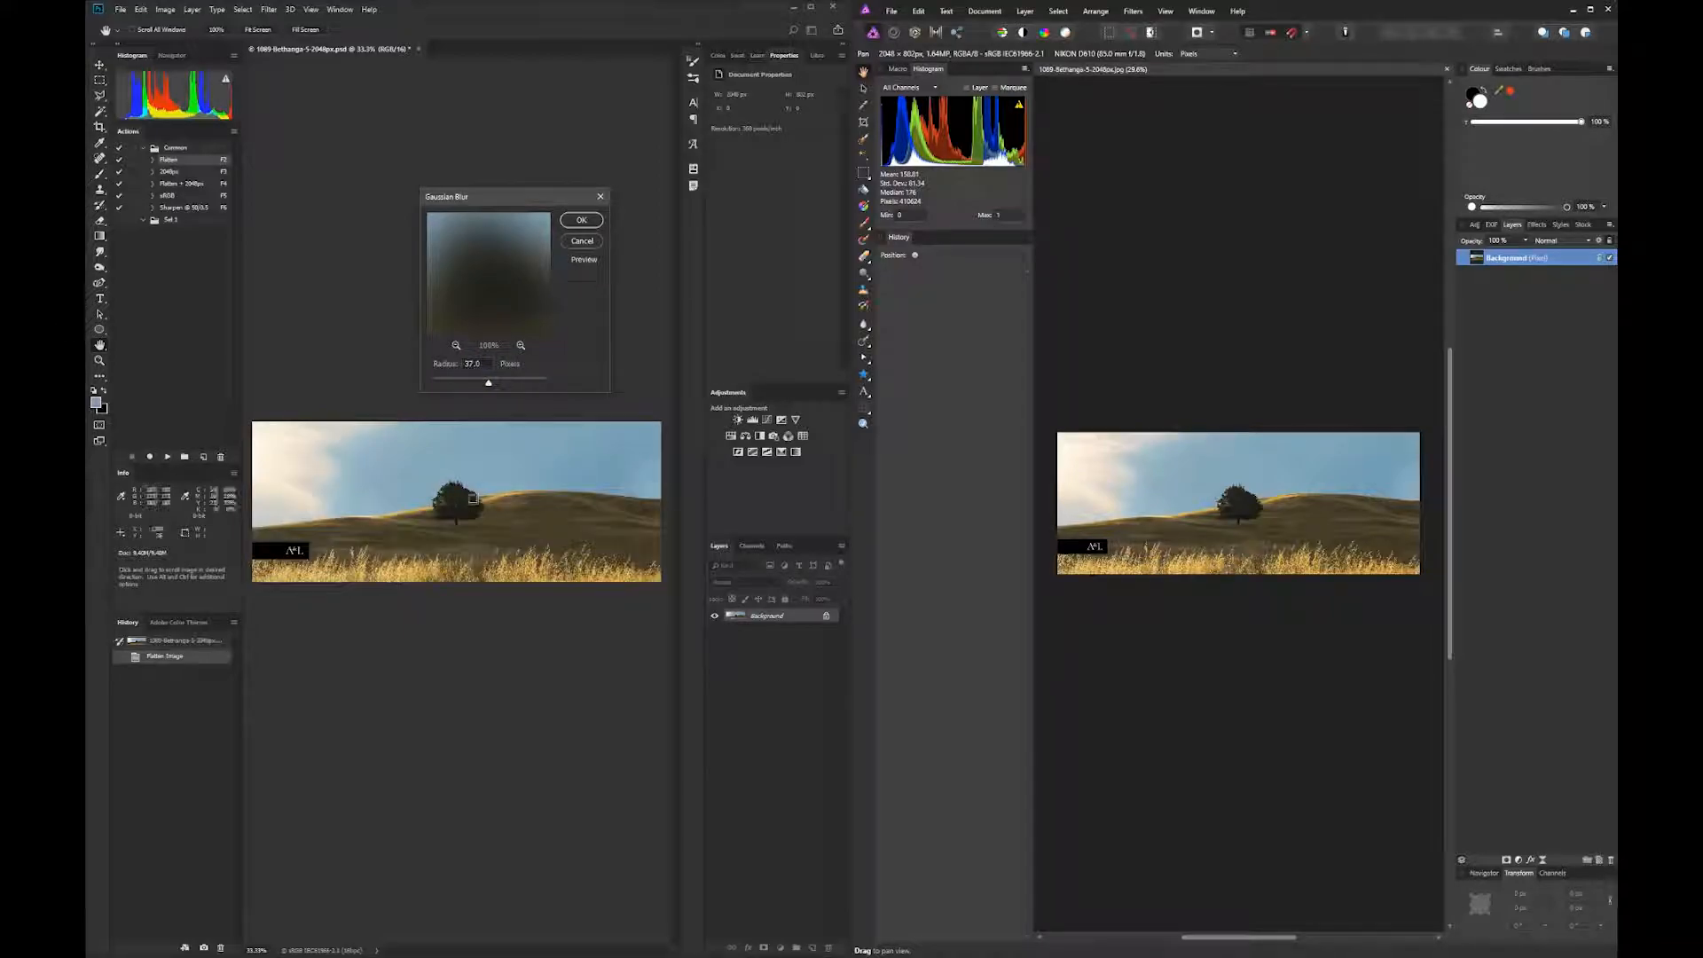
left_click(564, 261)
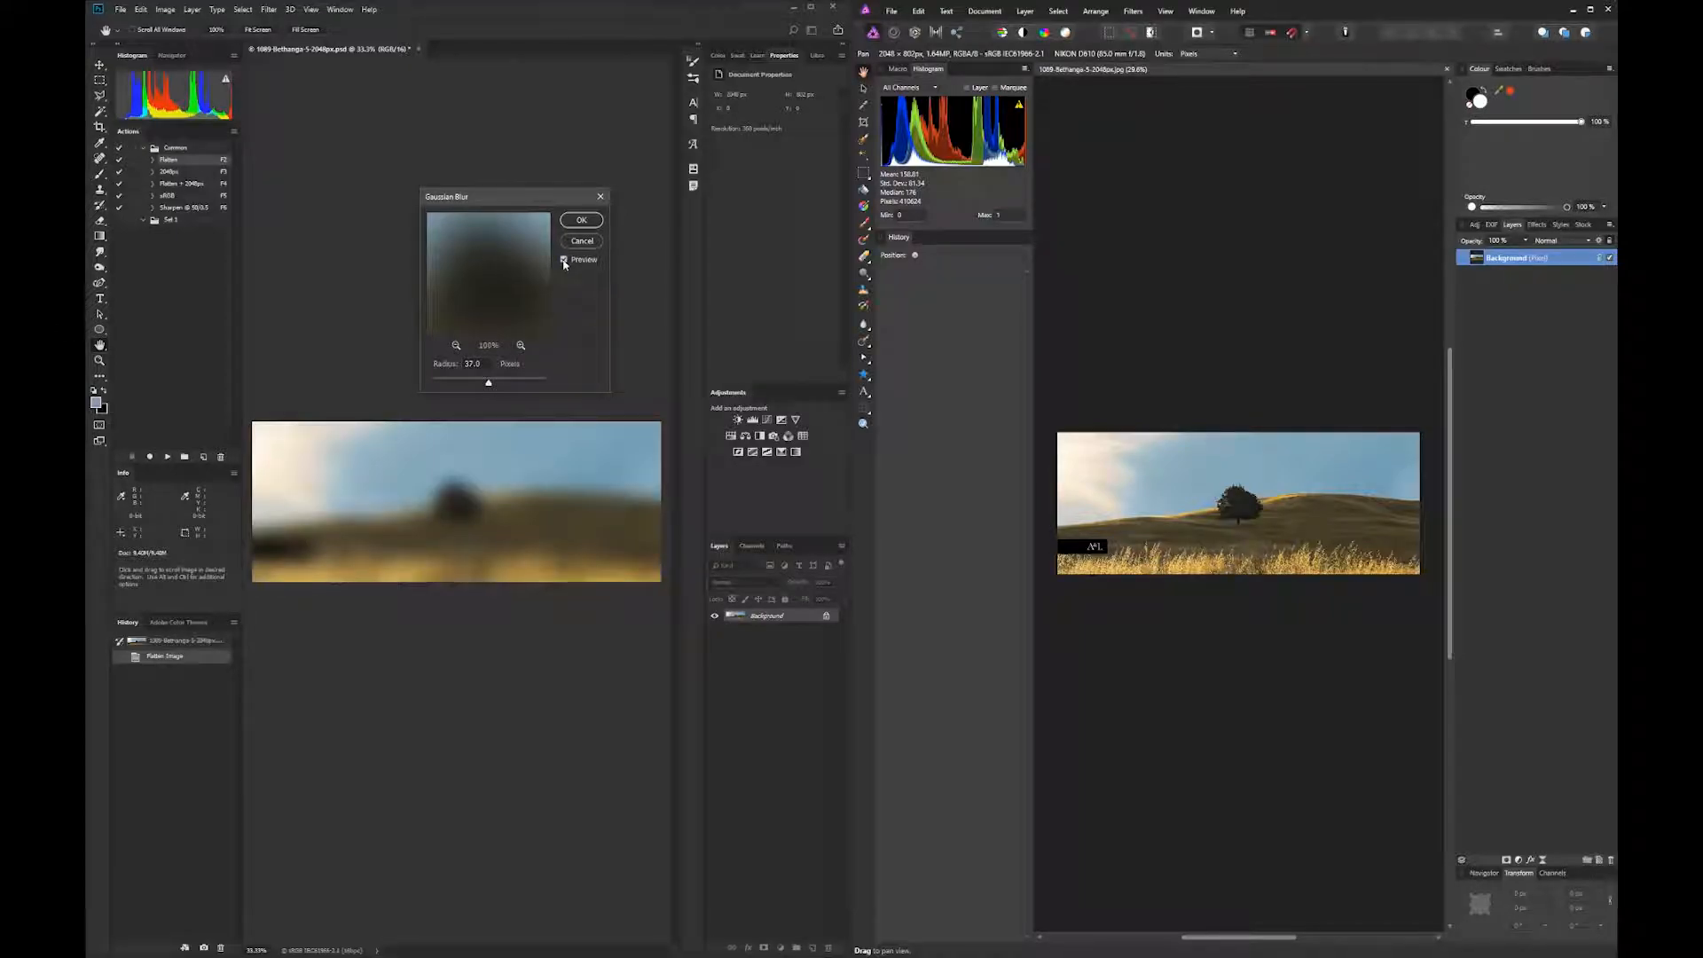
left_click(564, 261)
left_click(564, 260)
left_click_drag(532, 198, 512, 195)
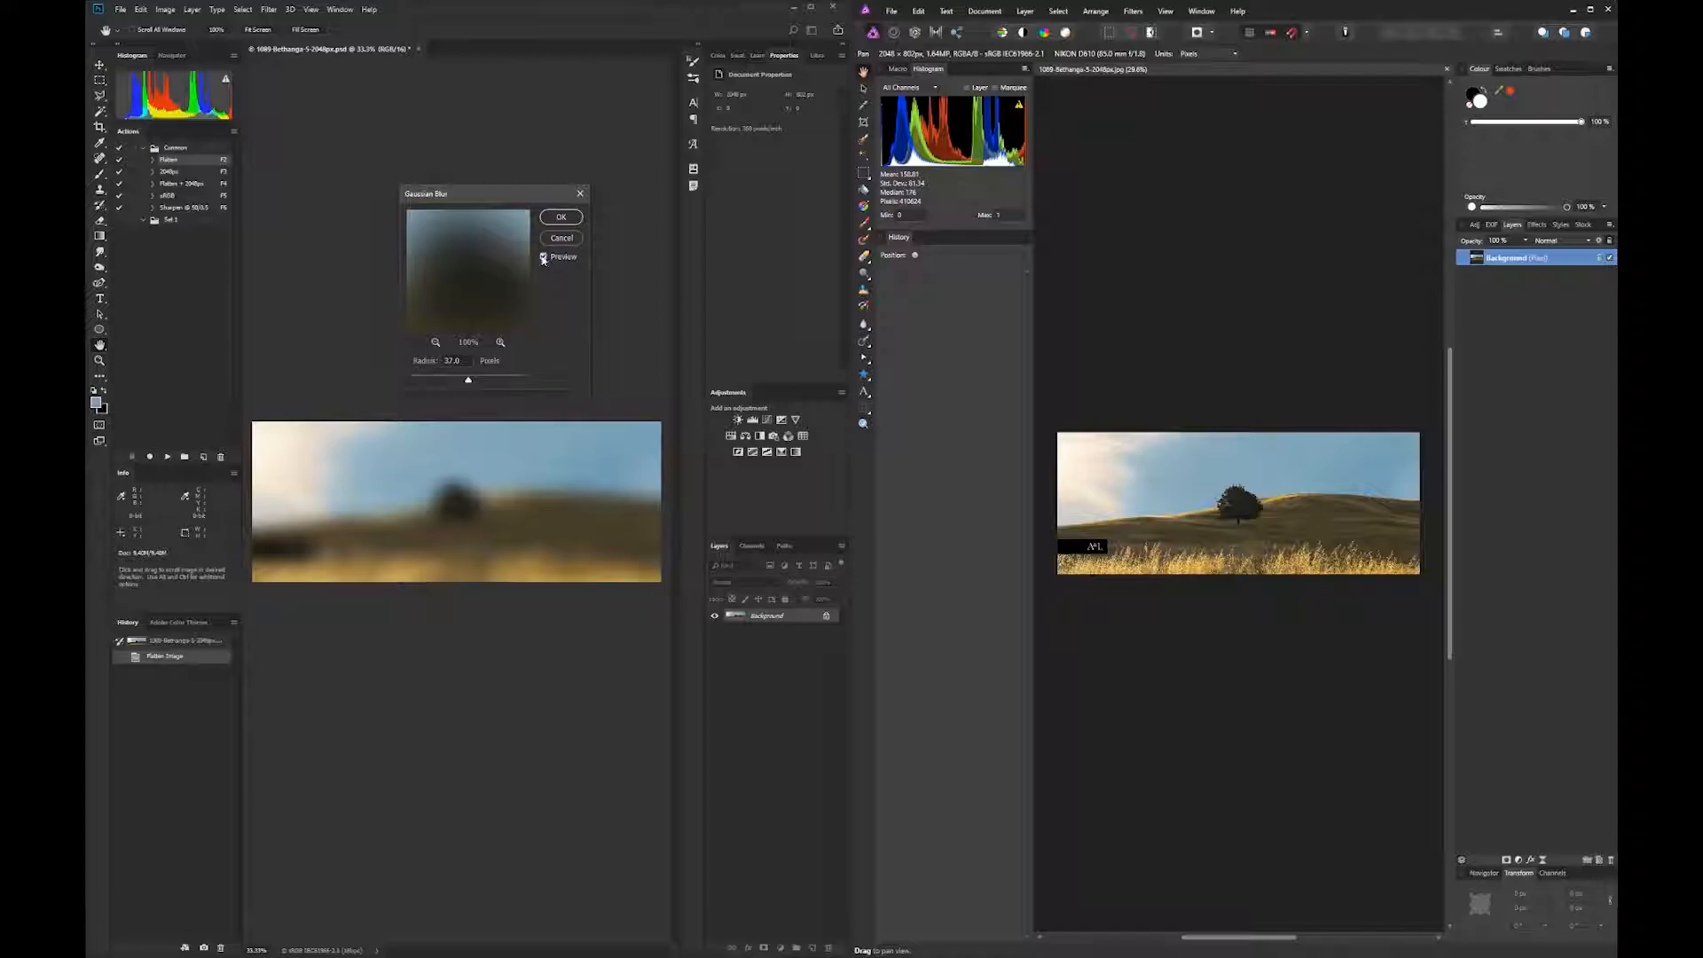
left_click_drag(482, 193, 498, 204)
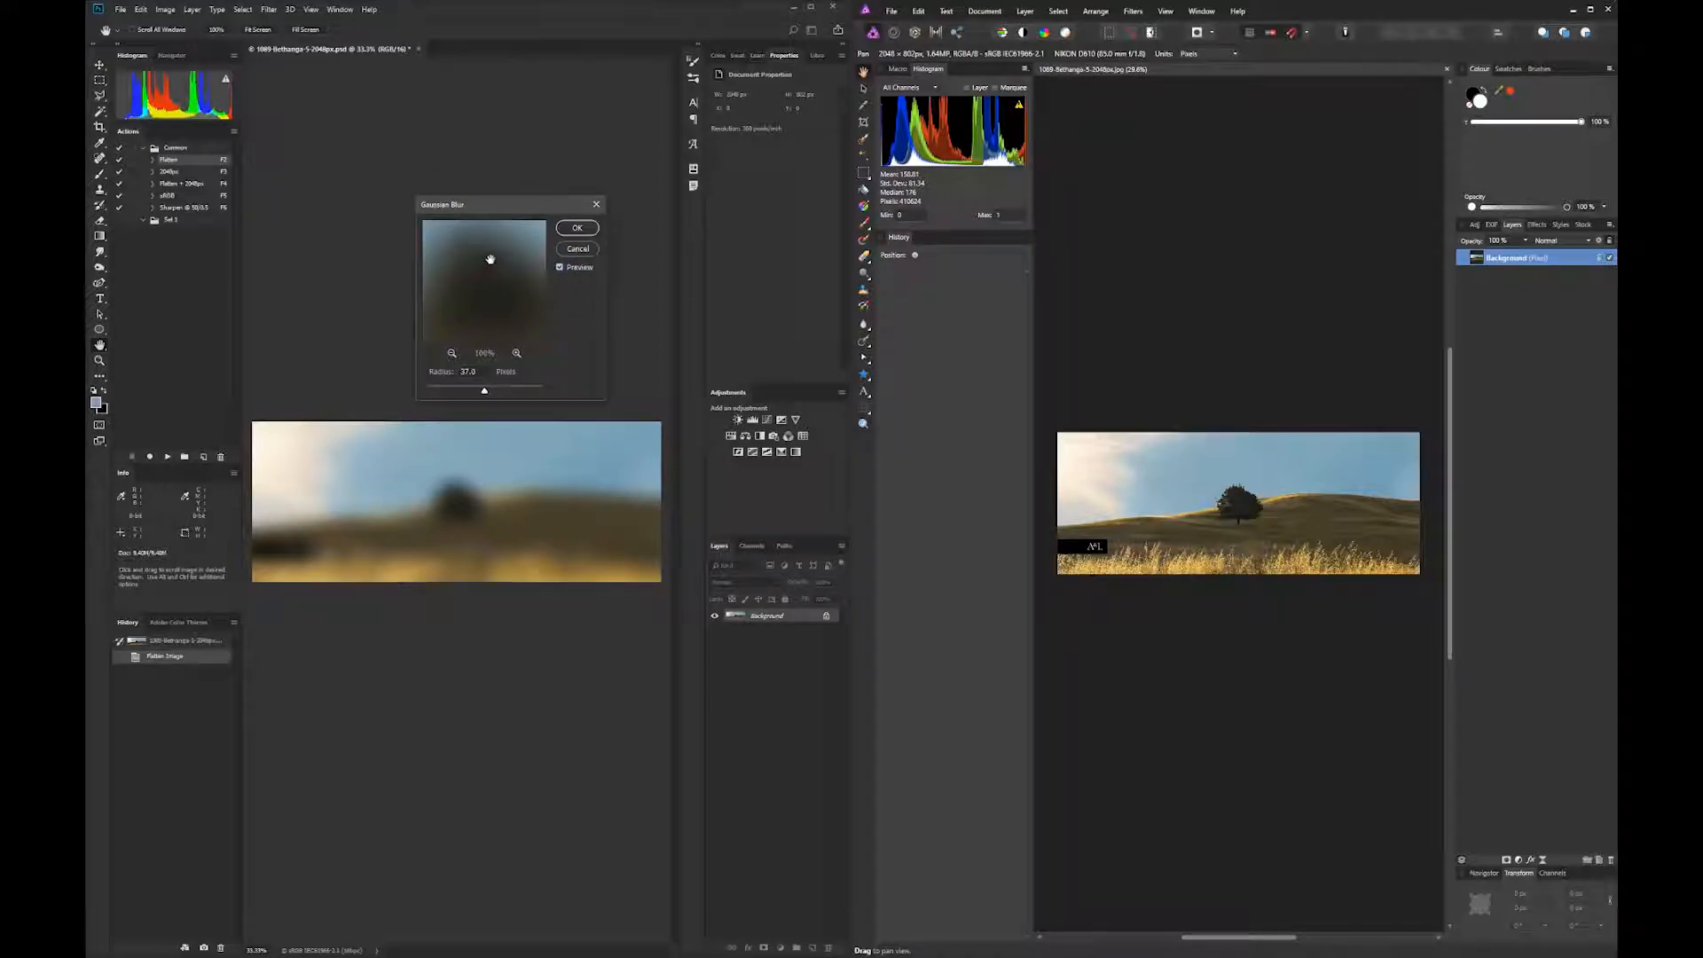
left_click(561, 267)
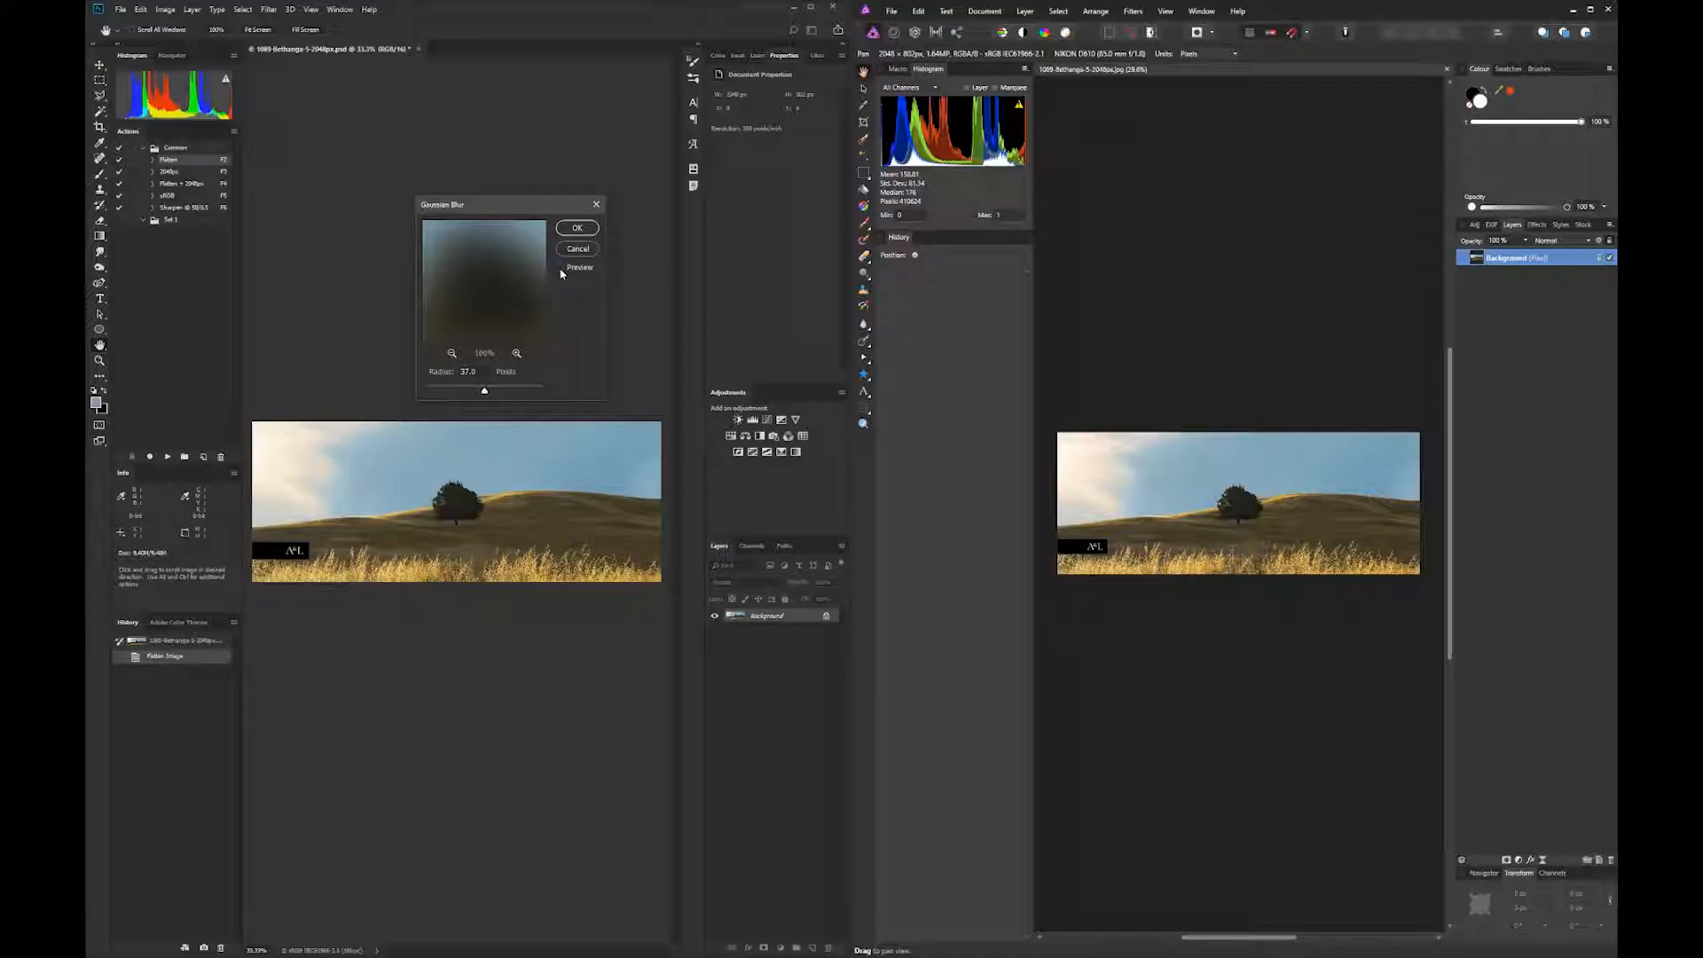
left_click(560, 268)
left_click(560, 267)
left_click(561, 268)
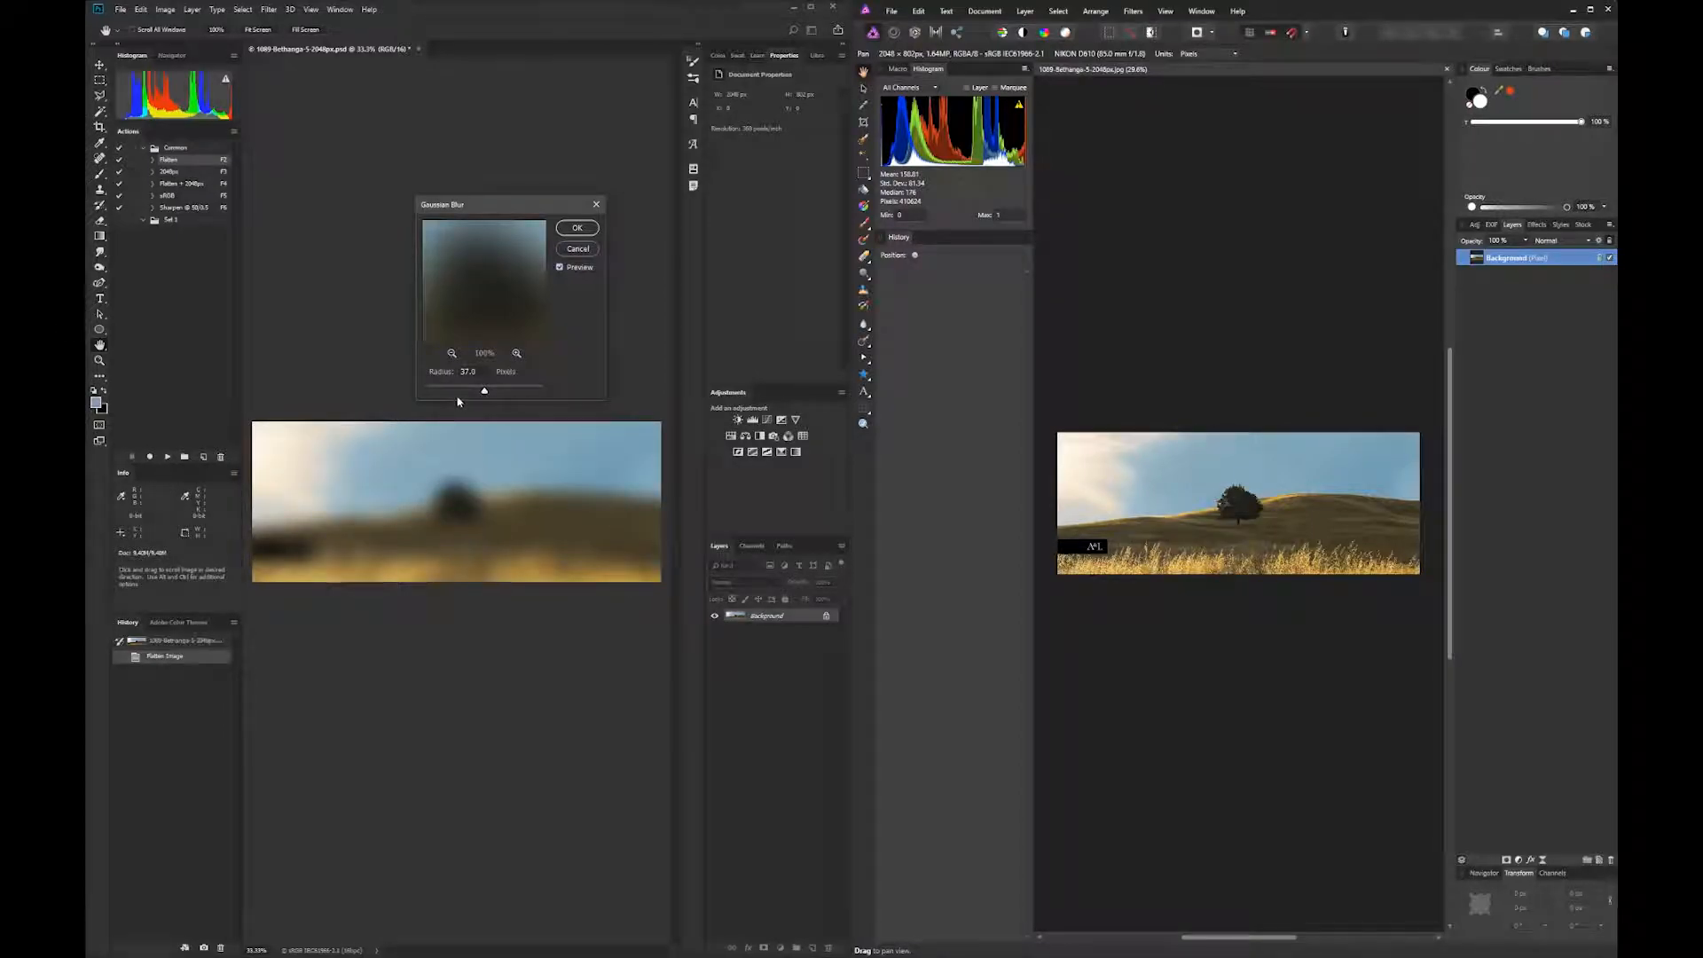
Step: Try weaker and stronger Gaussian Blur radii while checking the tree's edge in the preview, ending at 30 pixels
mouse_move(484, 393)
left_mouse_down()
mouse_move(446, 394)
mouse_move(502, 394)
mouse_move(479, 391)
left_mouse_up()
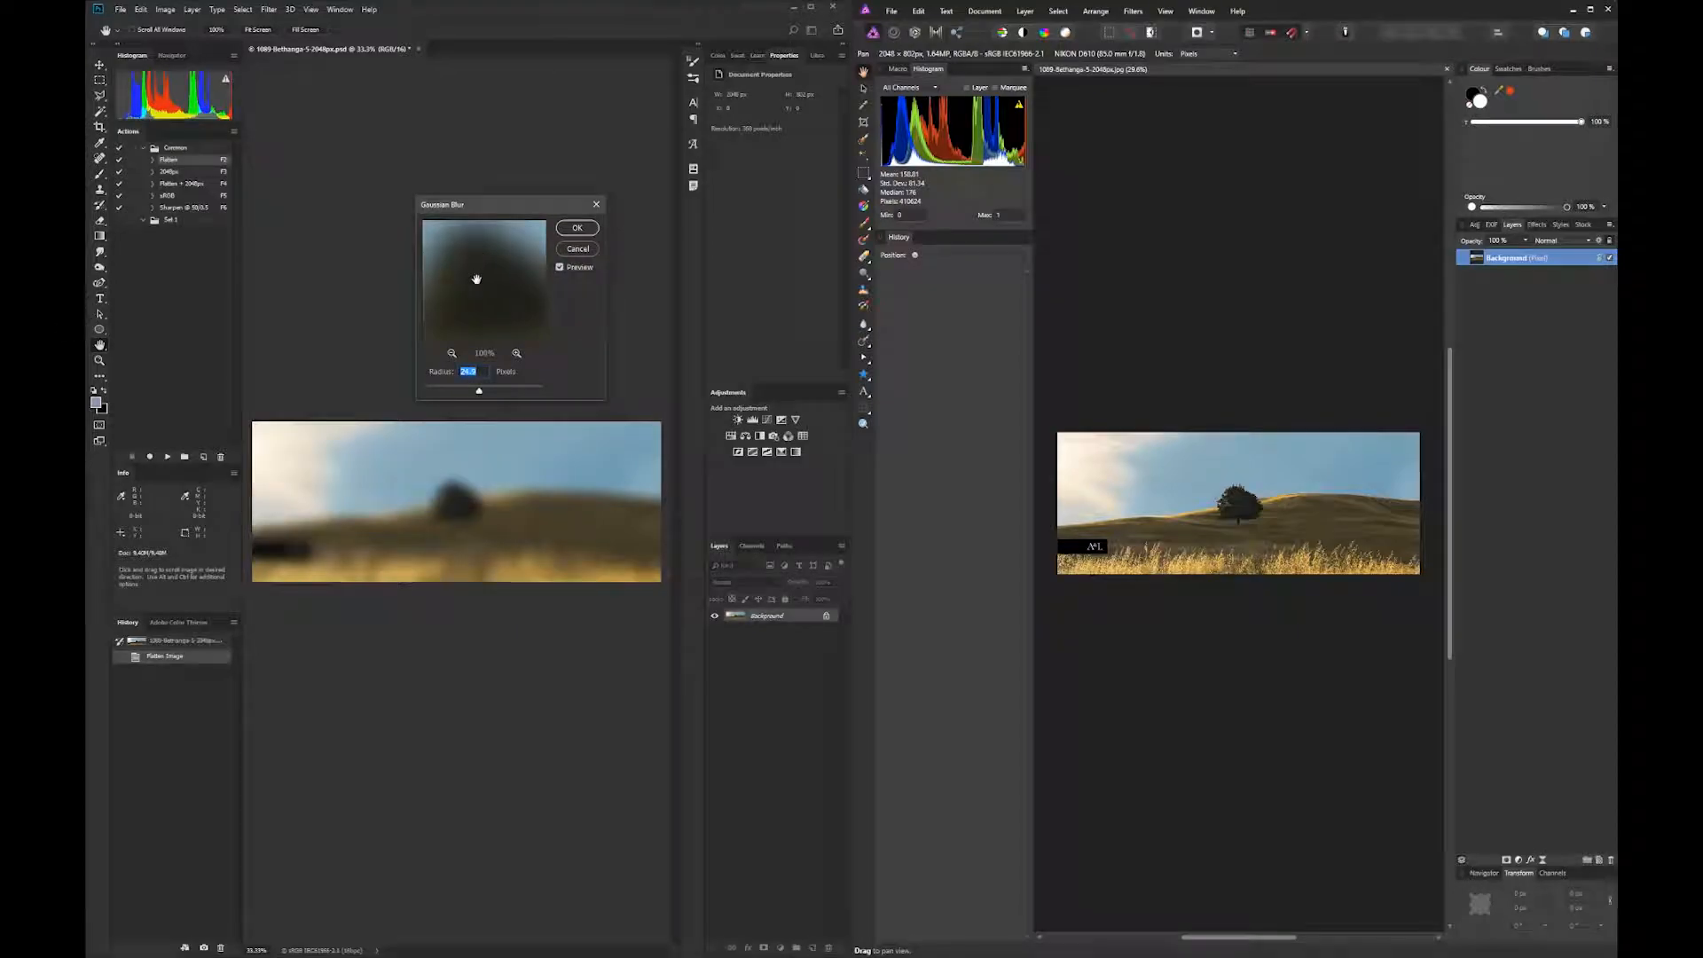
mouse_move(480, 392)
left_mouse_down()
mouse_move(499, 395)
mouse_move(464, 394)
left_mouse_up()
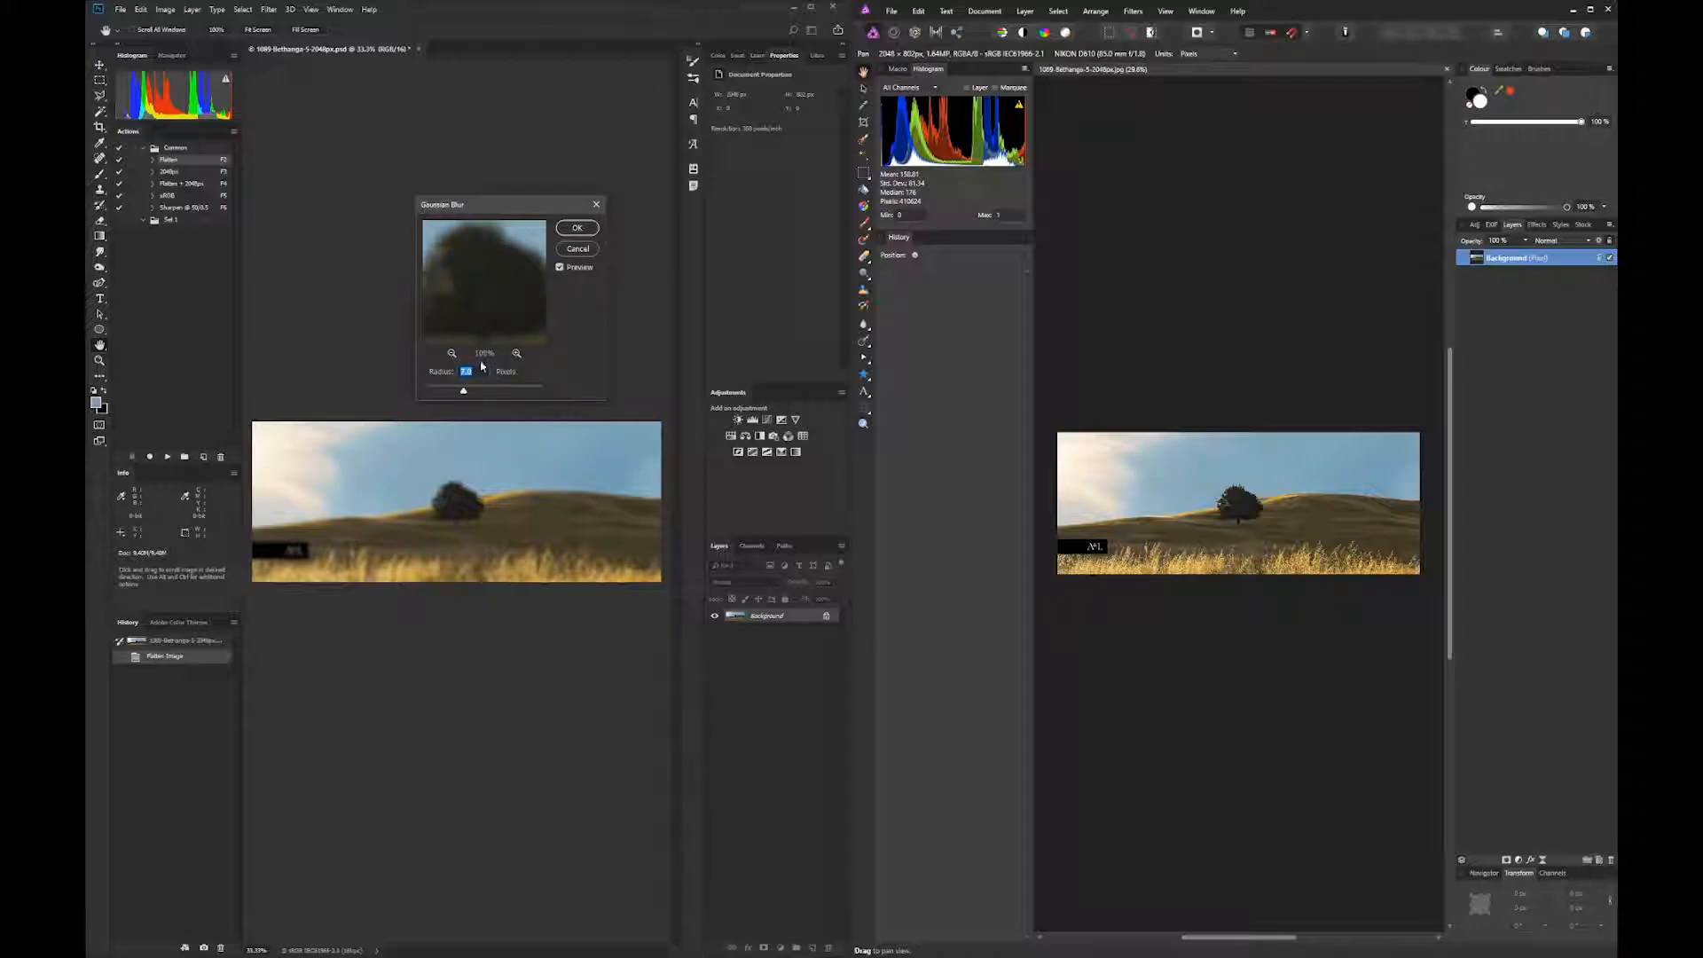
left_click_drag(463, 396, 491, 391)
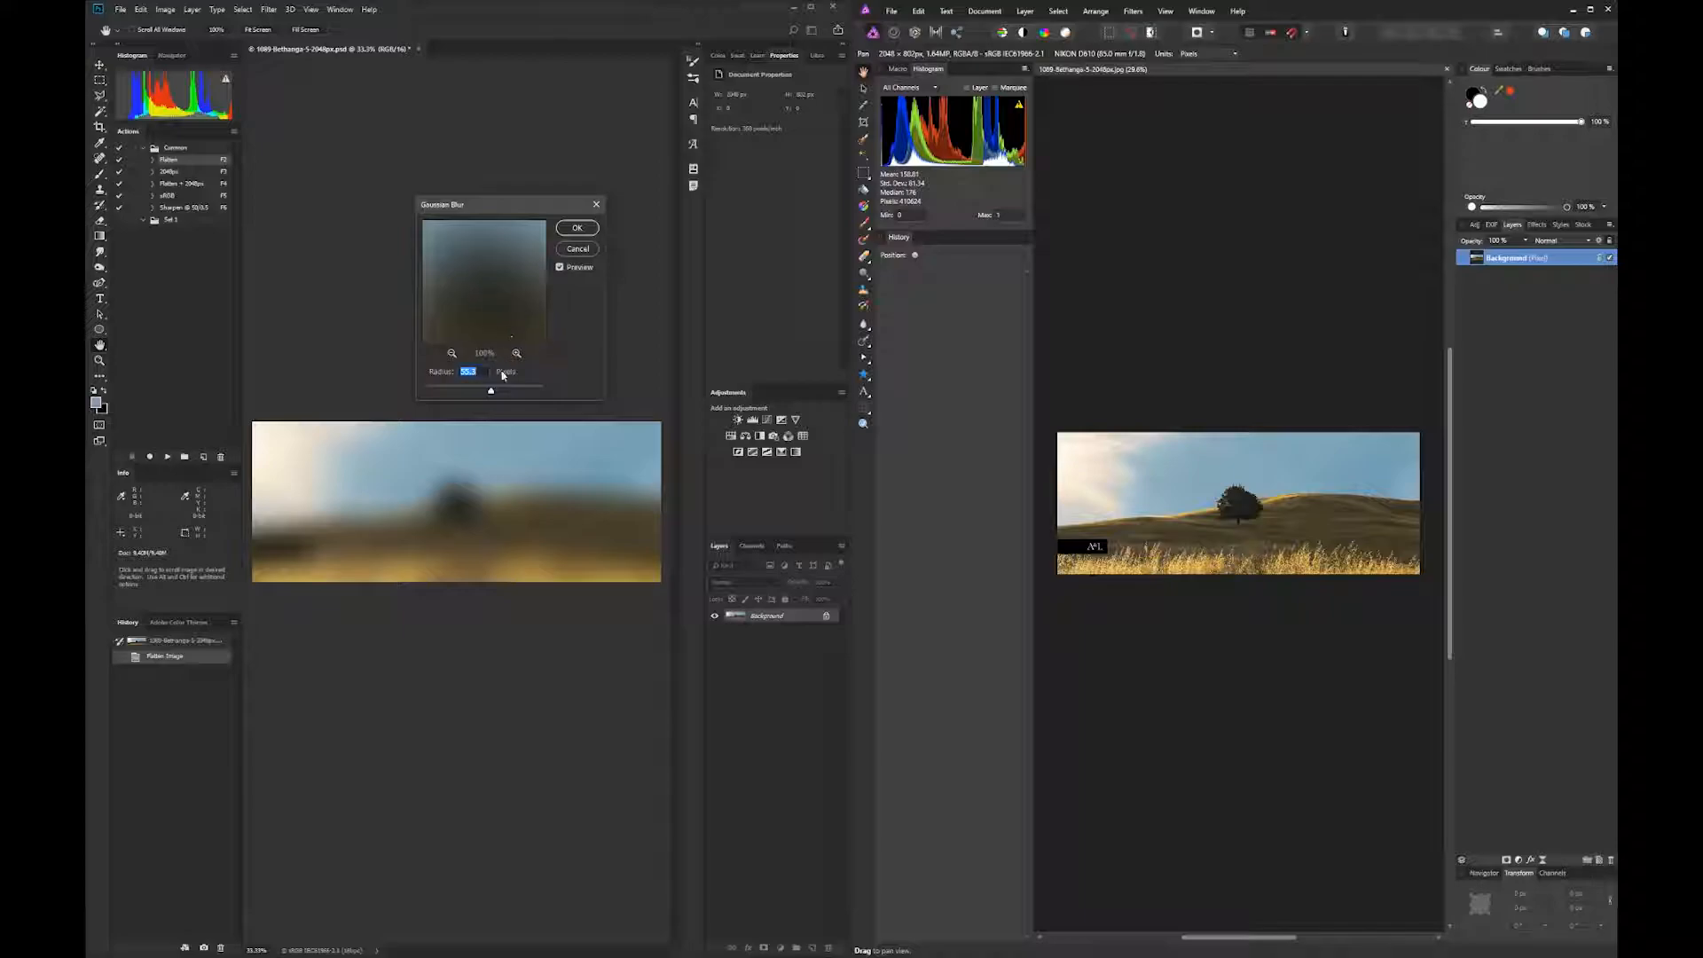
left_click_drag(496, 206, 486, 203)
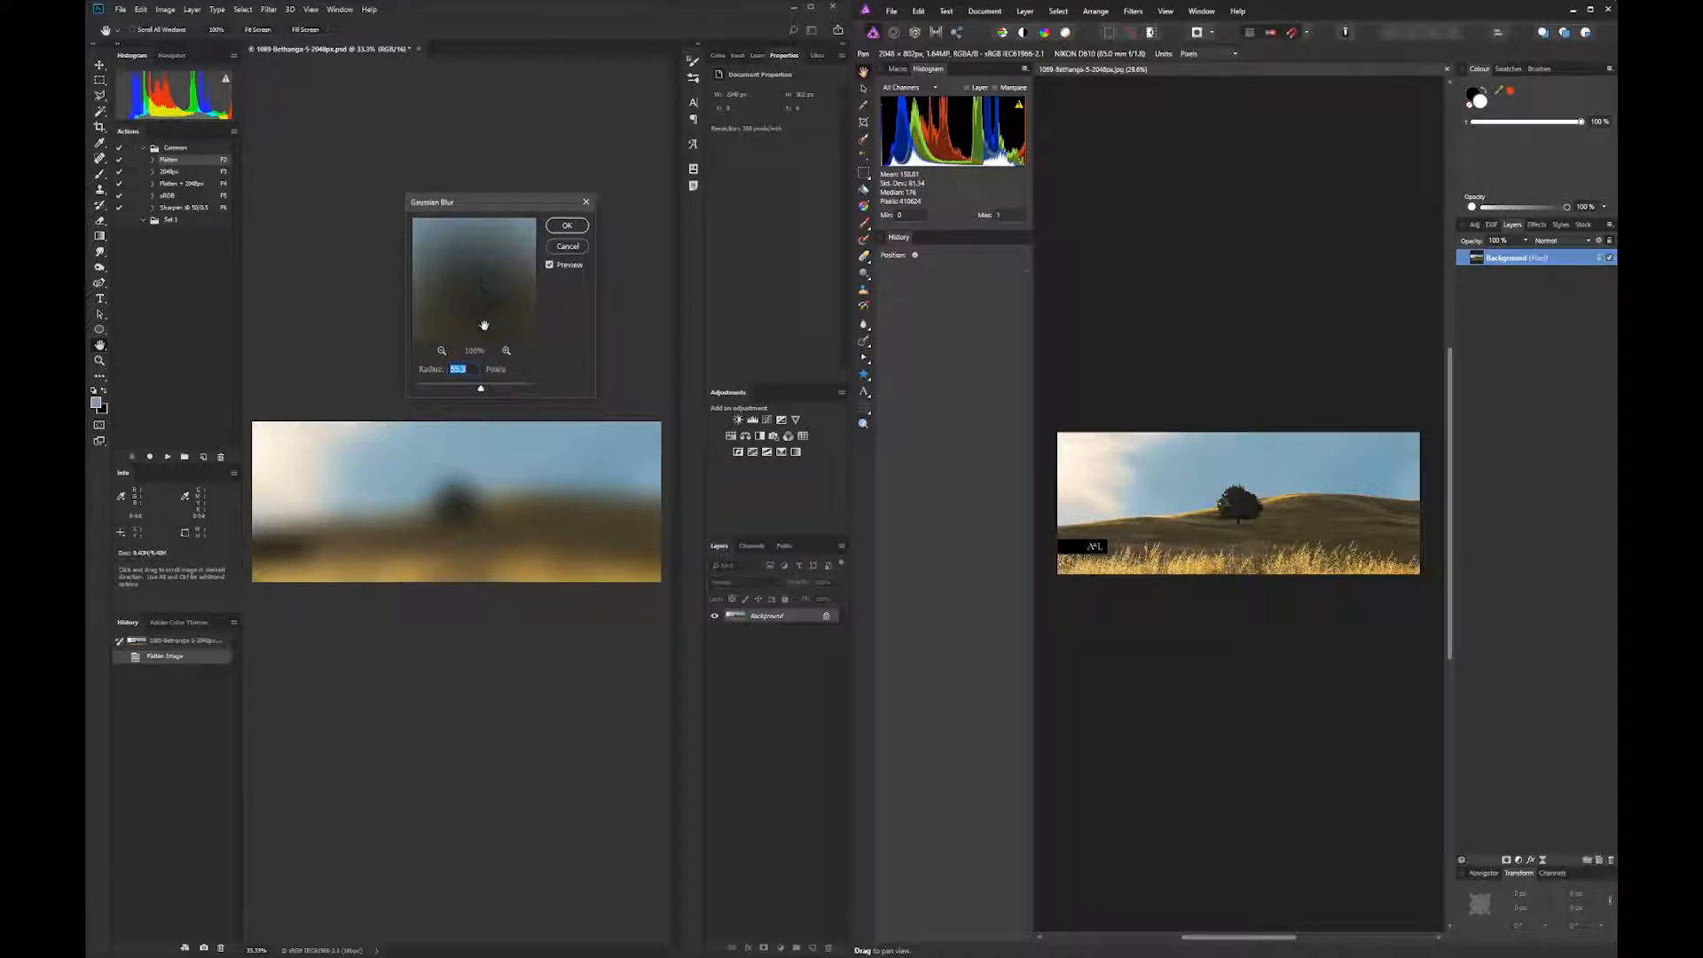
left_click_drag(481, 390, 456, 393)
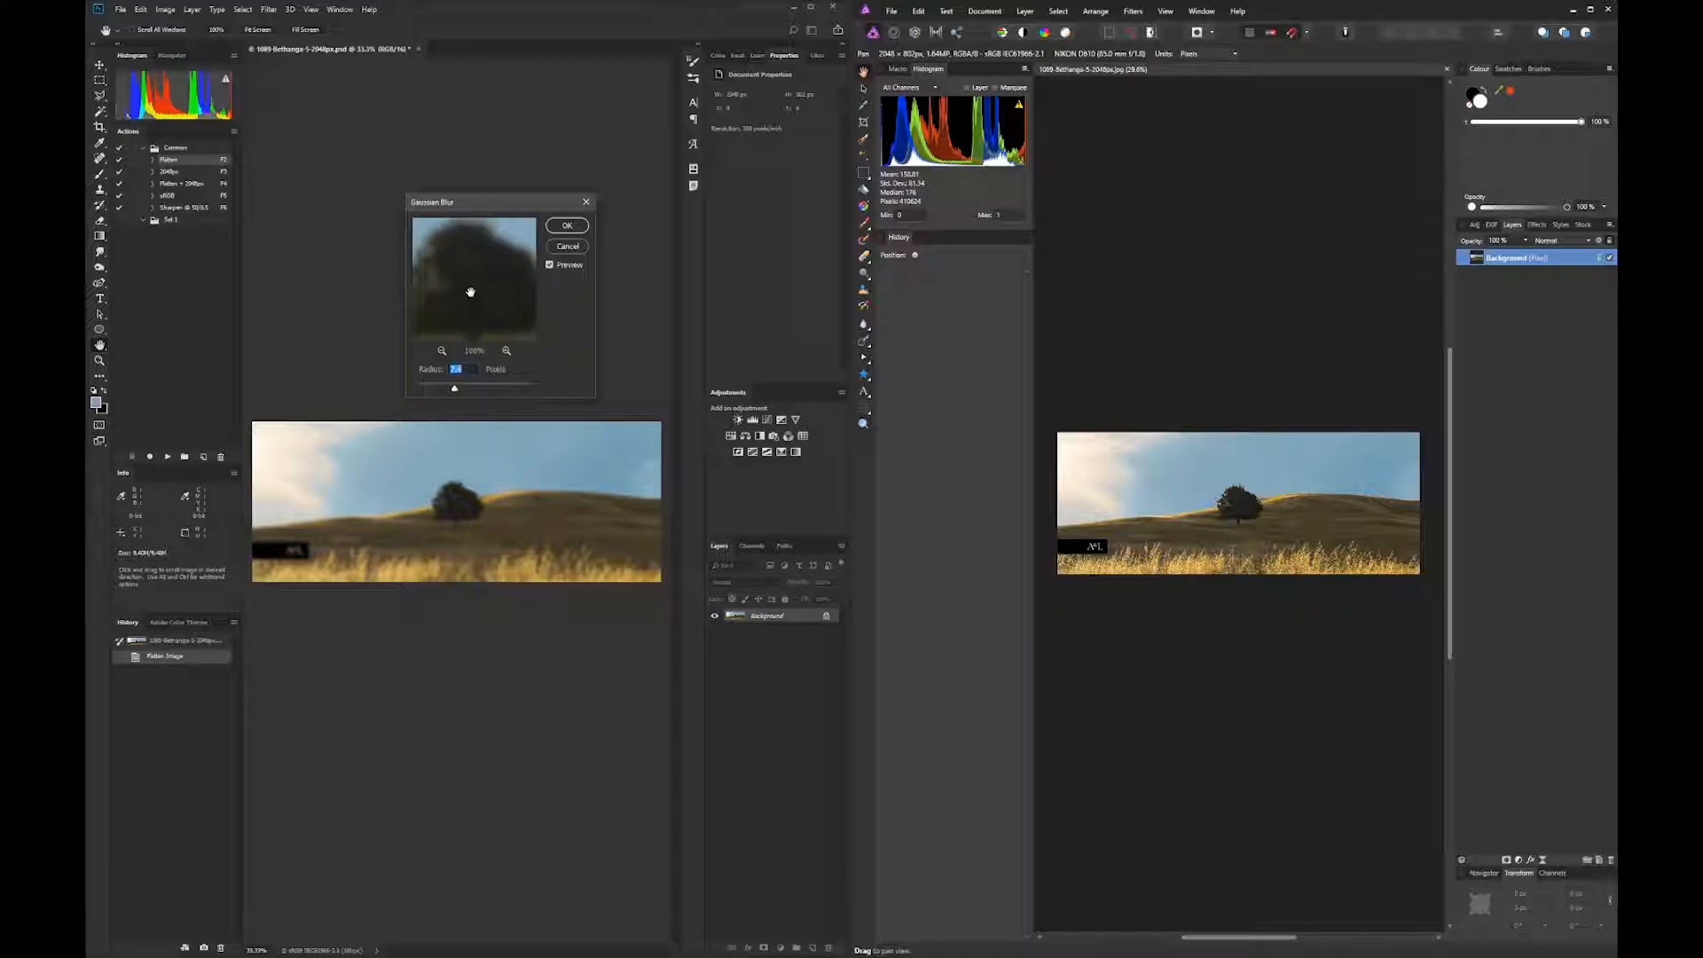
left_click(440, 295)
left_click_drag(441, 294, 498, 295)
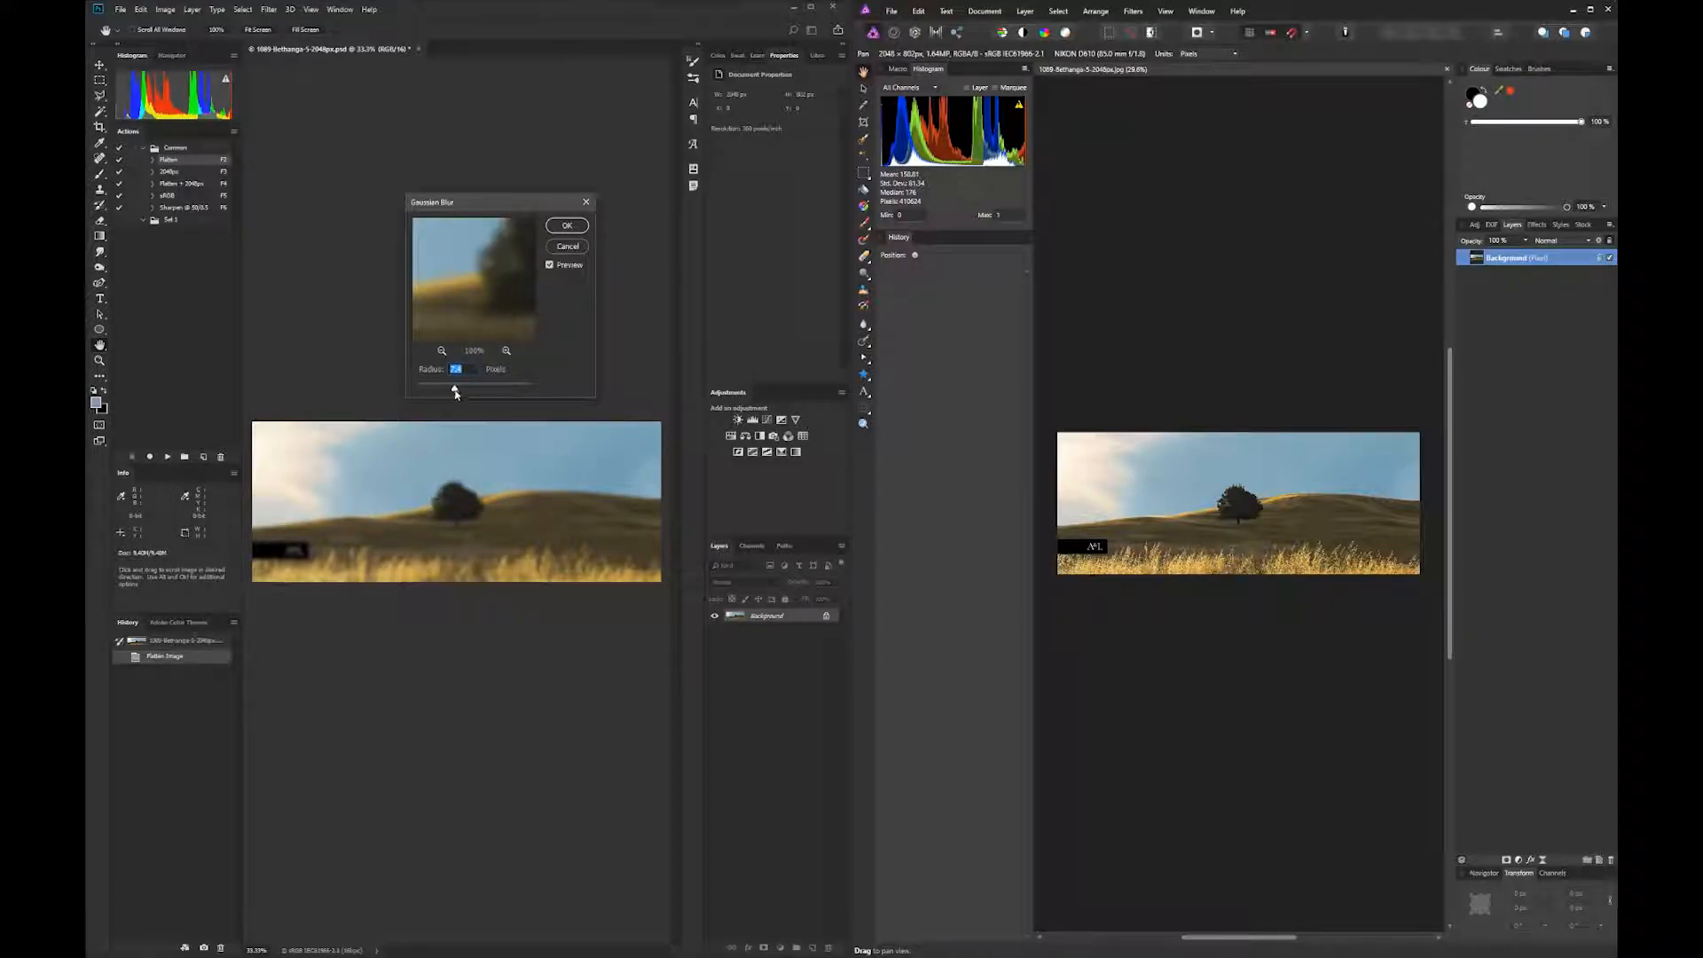
left_click_drag(455, 390, 464, 390)
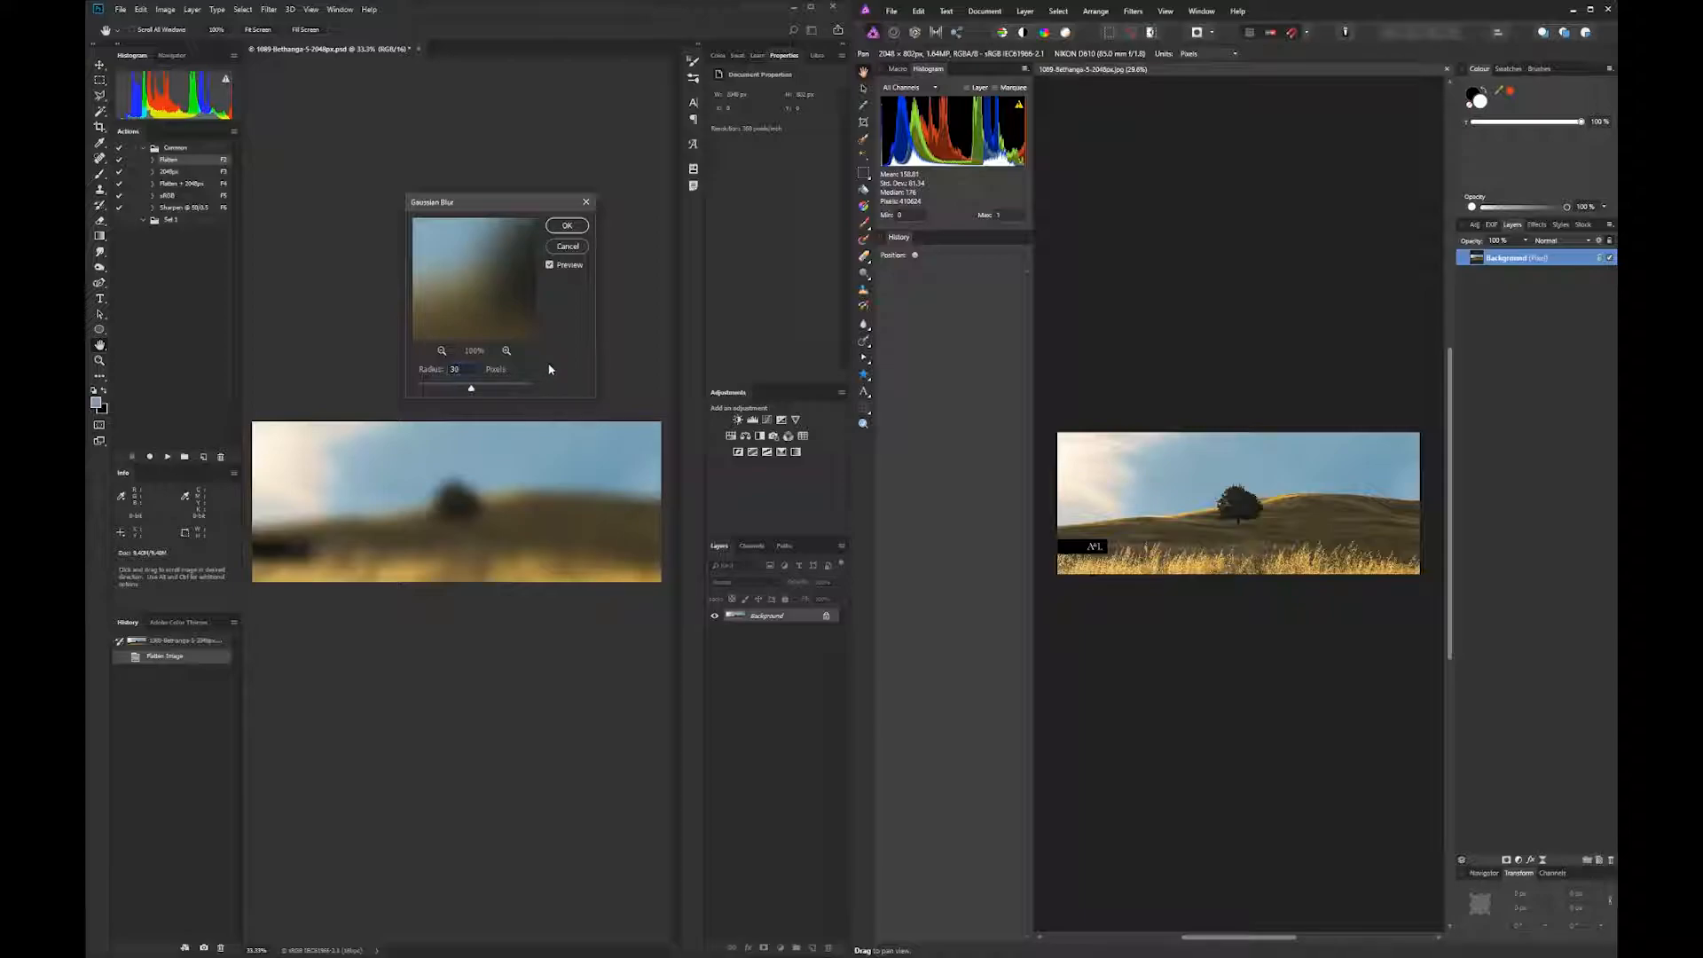
Step: Zoom out the Gaussian Blur dialog's preview until the whole image fits in it
mouse_move(435, 373)
left_mouse_down()
mouse_move(396, 373)
mouse_move(527, 374)
mouse_move(323, 369)
mouse_move(429, 369)
left_mouse_up()
left_click(441, 352)
left_click(441, 352)
left_click(441, 352)
left_click(441, 352)
left_click(442, 352)
left_click(442, 352)
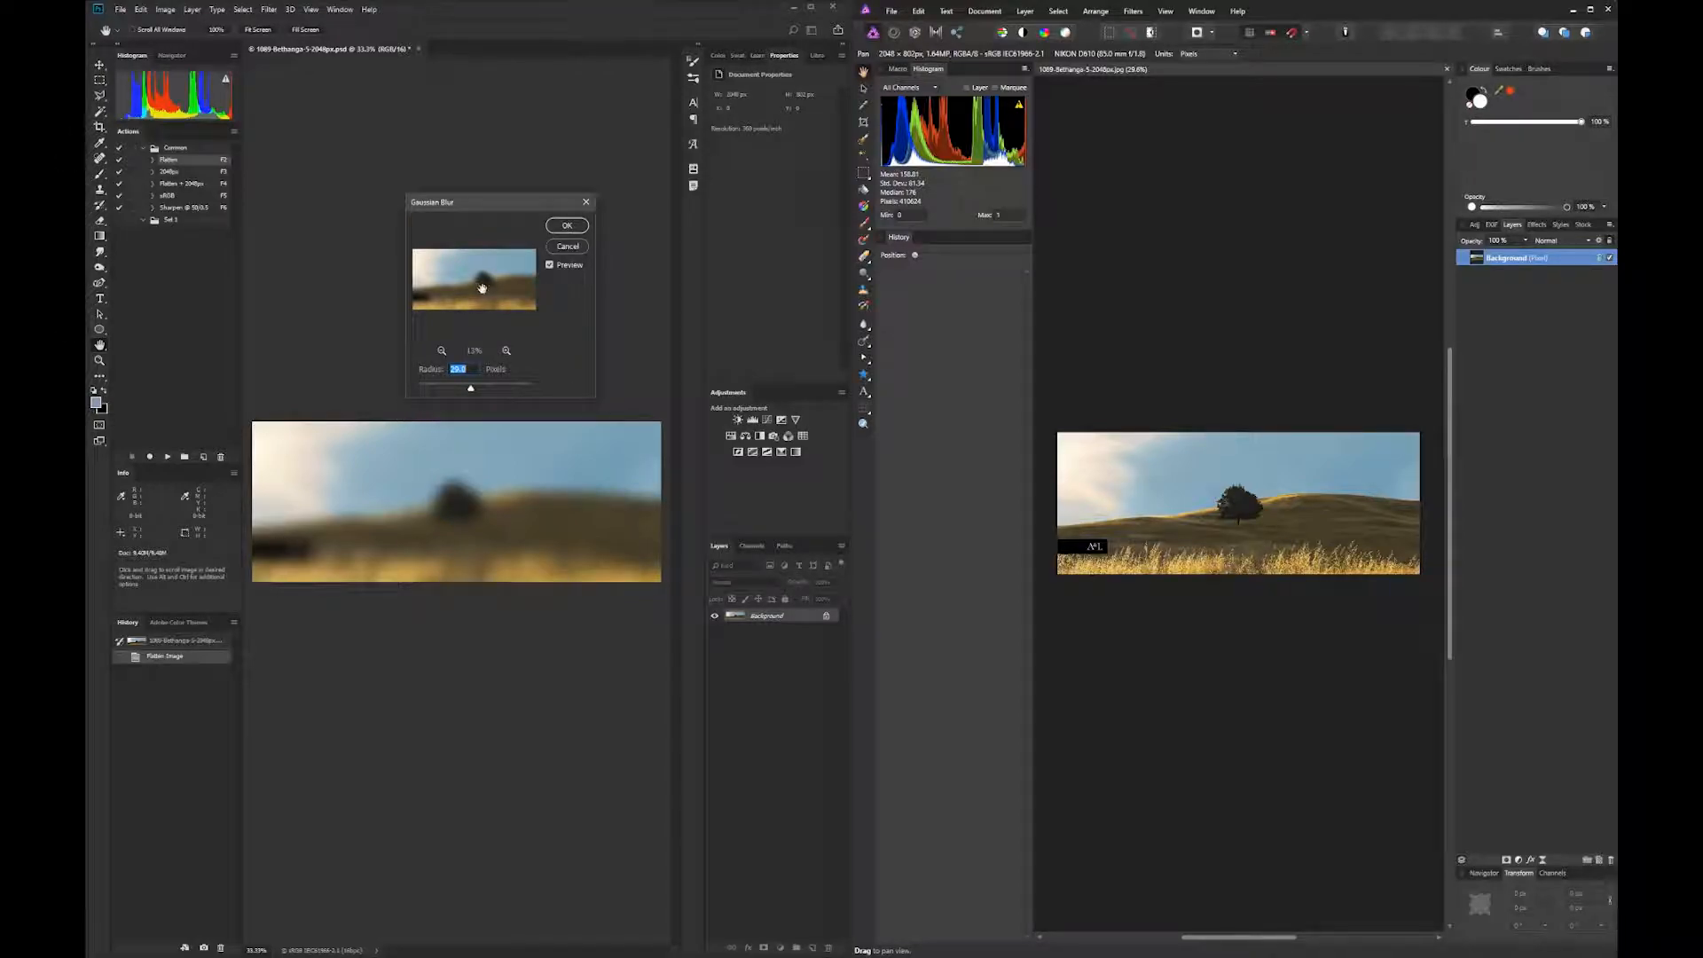
Step: Set the Gaussian Blur radius to 30 pixels and apply the filter to the Background layer
left_click_drag(475, 387, 481, 391)
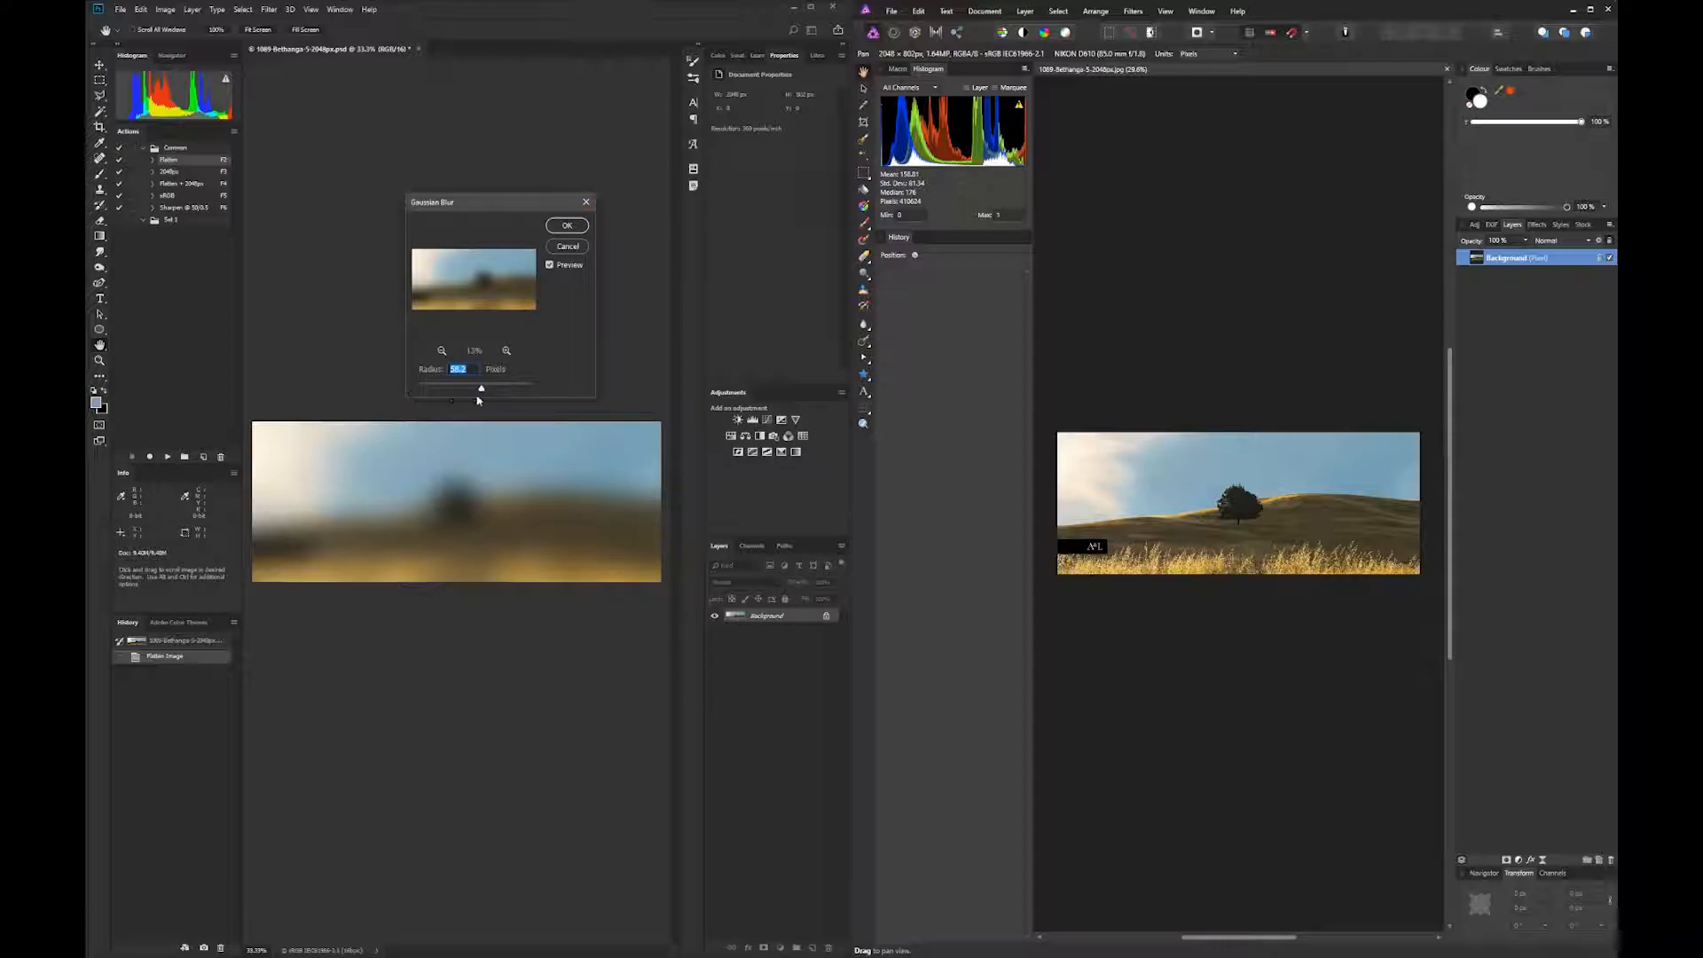
left_click_drag(492, 203, 470, 209)
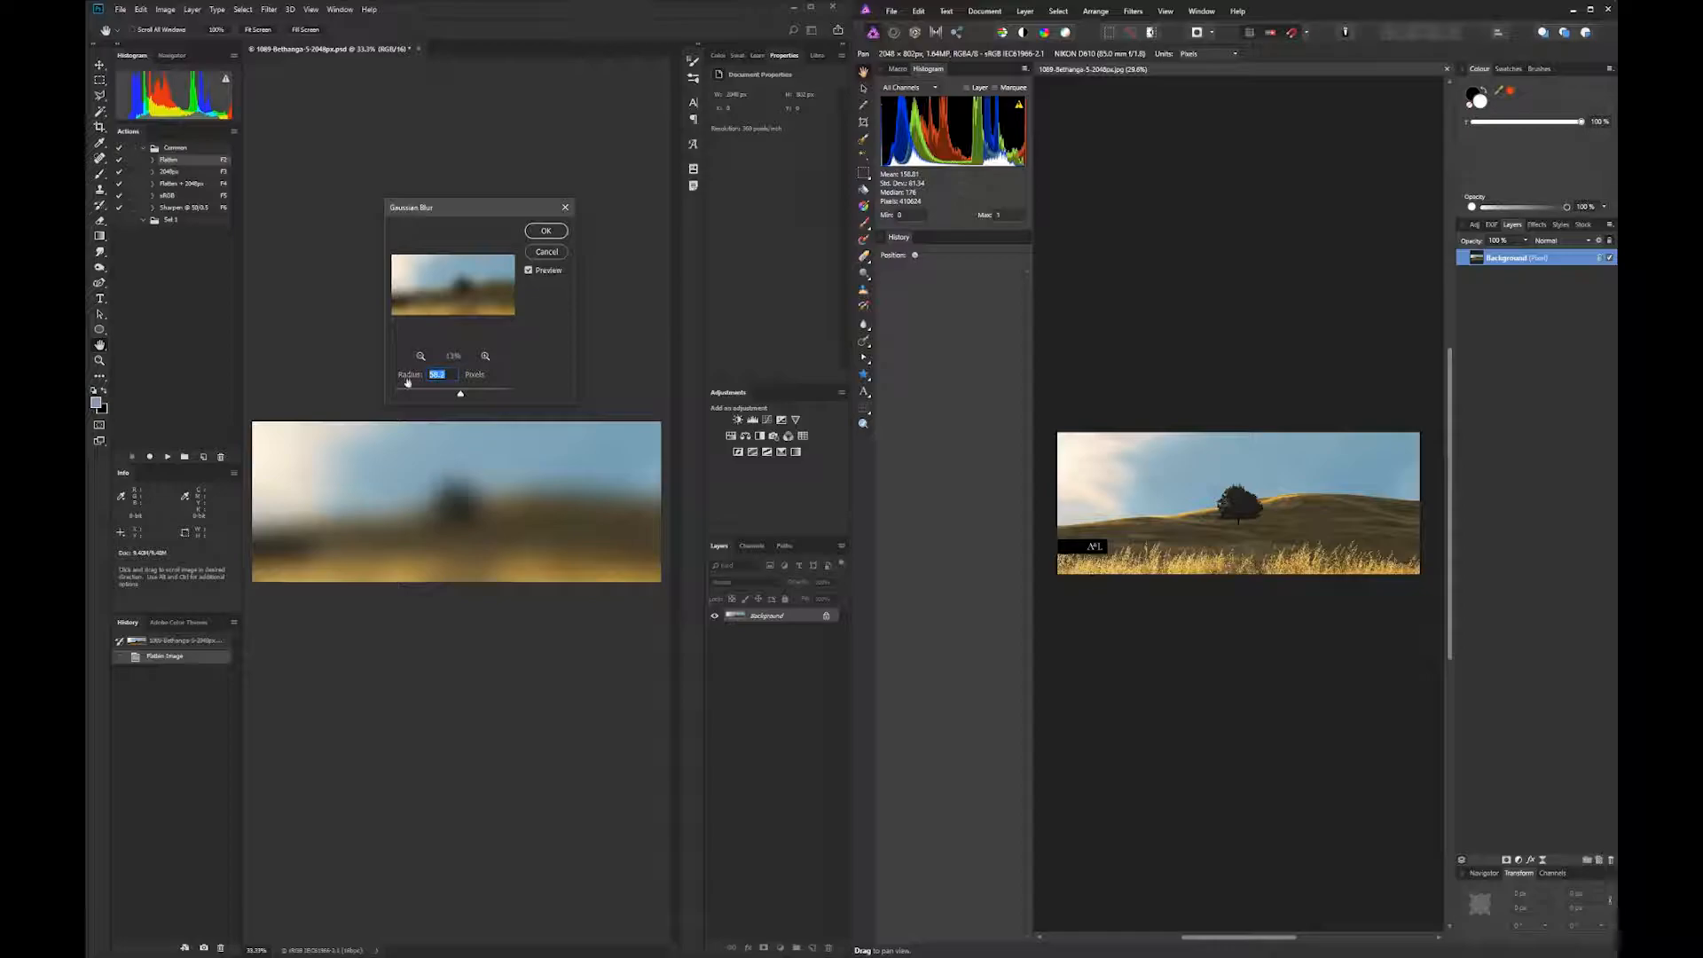
type("30")
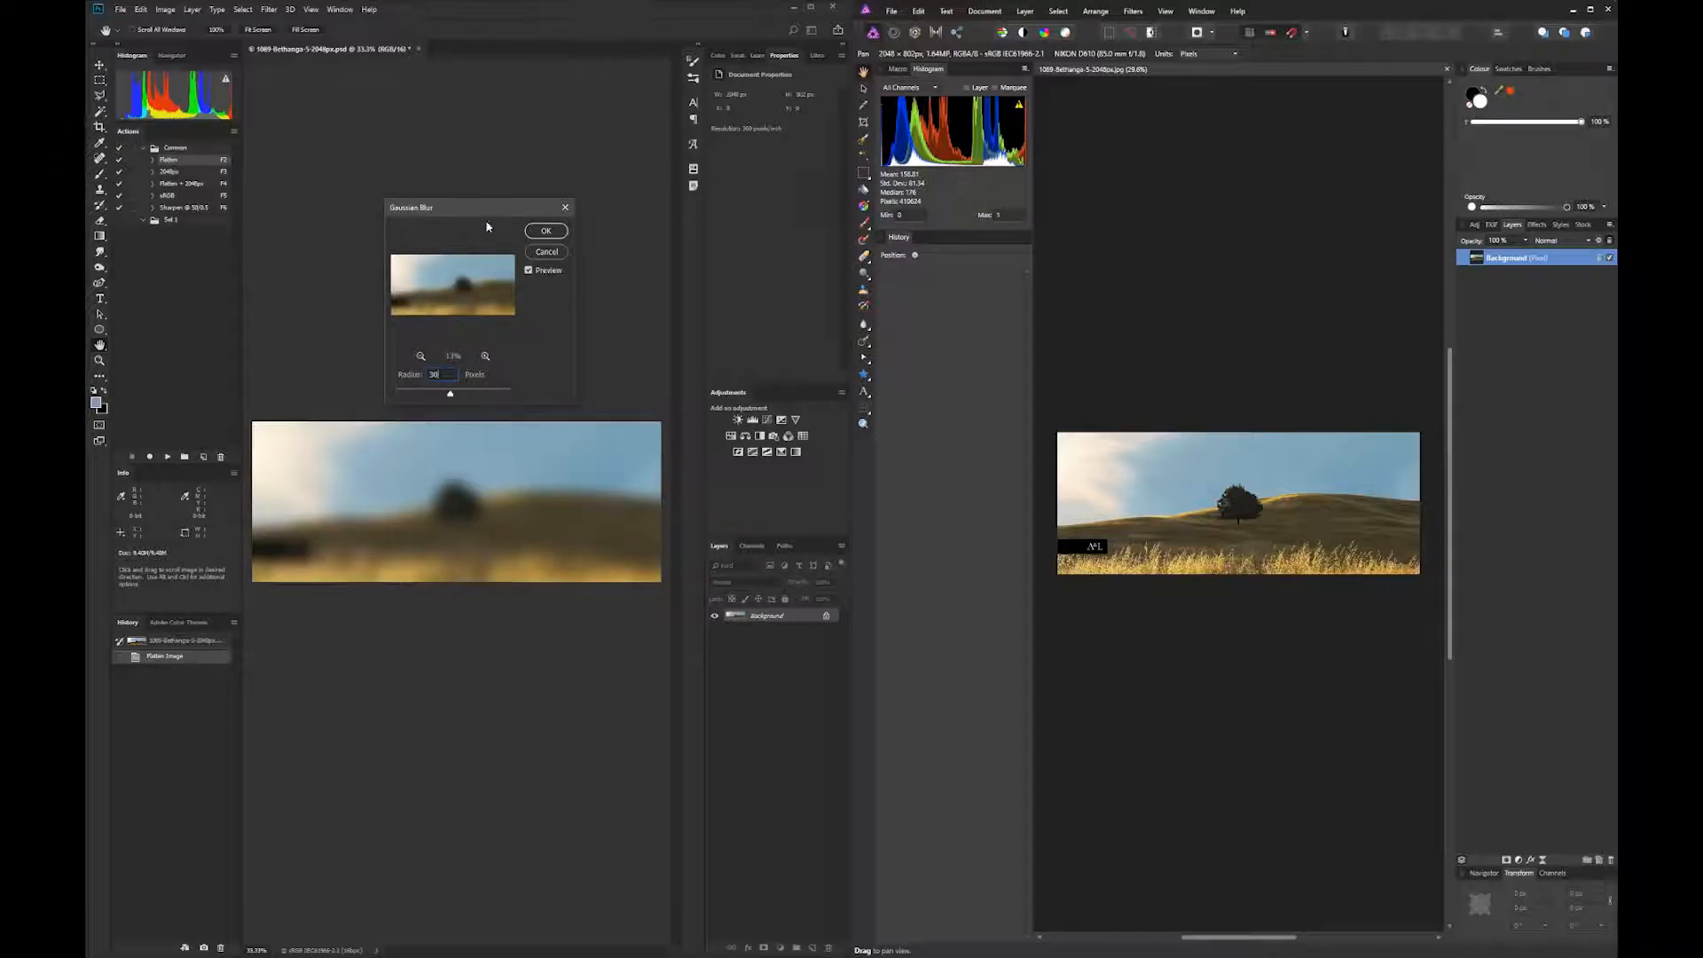
left_click(537, 233)
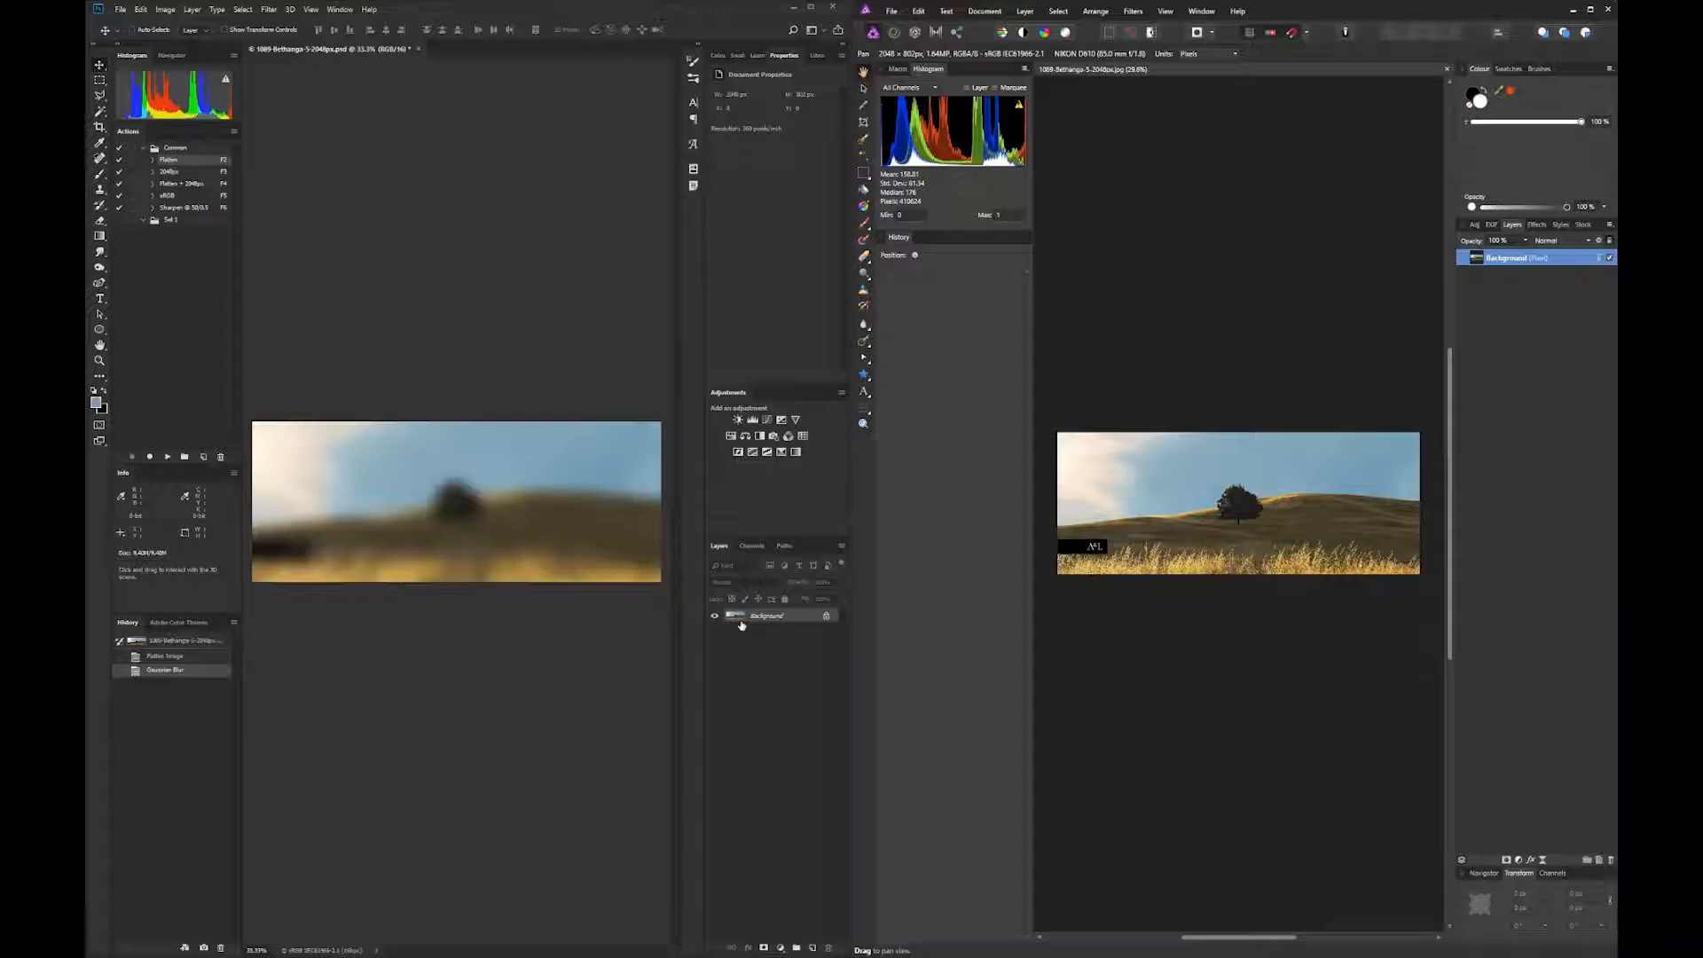
Step: Undo the blur on the Background layer and reapply the last Gaussian Blur to a duplicate of that layer
key("ctrl+z")
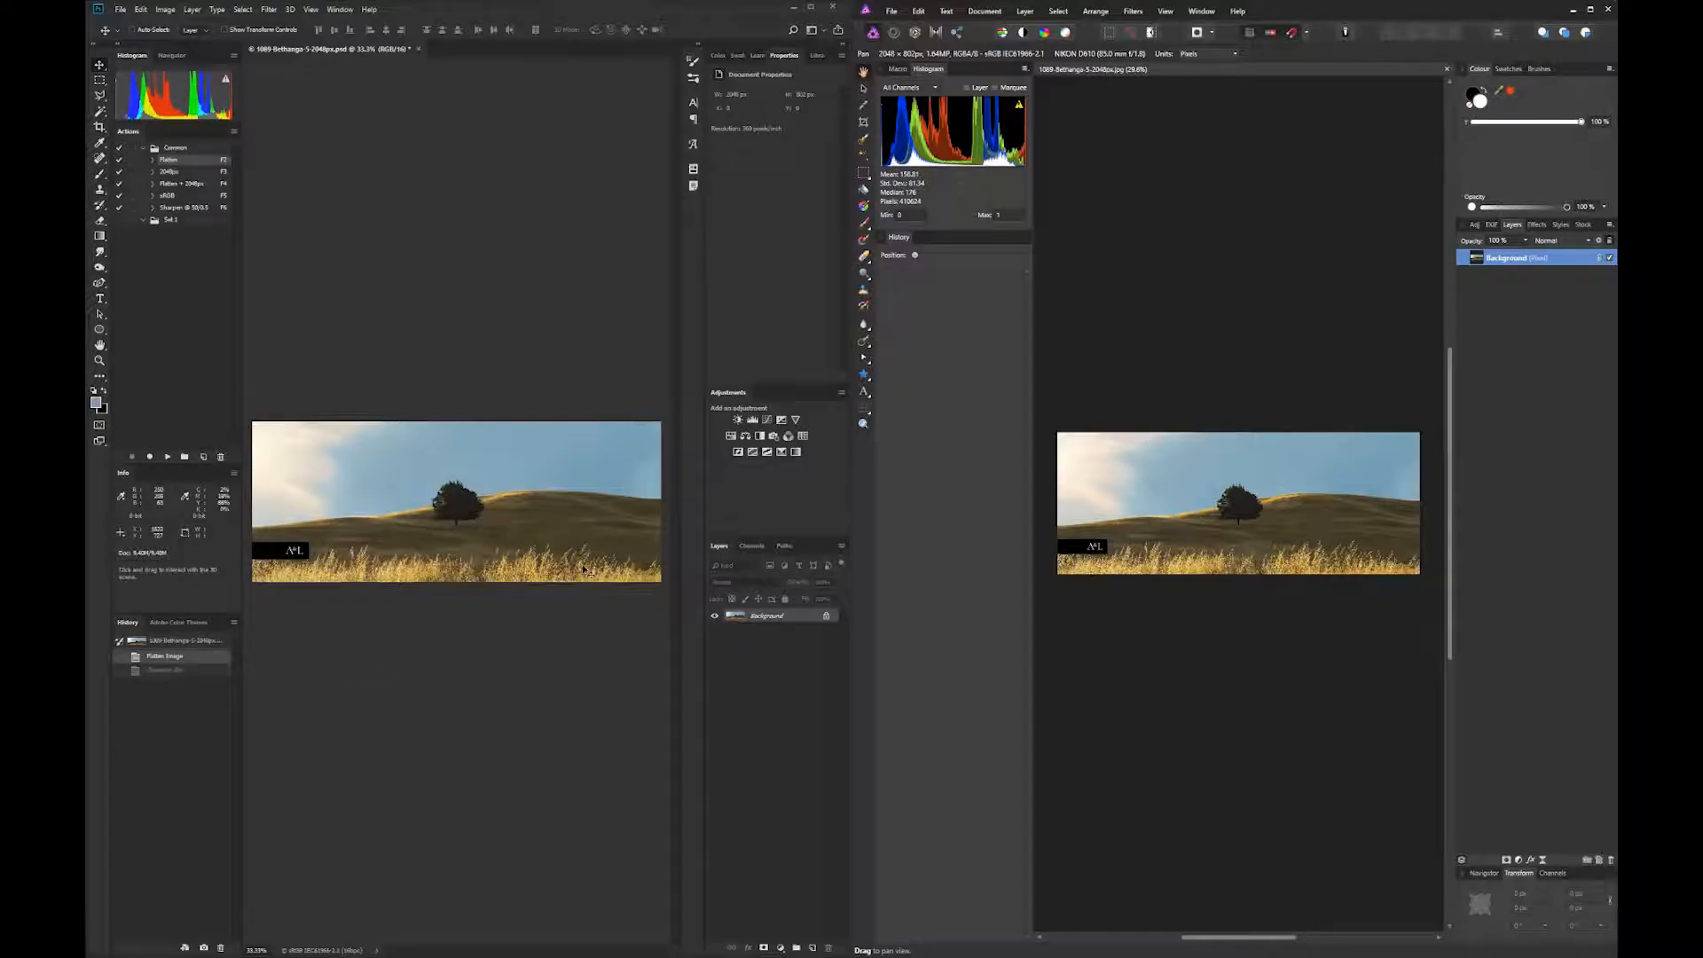
key("ctrl+j")
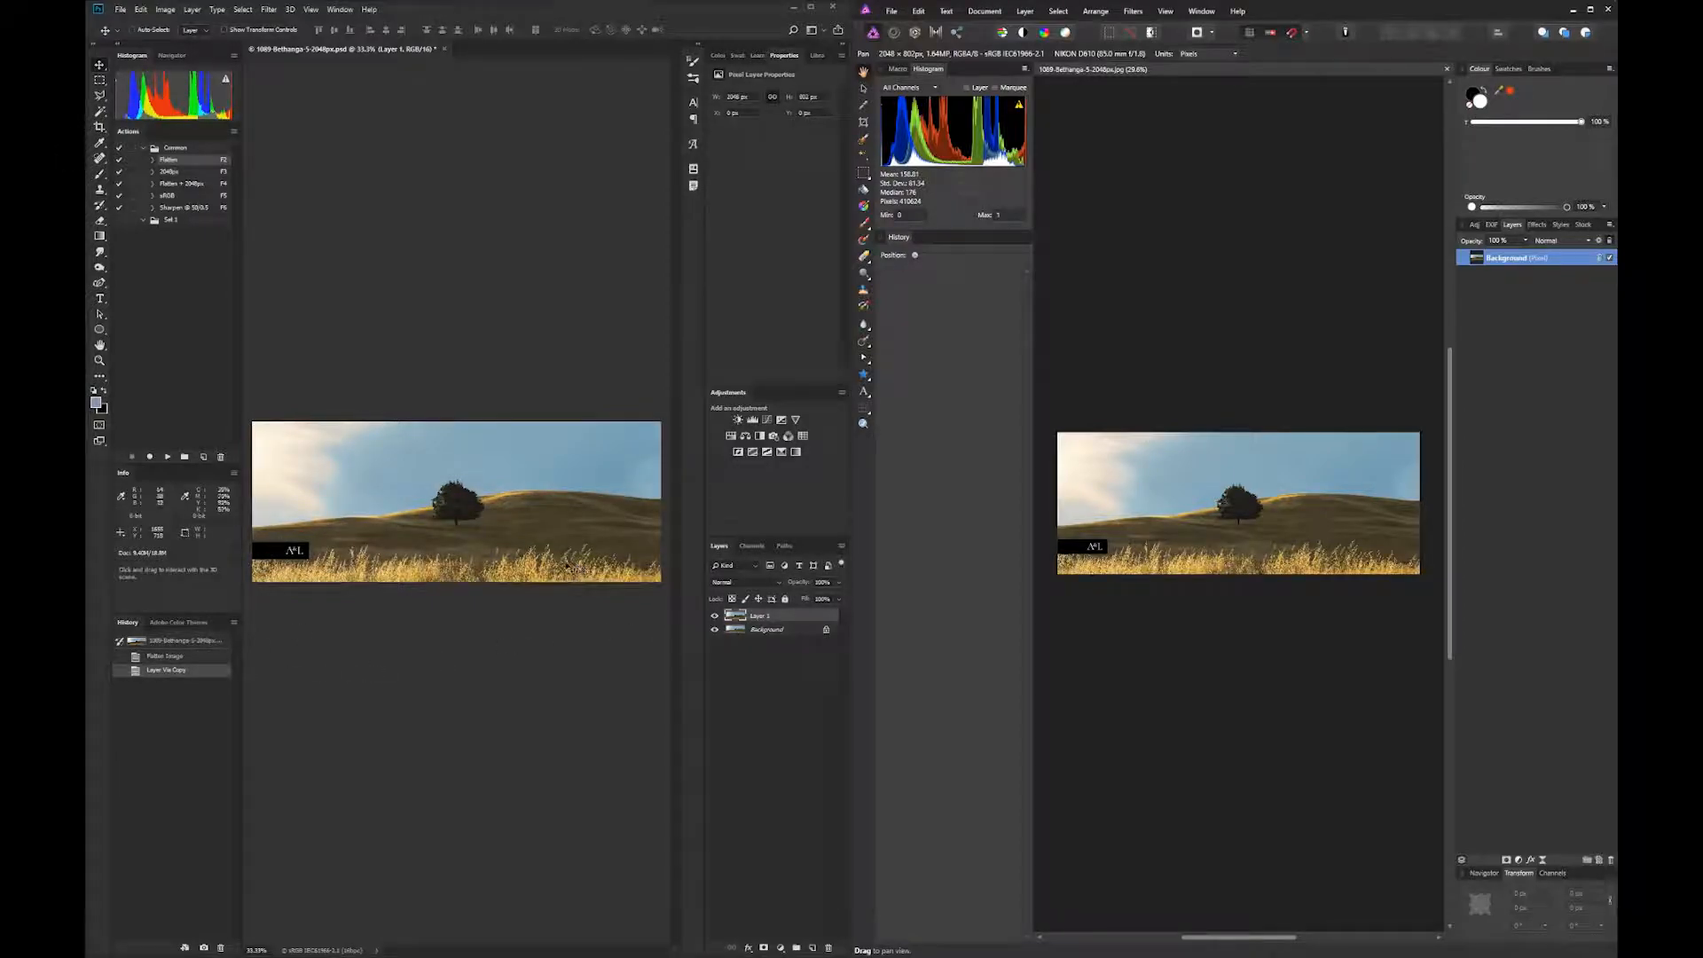
left_click(269, 9)
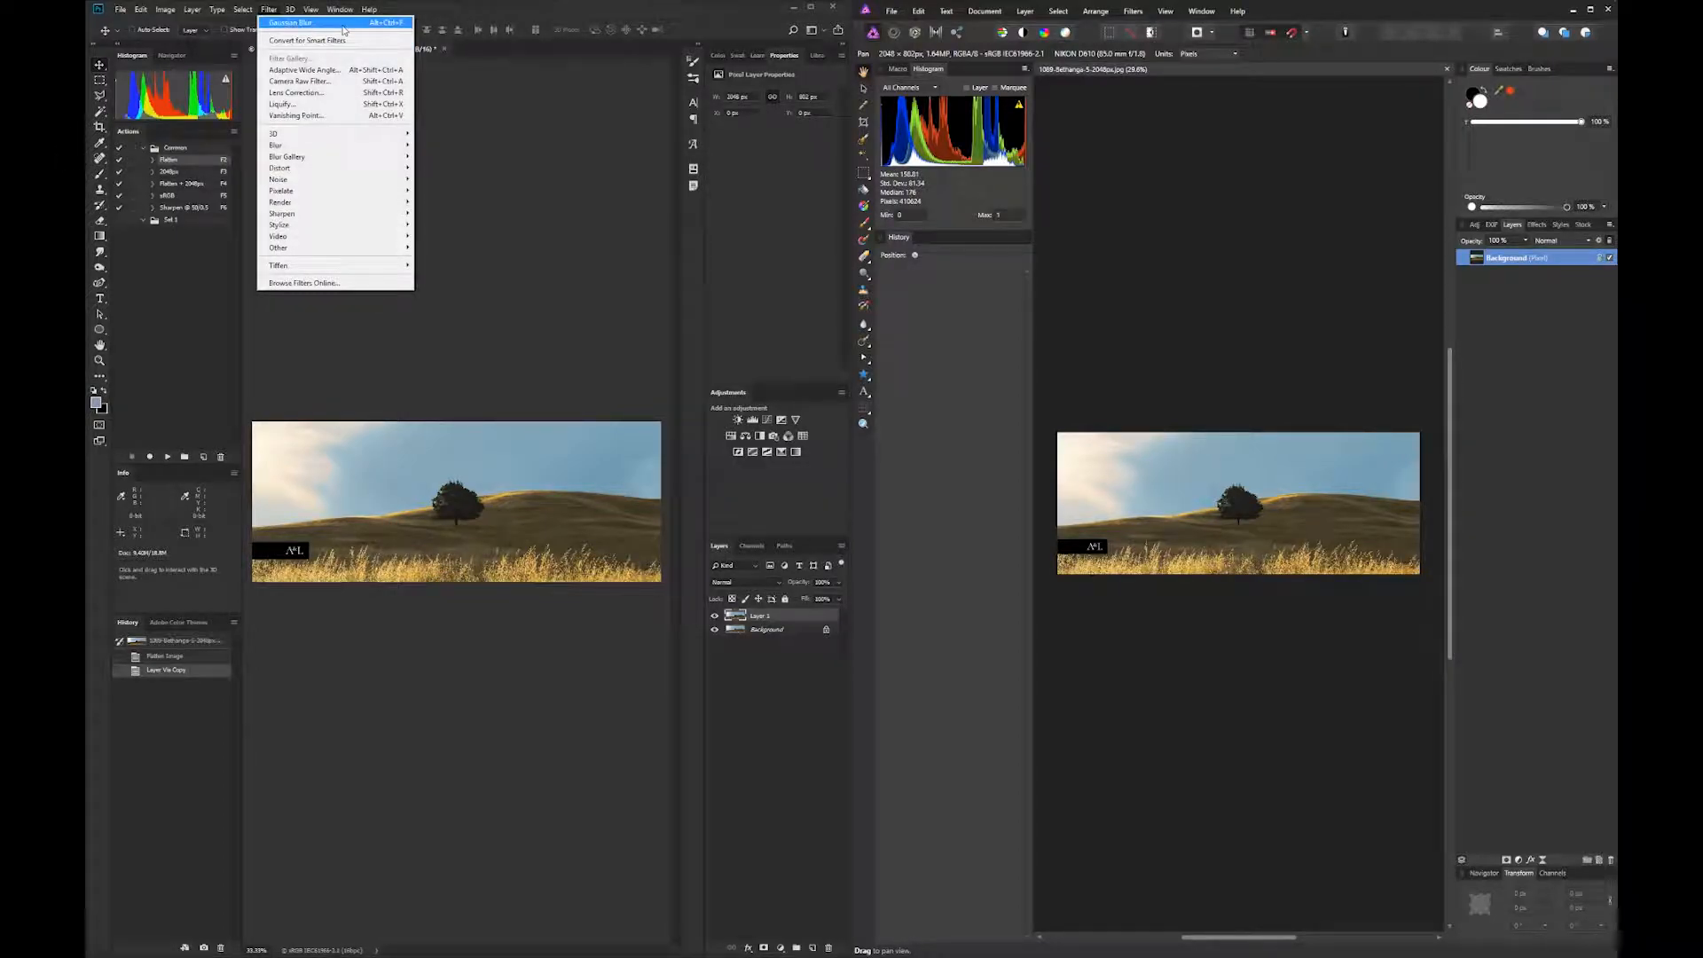
left_click(395, 25)
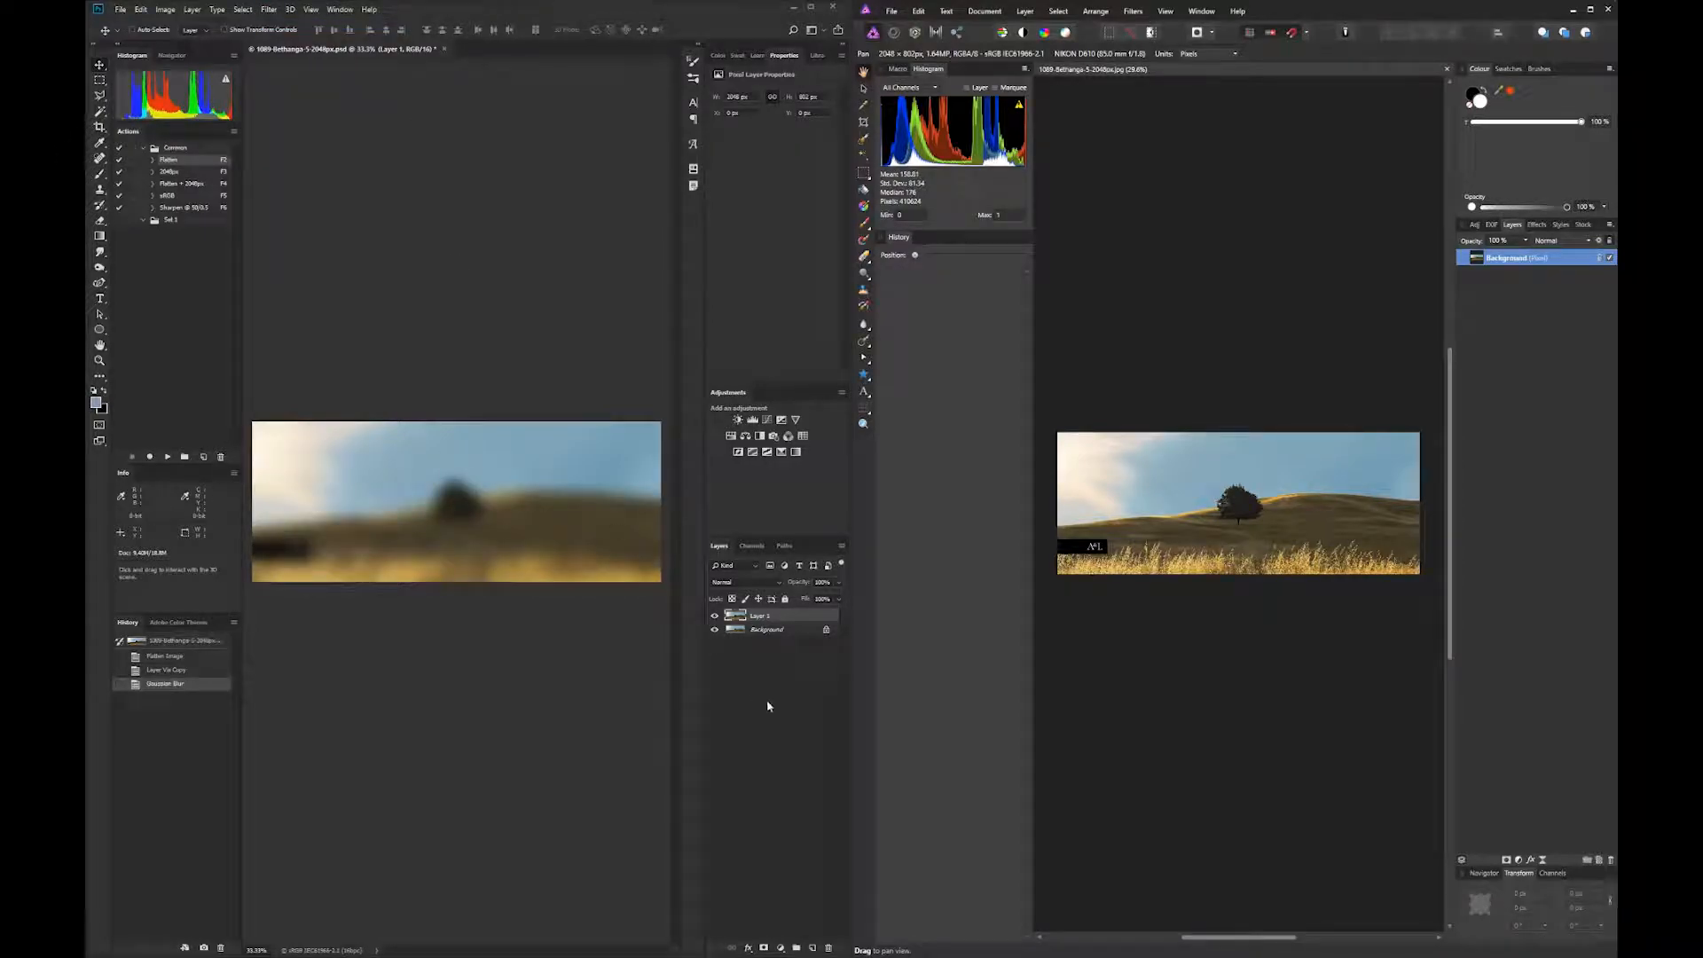
Step: Compare the blurred Layer 1 with the original by toggling its visibility and varying its opacity, leaving the layer hidden
left_click(714, 615)
left_click(714, 615)
left_click(714, 615)
left_click(714, 616)
mouse_move(791, 586)
left_mouse_down()
mouse_move(769, 584)
mouse_move(806, 582)
left_mouse_up()
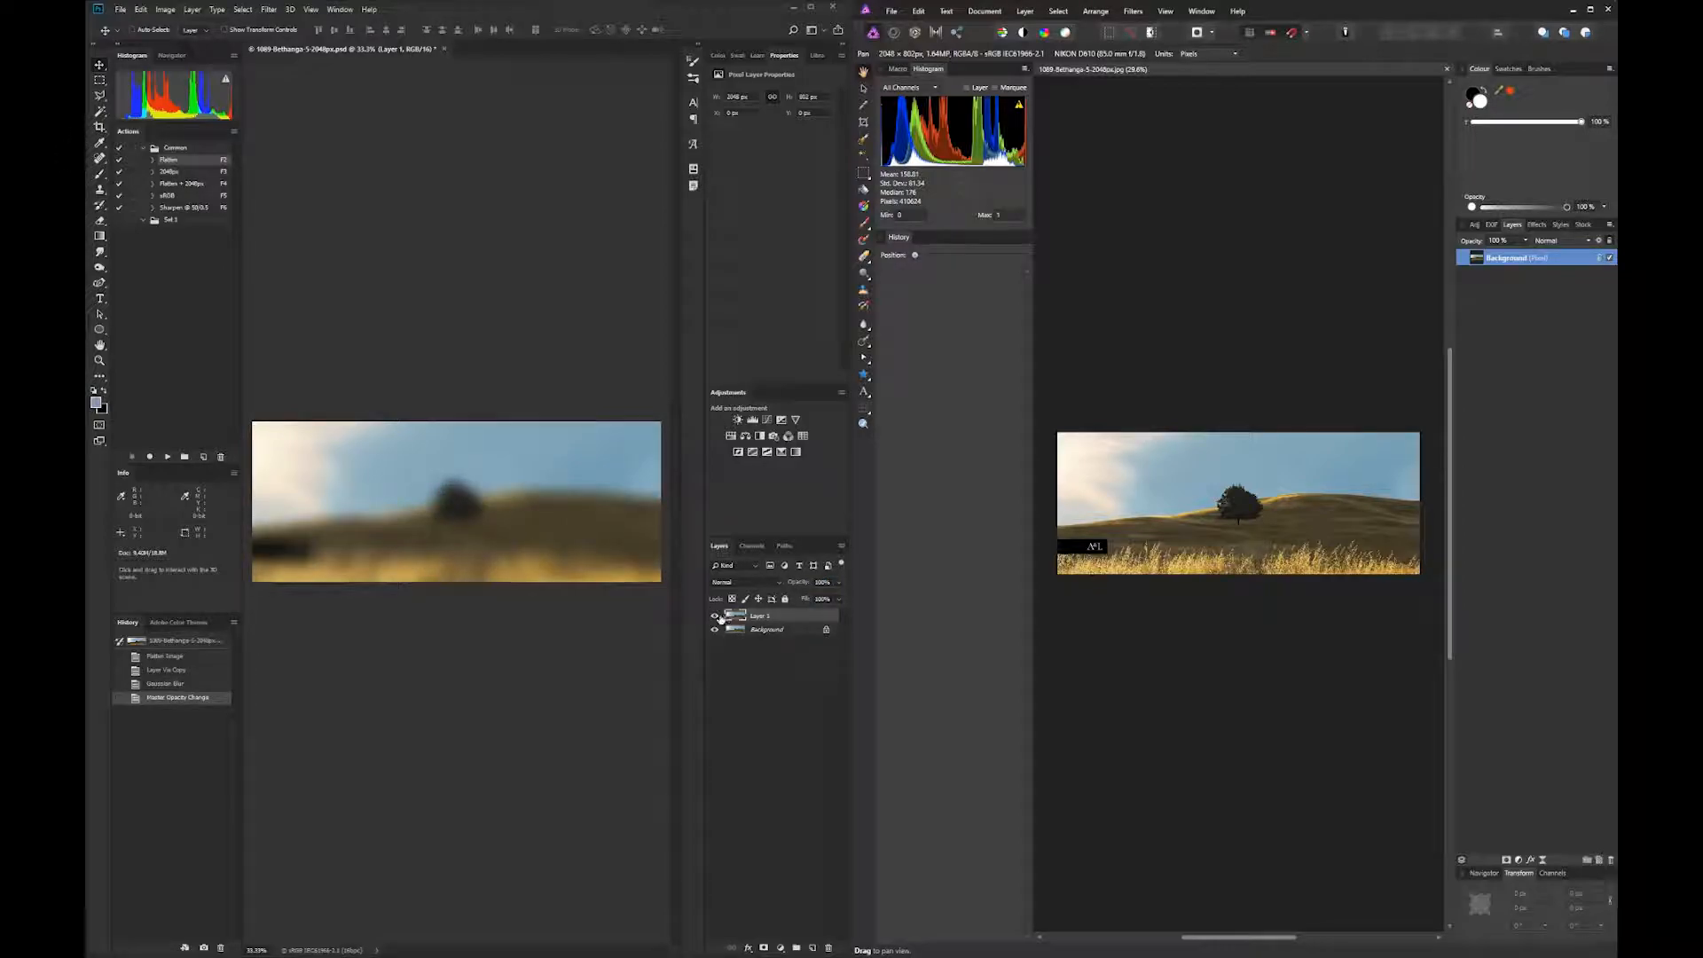
left_click(716, 616)
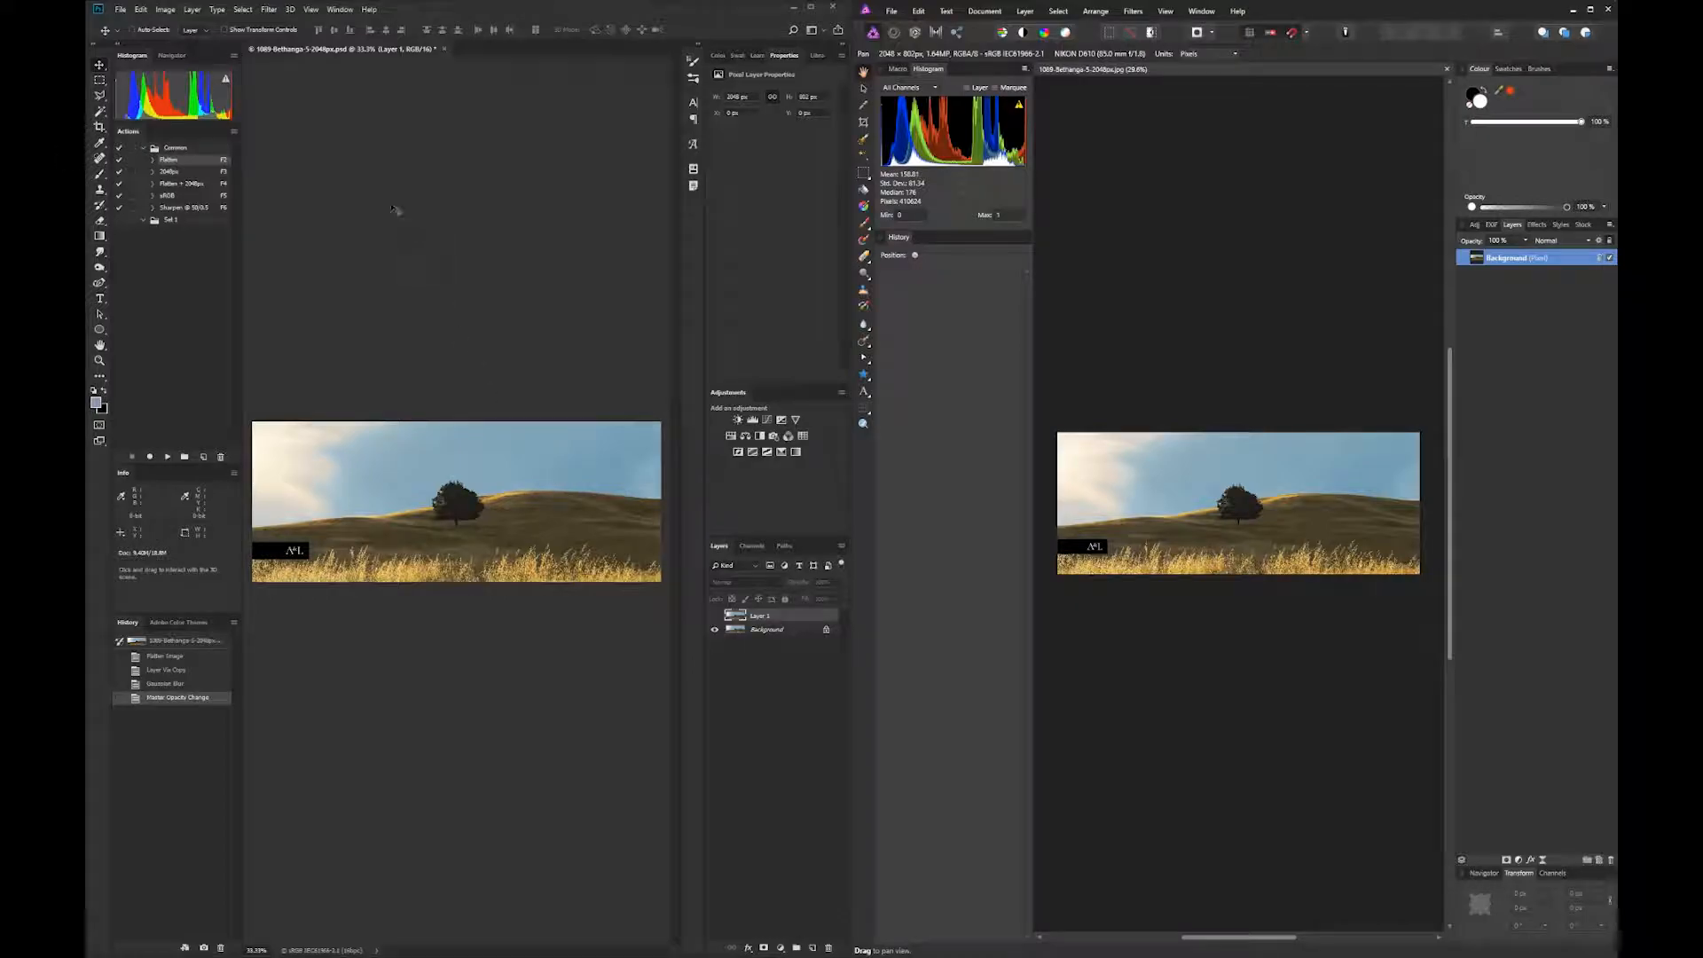
left_click(269, 10)
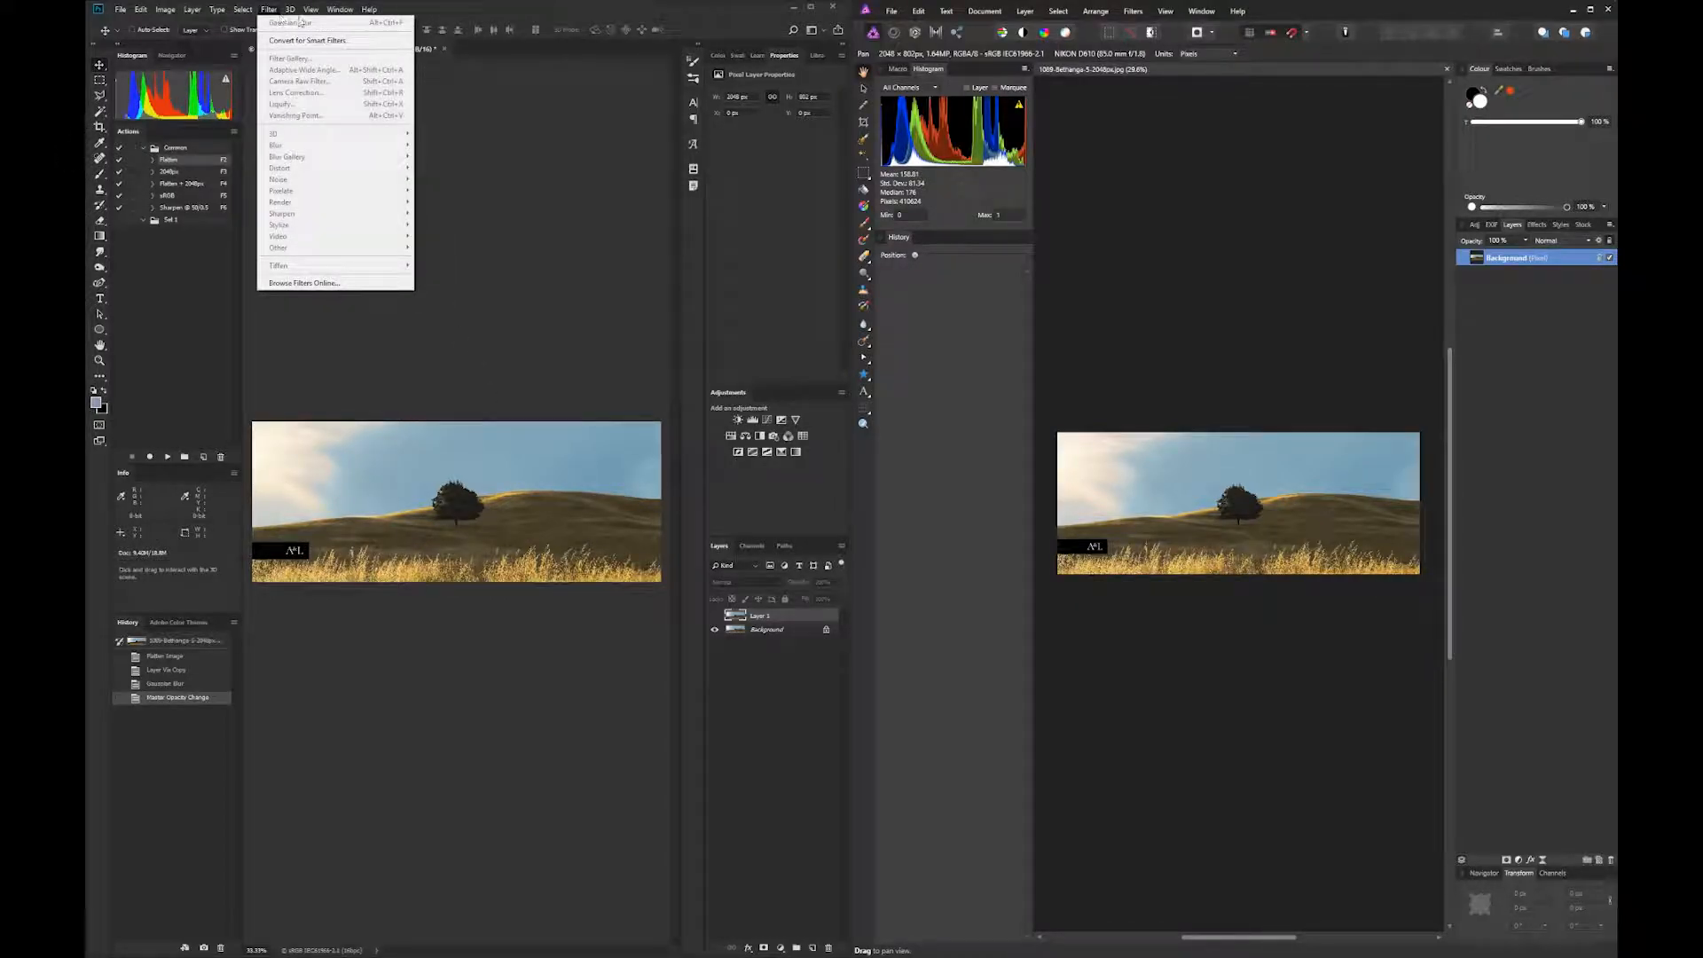
left_click(432, 13)
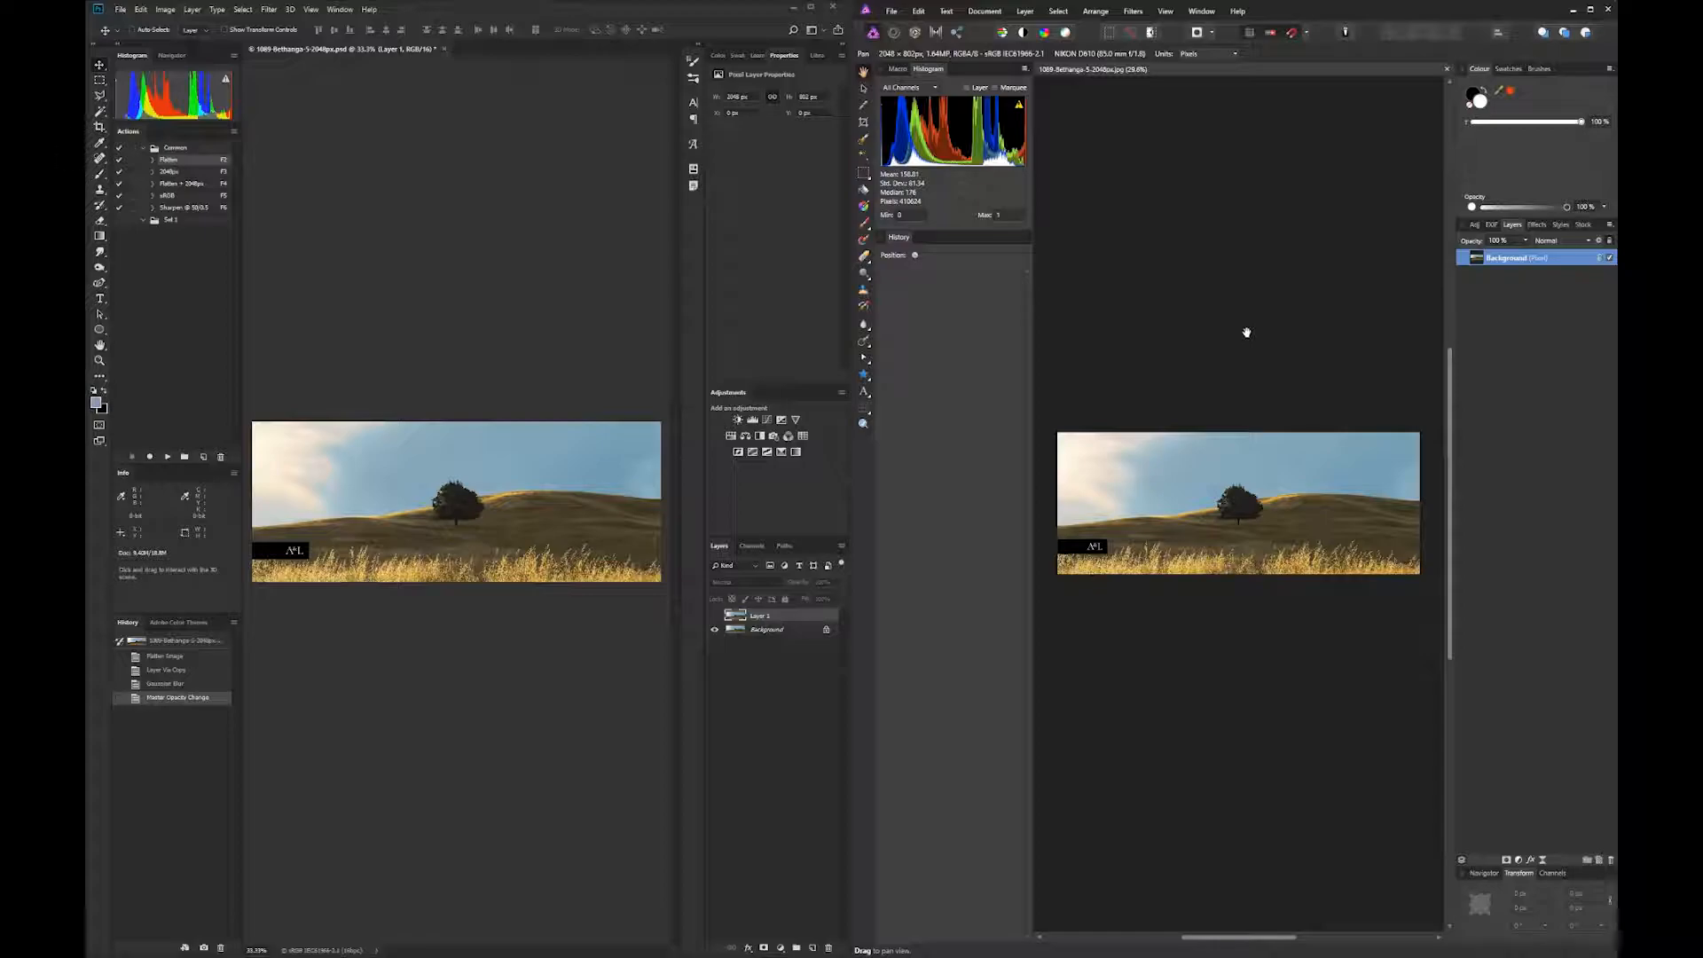
Step: Switch to Affinity Photo, duplicate the Background layer and add a live Gaussian Blur filter to the copy
key("ctrl+j")
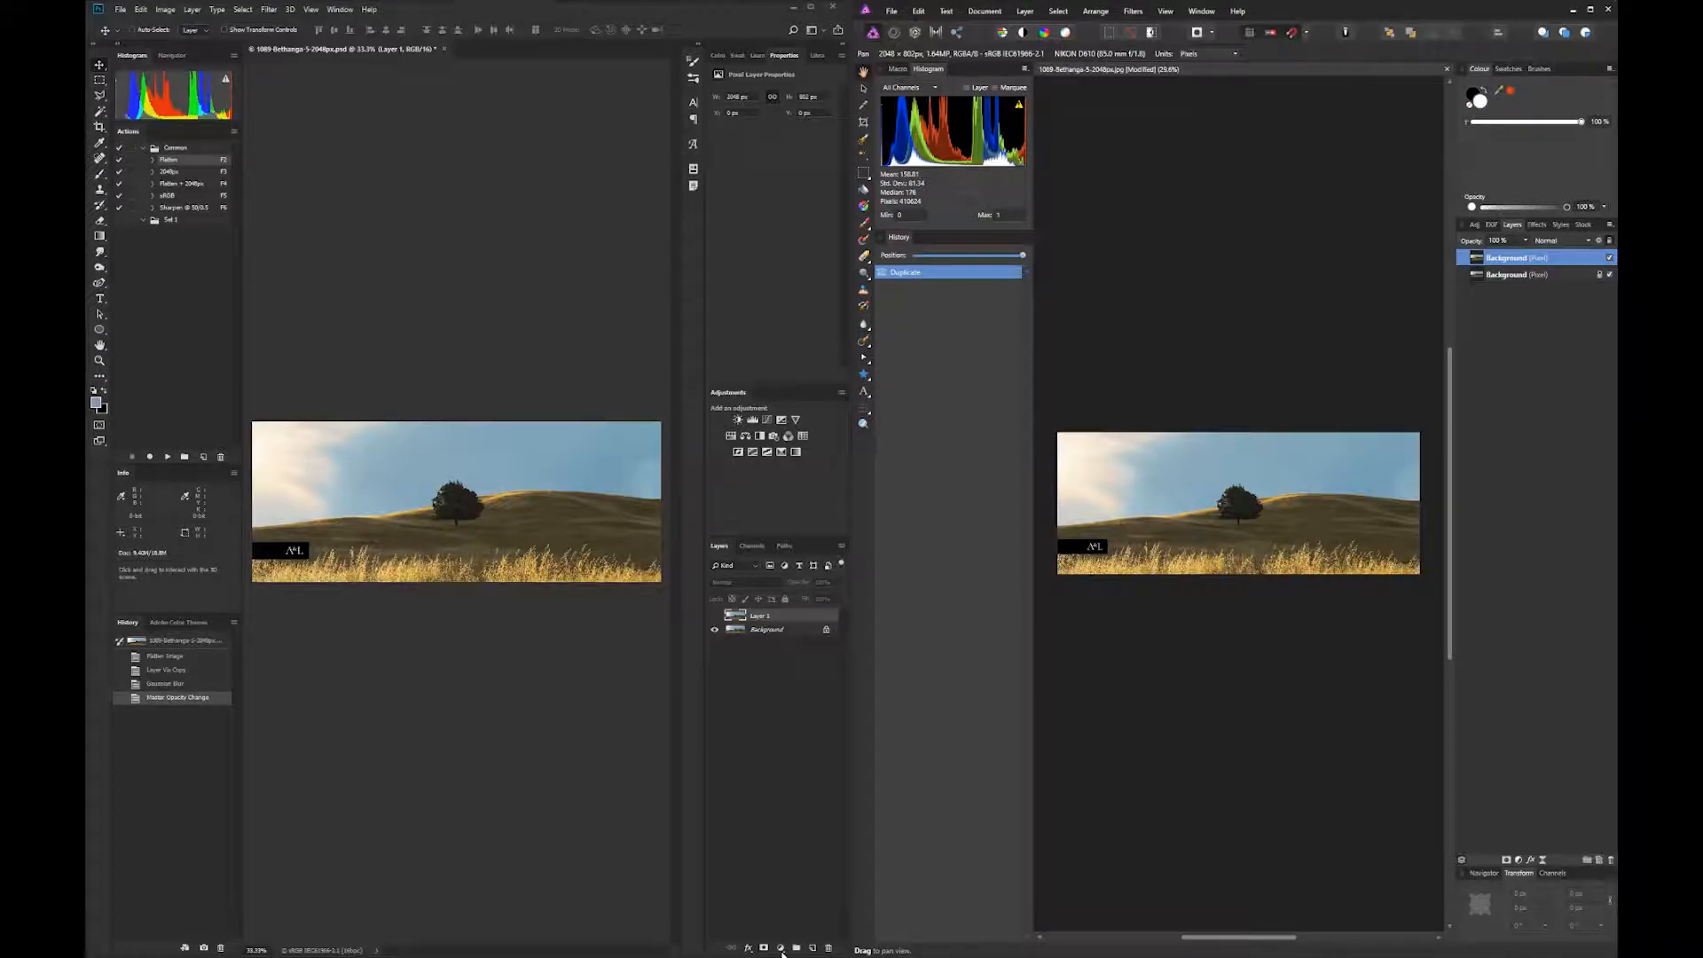
left_click(1543, 862)
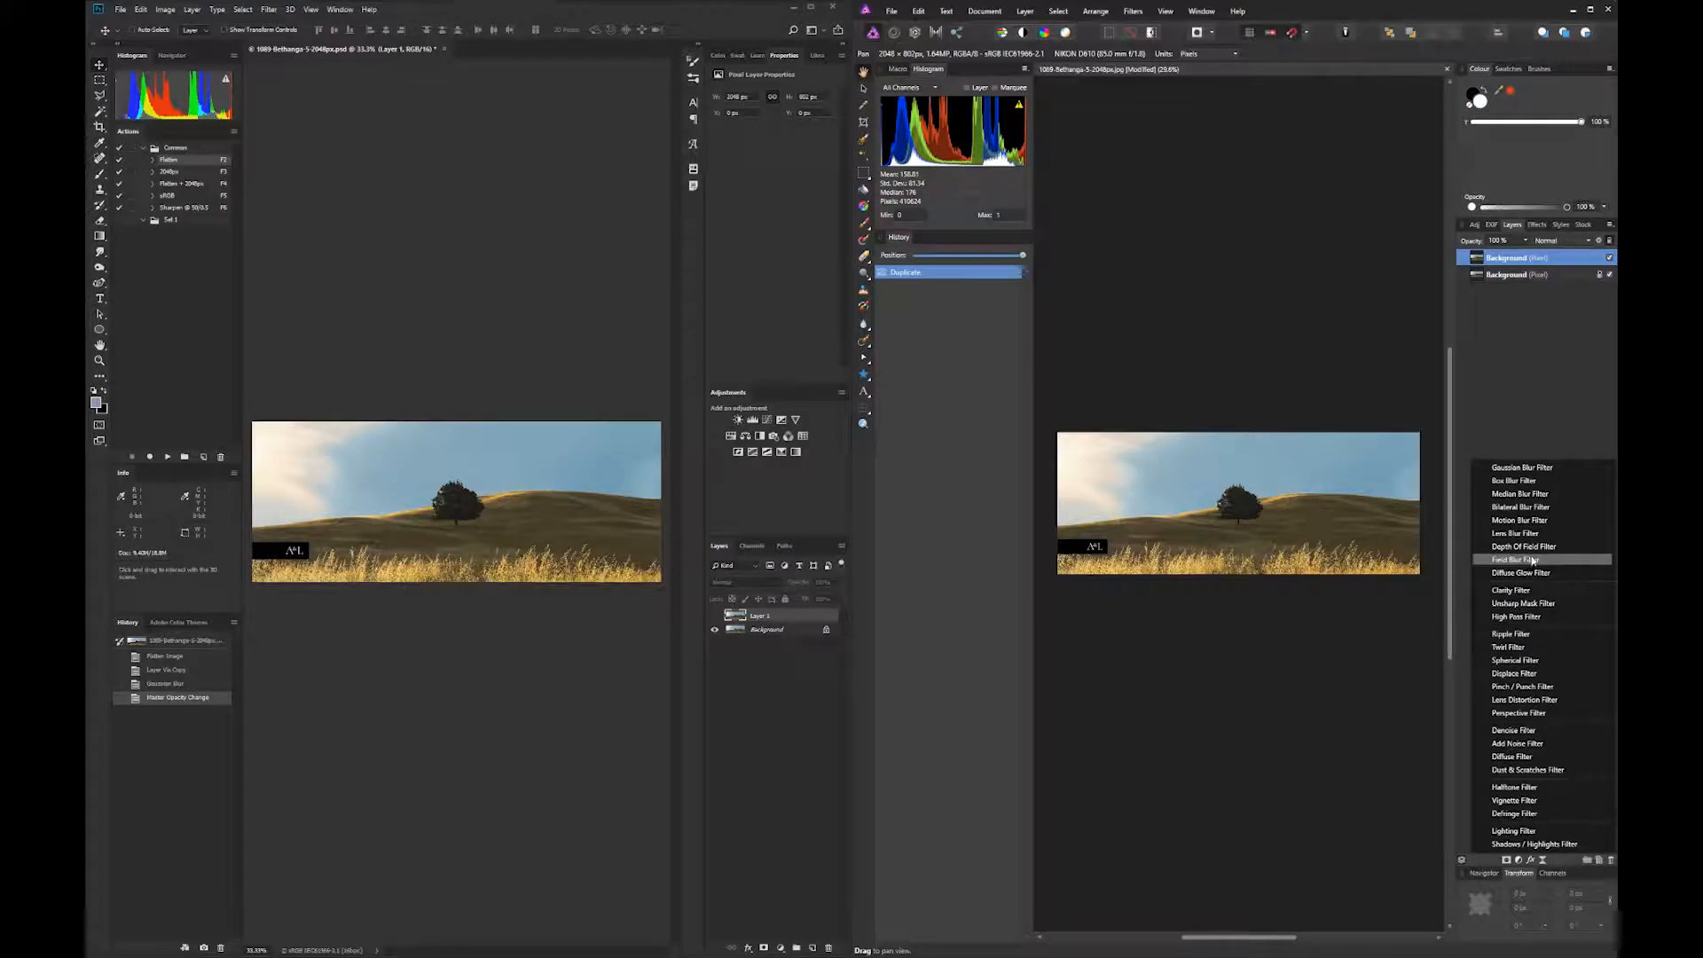
left_click(1579, 470)
left_click_drag(1375, 838, 1262, 295)
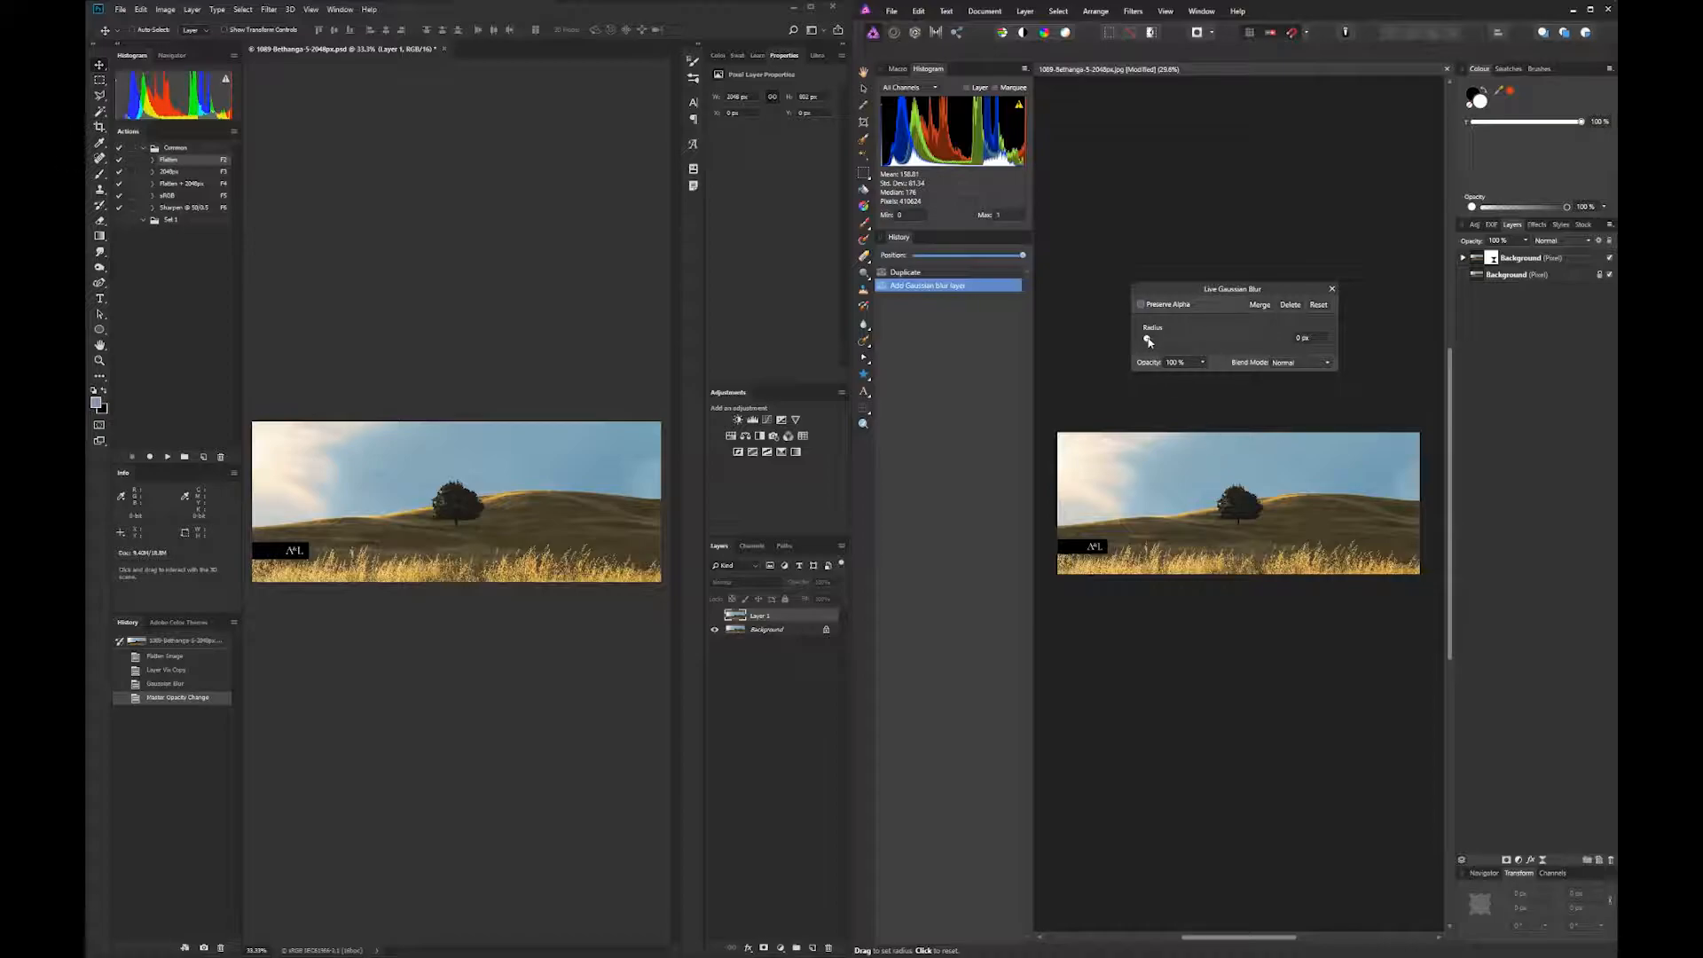
Step: Set the live Gaussian Blur radius to about 27.5 px
left_click_drag(1148, 340, 1151, 341)
left_click_drag(1157, 339, 1235, 344)
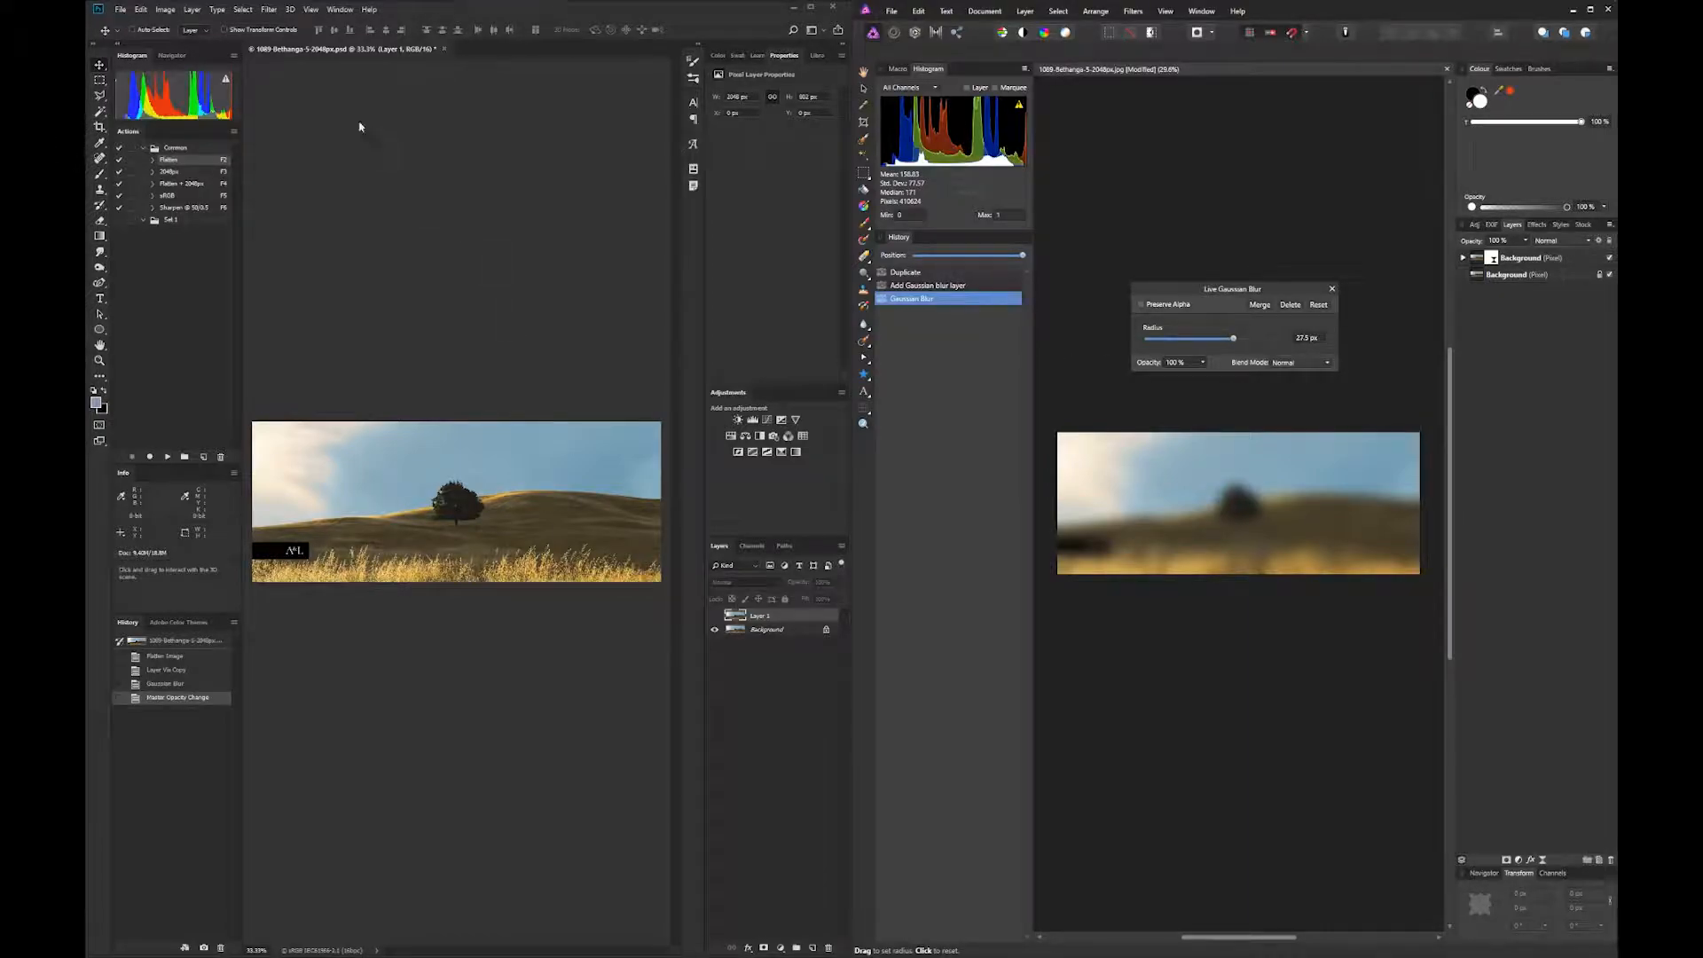
Step: Switch to Photoshop, show Layer 1 and preview a Gaussian Blur with a radius of 44.3 pixels on it
left_click(269, 10)
key("Escape")
left_click(715, 615)
left_click(269, 10)
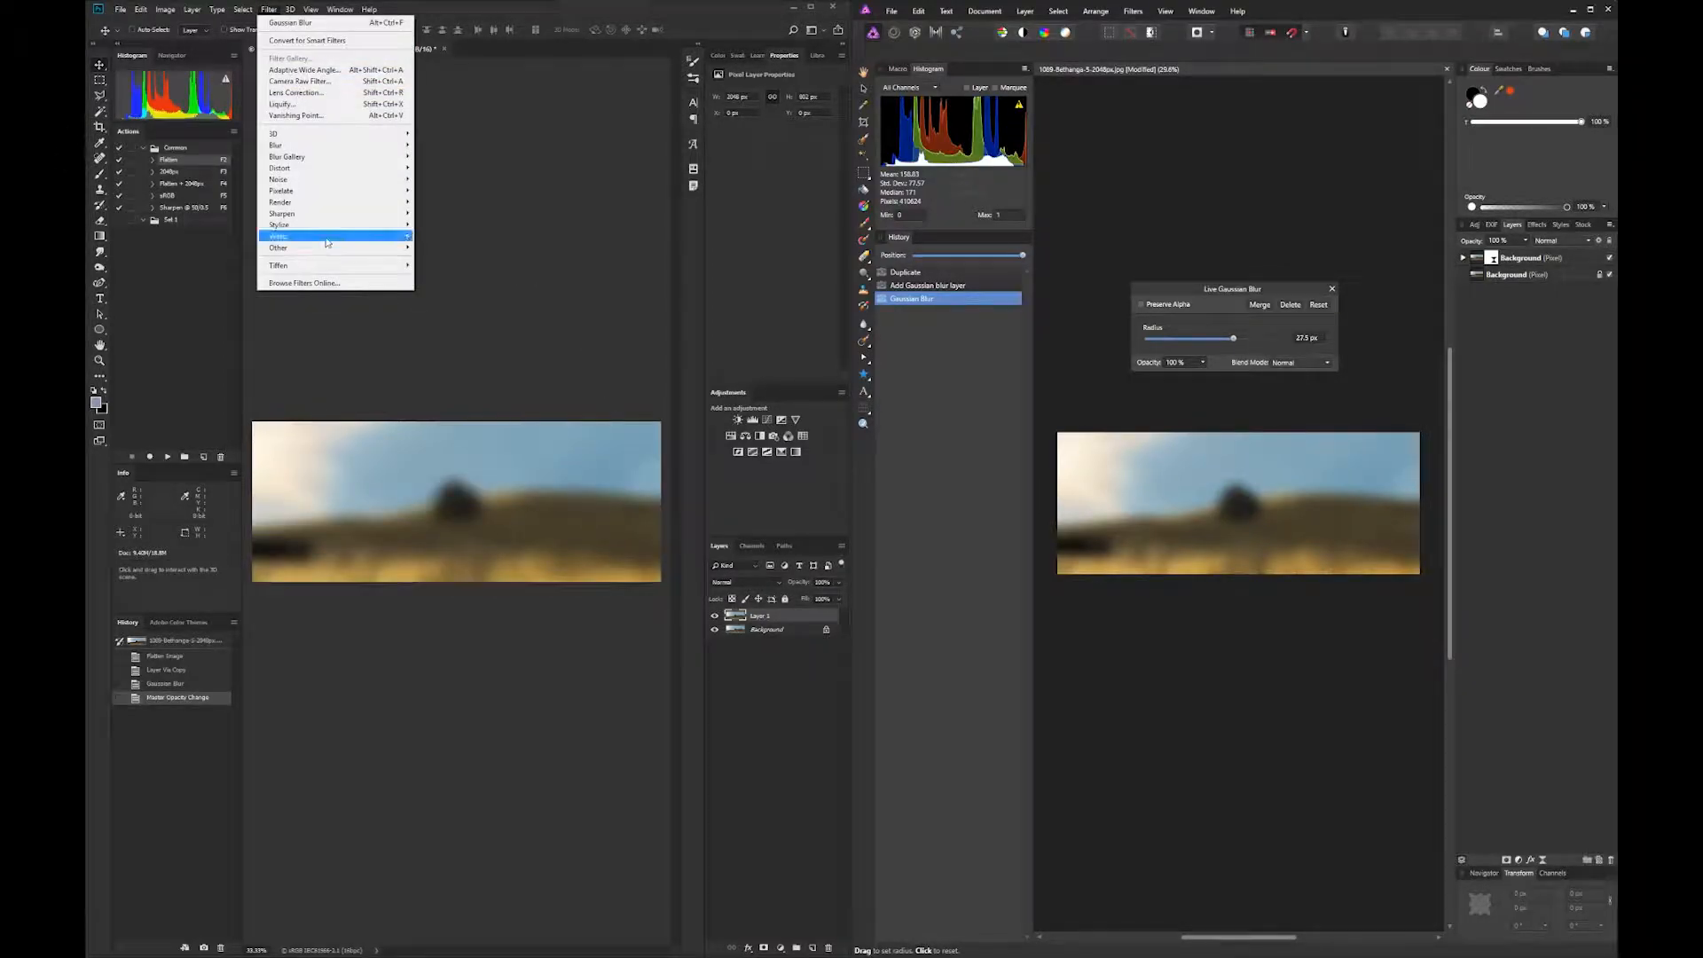
mouse_move(354, 146)
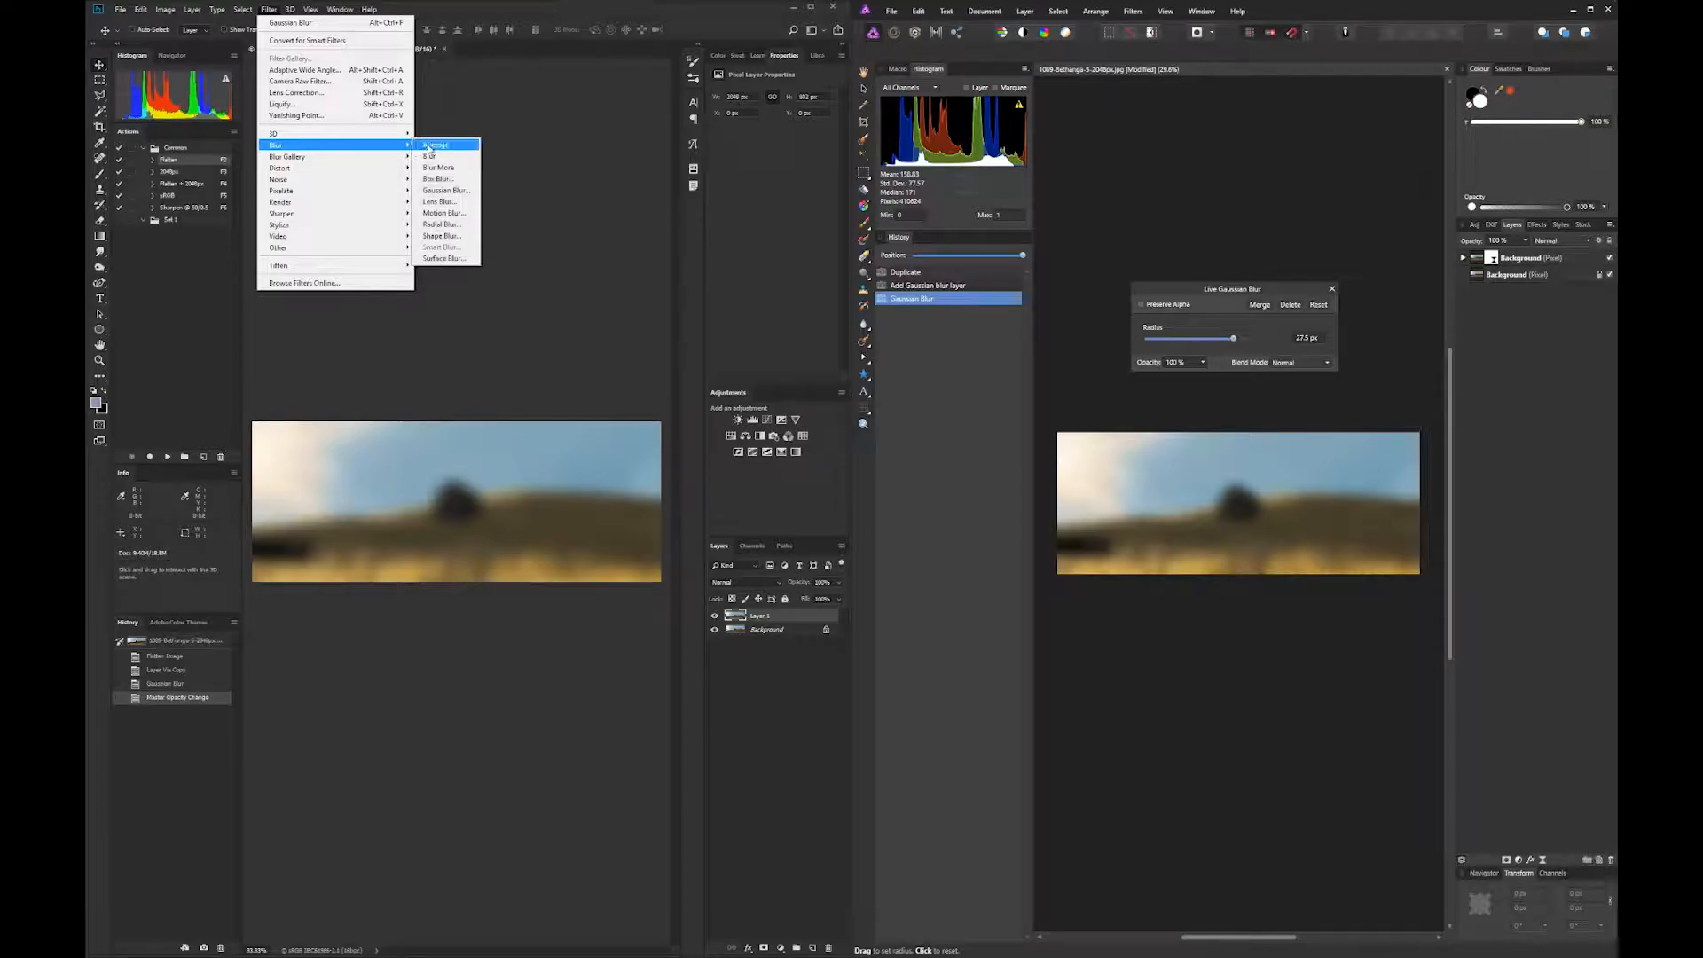
left_click(440, 188)
left_click_drag(476, 208, 510, 185)
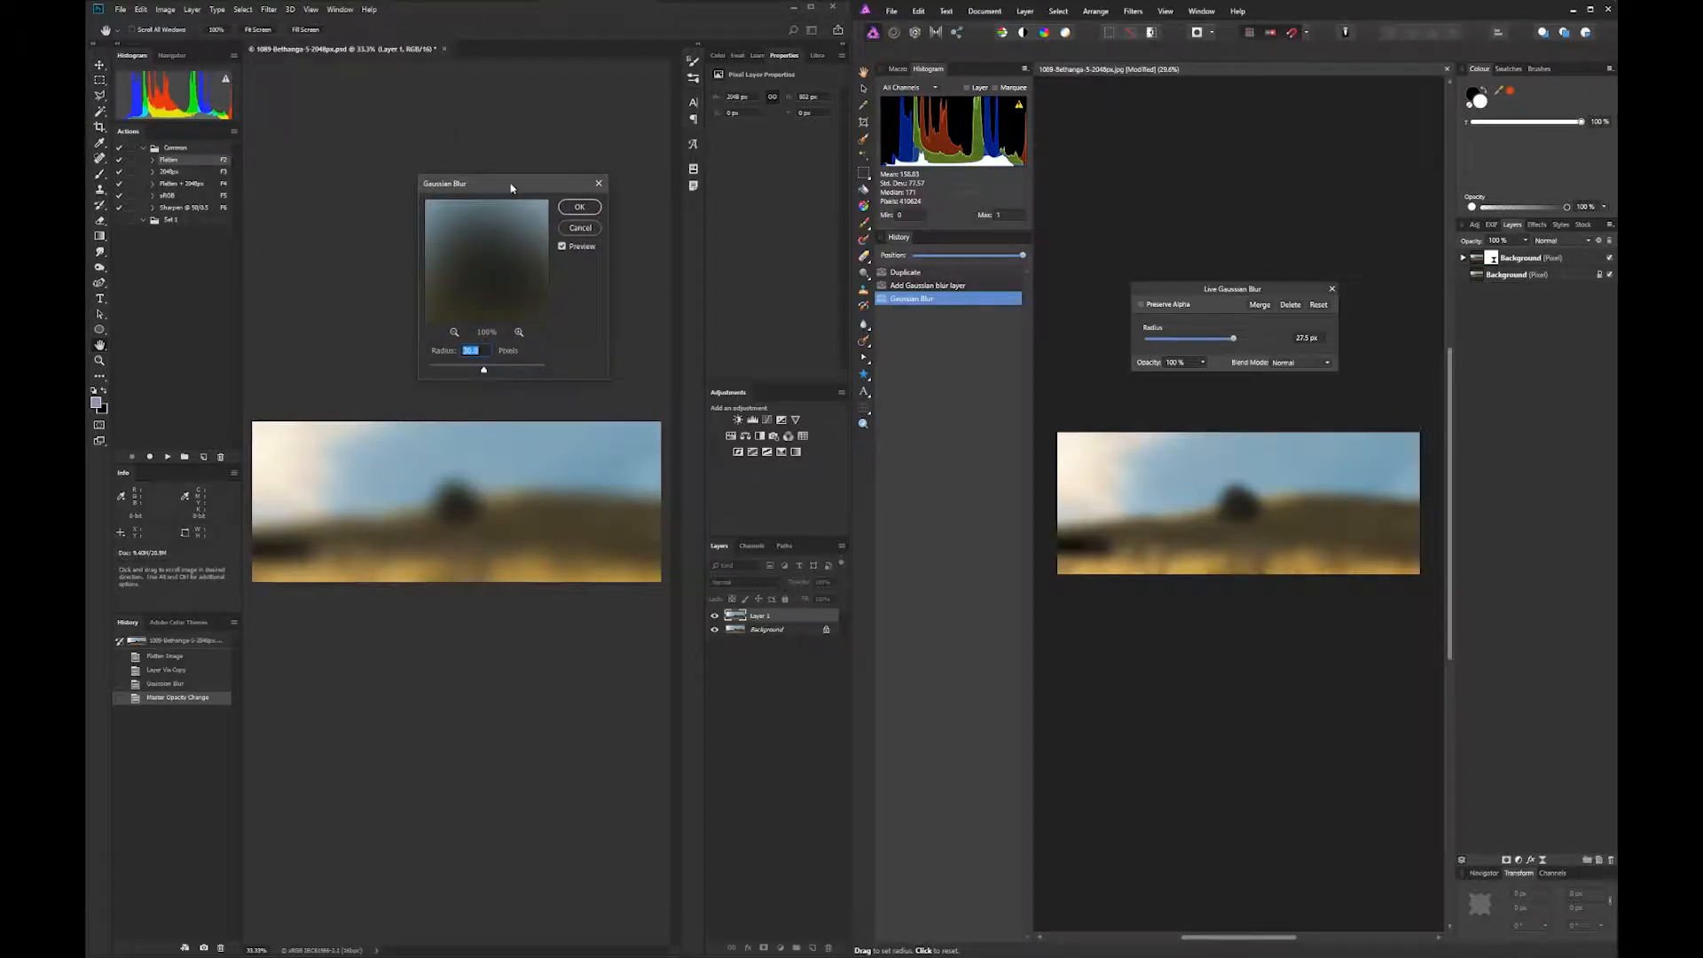
left_click_drag(483, 369, 490, 370)
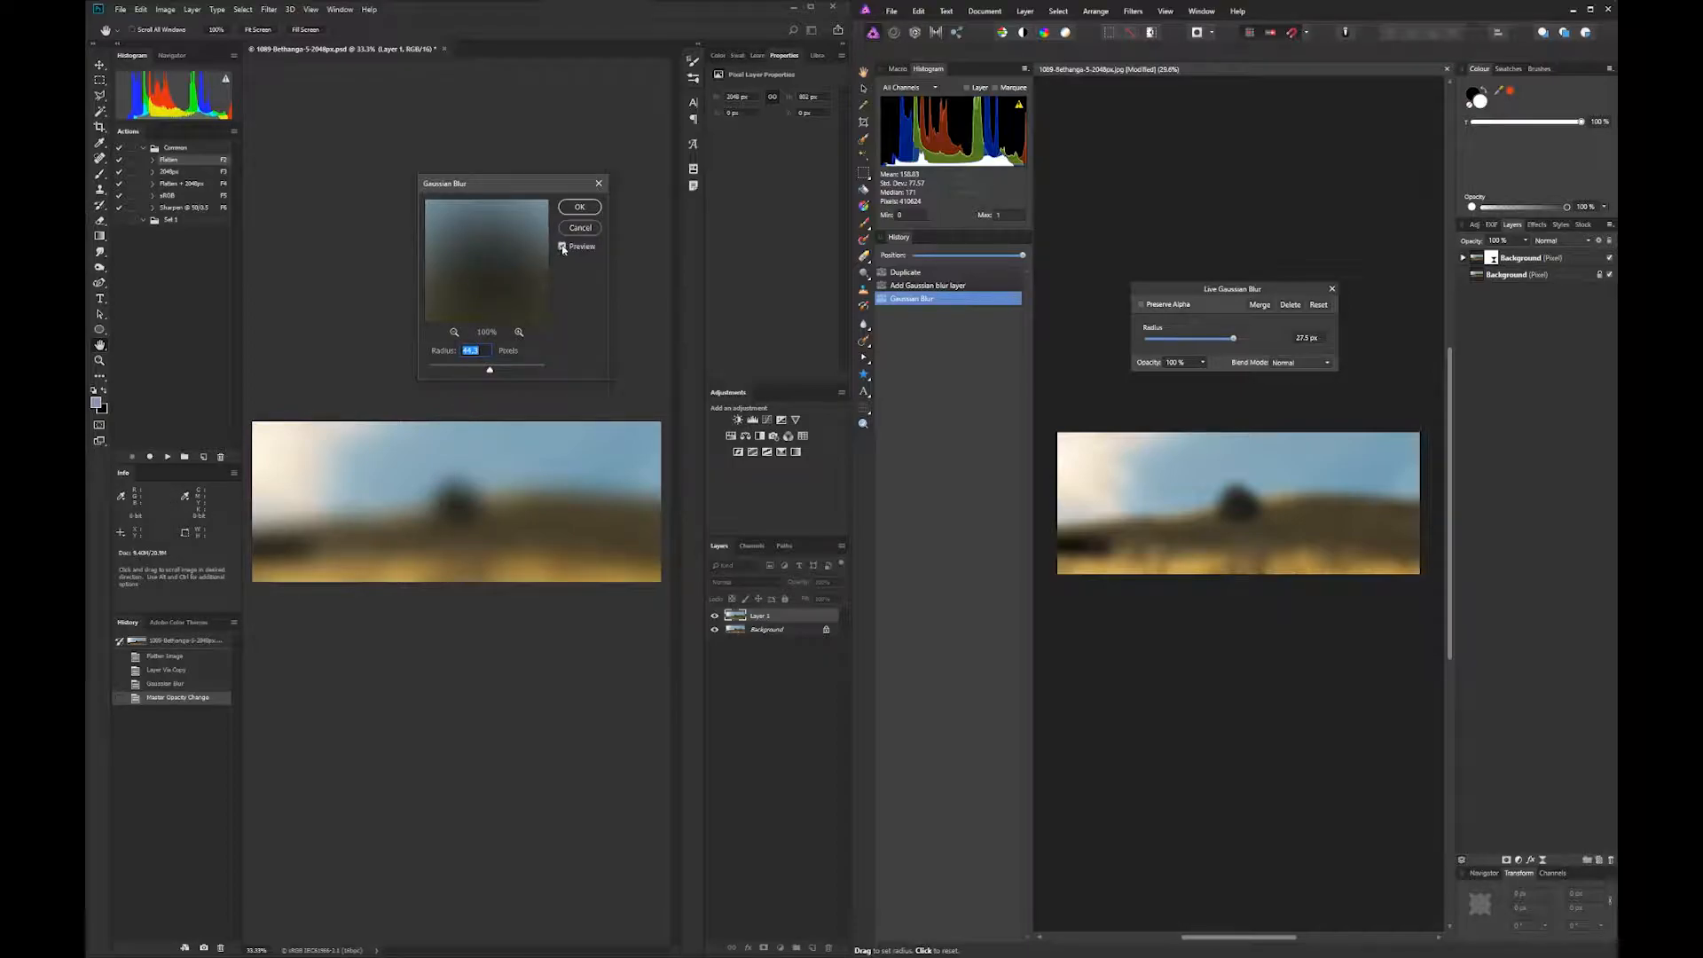
Step: Return to Affinity Photo and vary the live Gaussian Blur radius down to 0, ending at about 36.3 px
left_click(1264, 290)
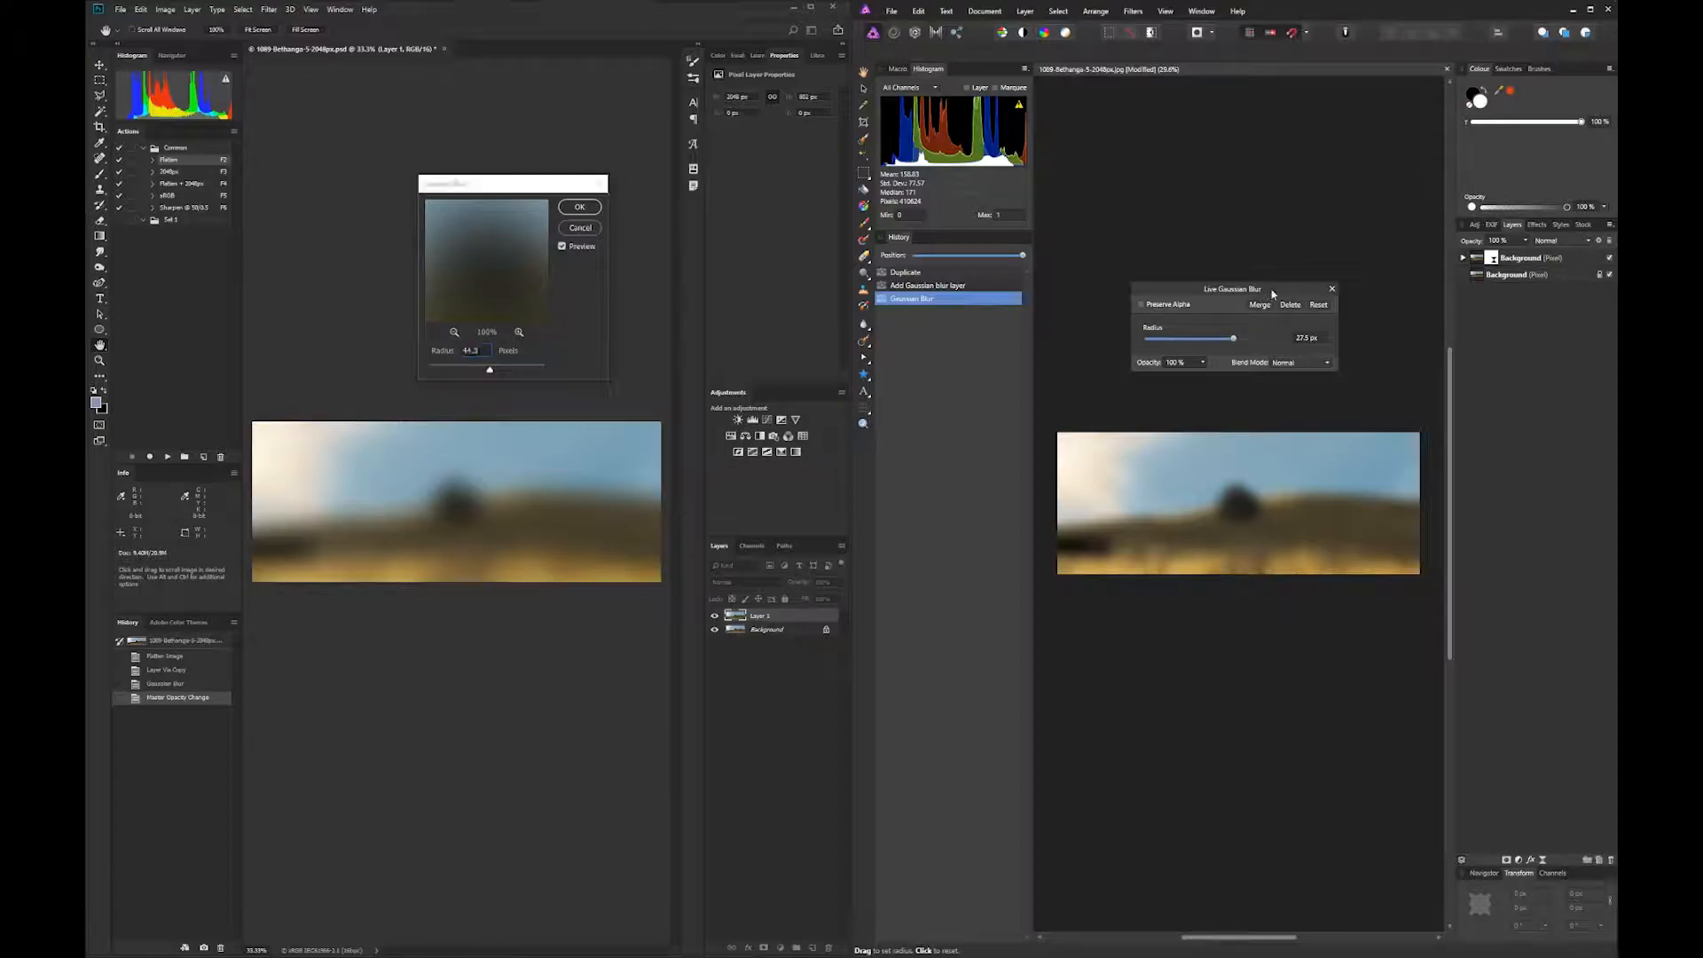
mouse_move(1232, 342)
left_mouse_down()
mouse_move(1196, 340)
mouse_move(1250, 343)
left_mouse_up()
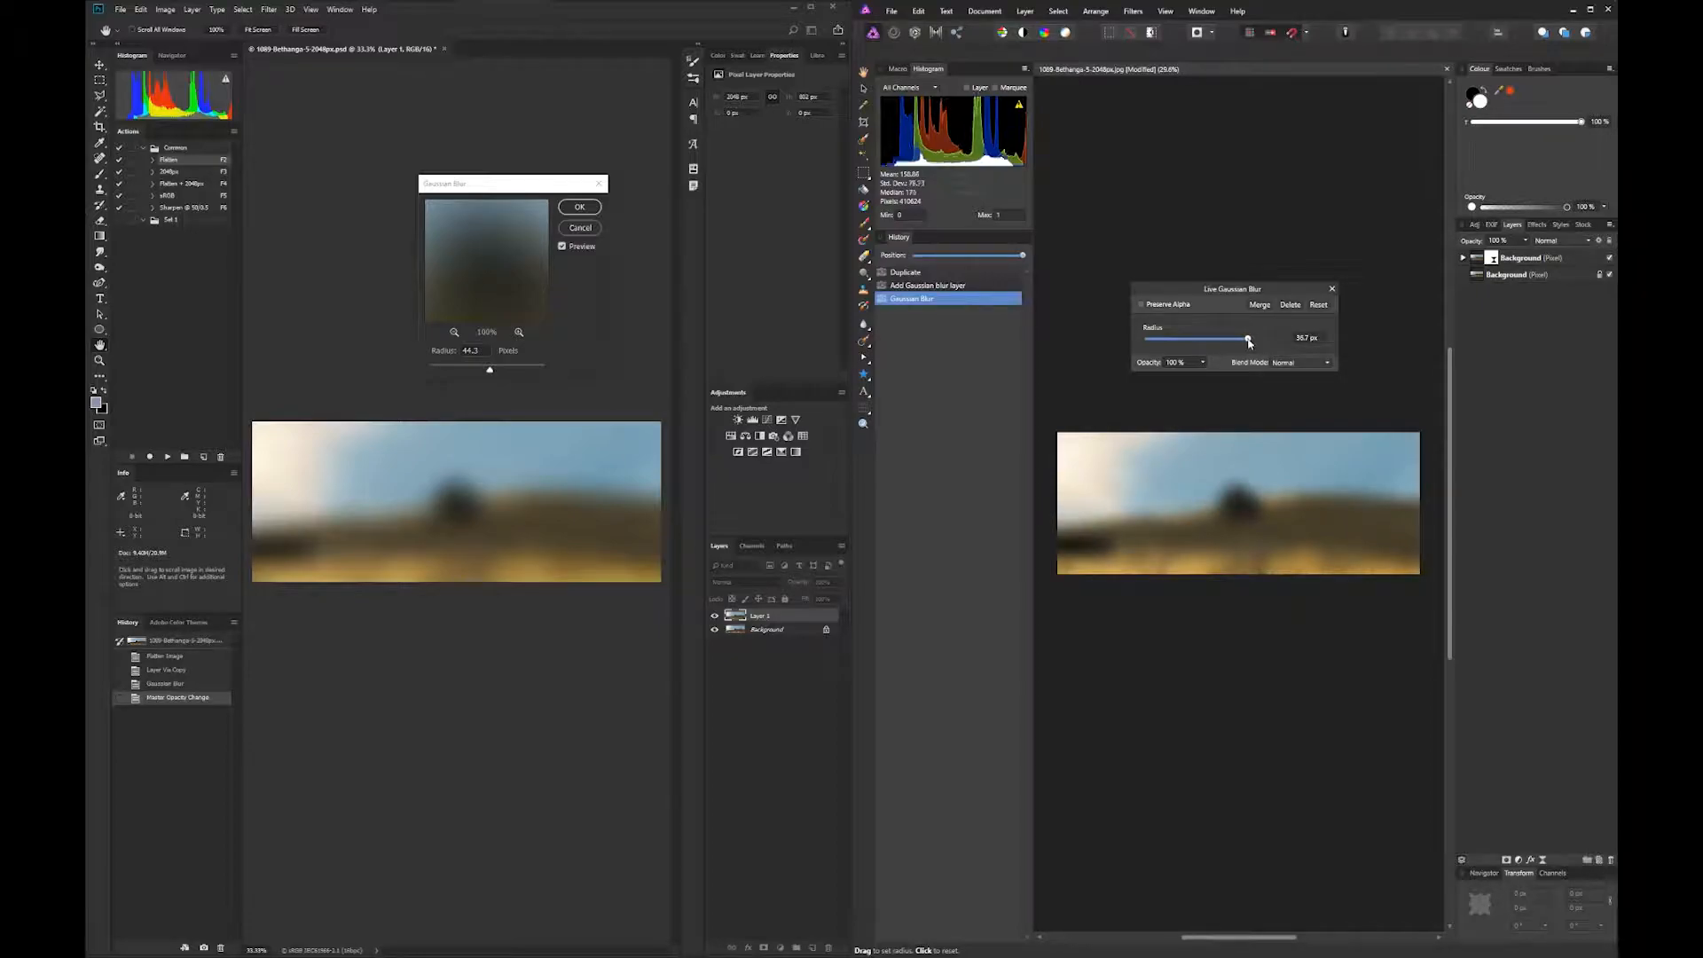
left_click(1303, 338)
left_click_drag(1256, 341, 1244, 341)
left_click(1361, 538)
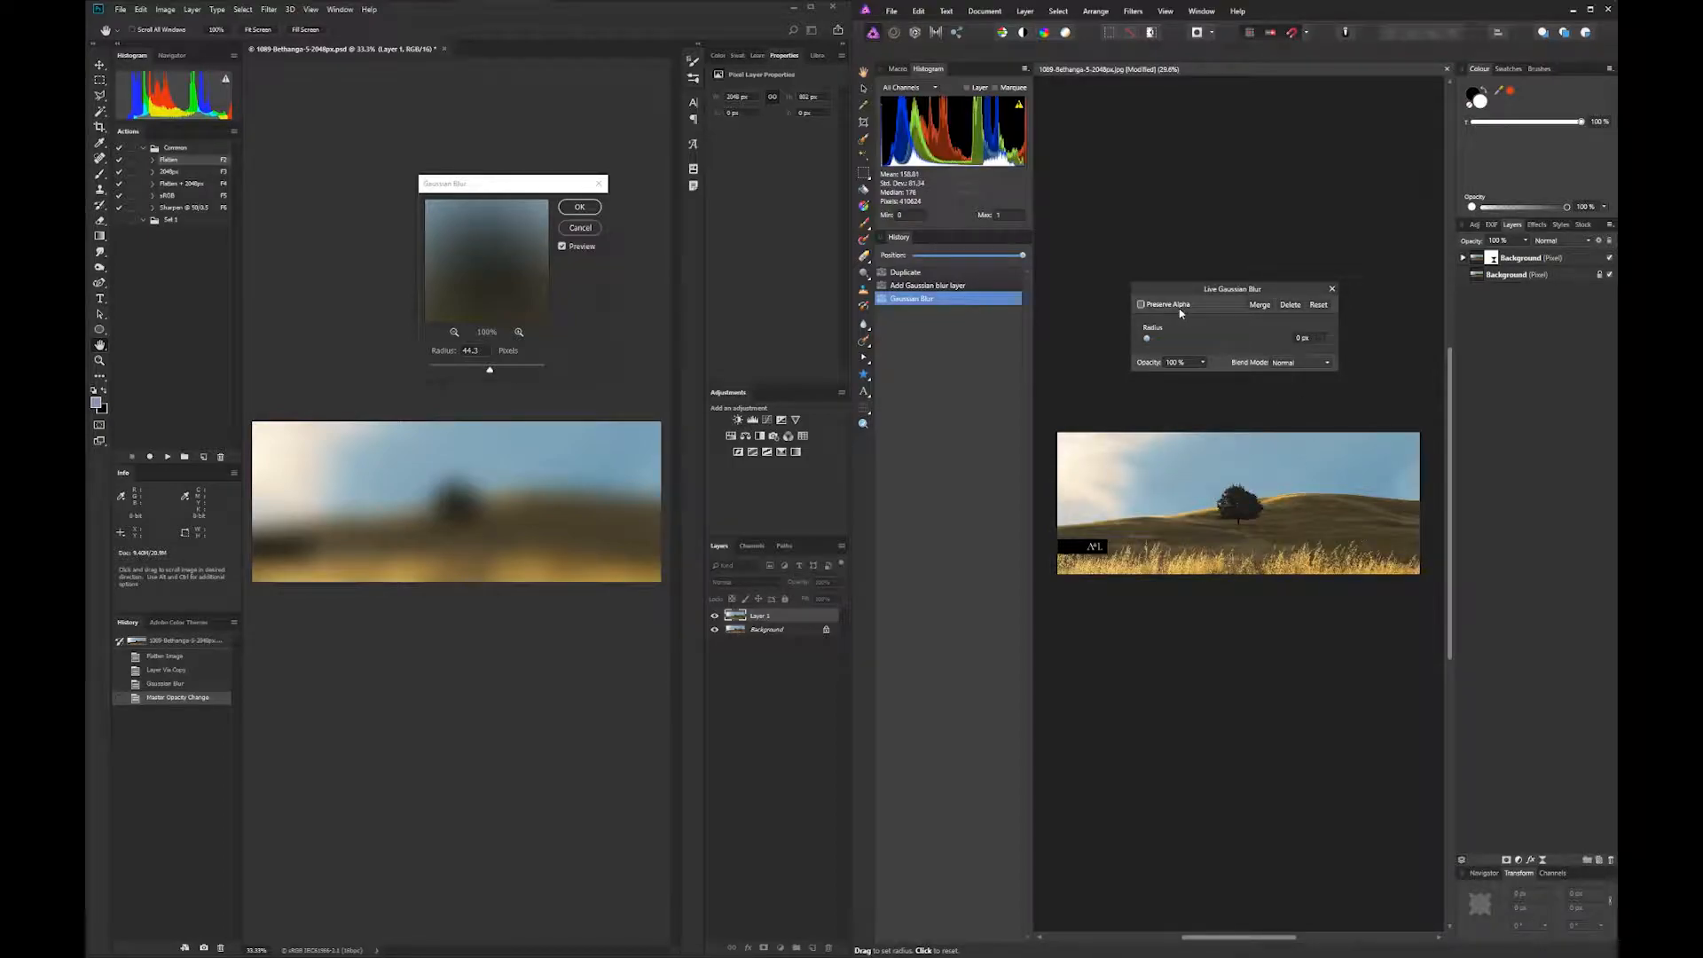
left_click_drag(1147, 338, 1247, 339)
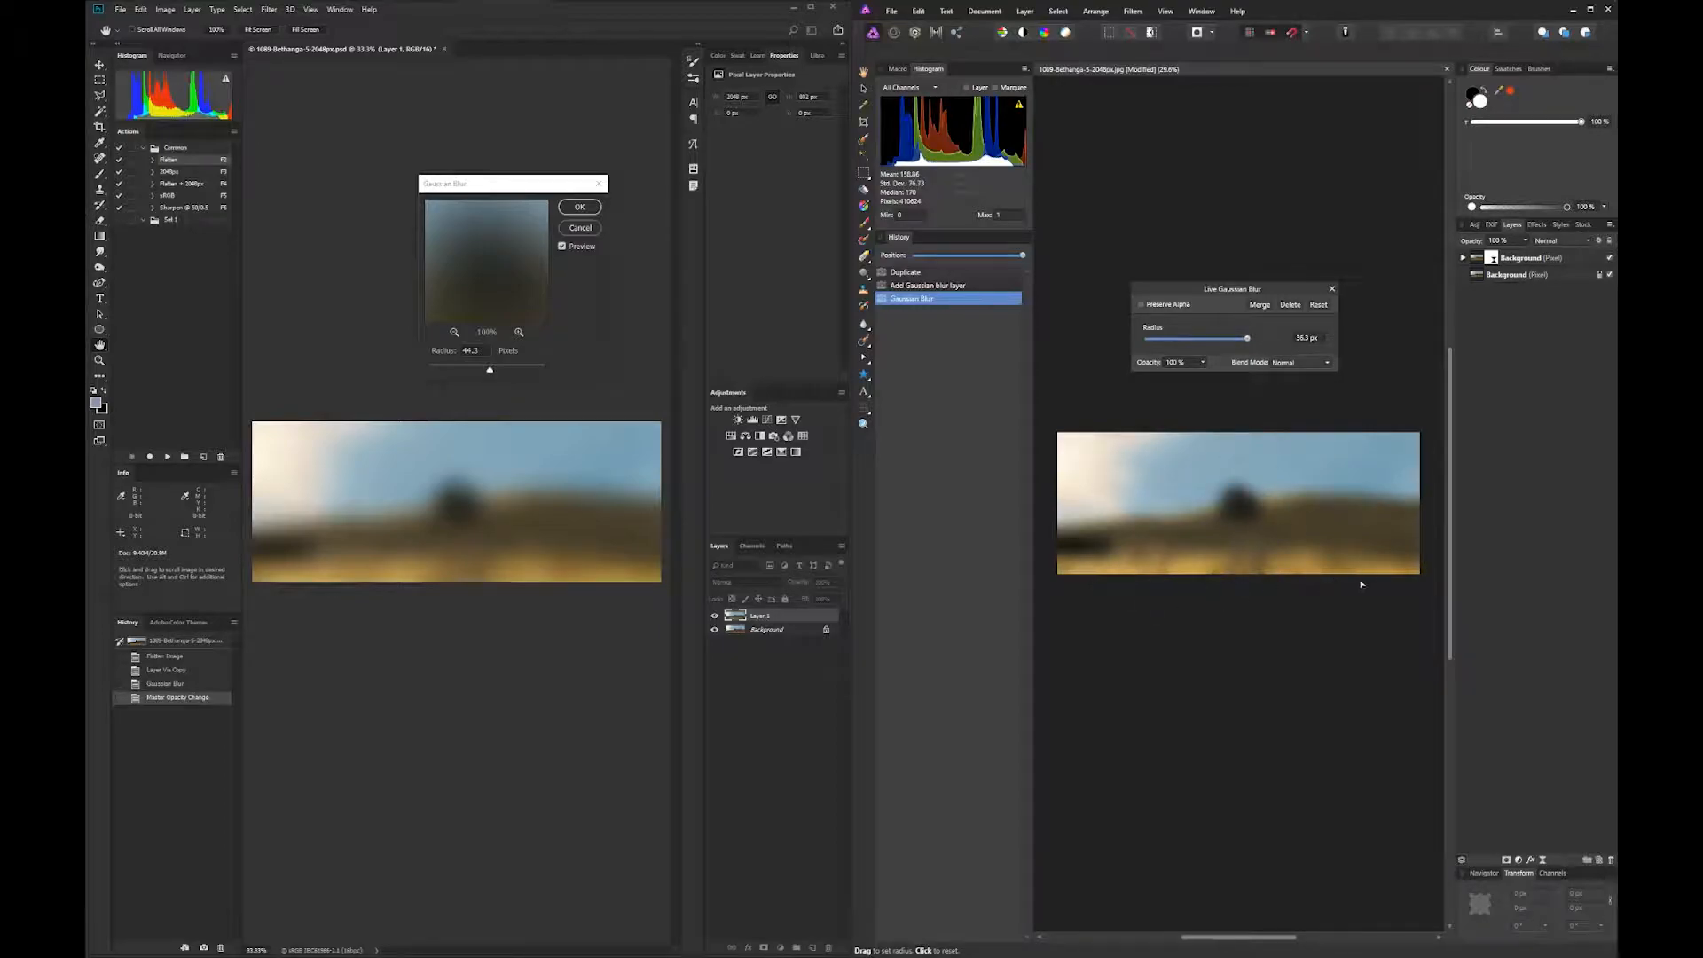
Step: Inspect the edges of the blurred image at full size and enable Preserve Alpha for the live Gaussian Blur
key("ctrl+1")
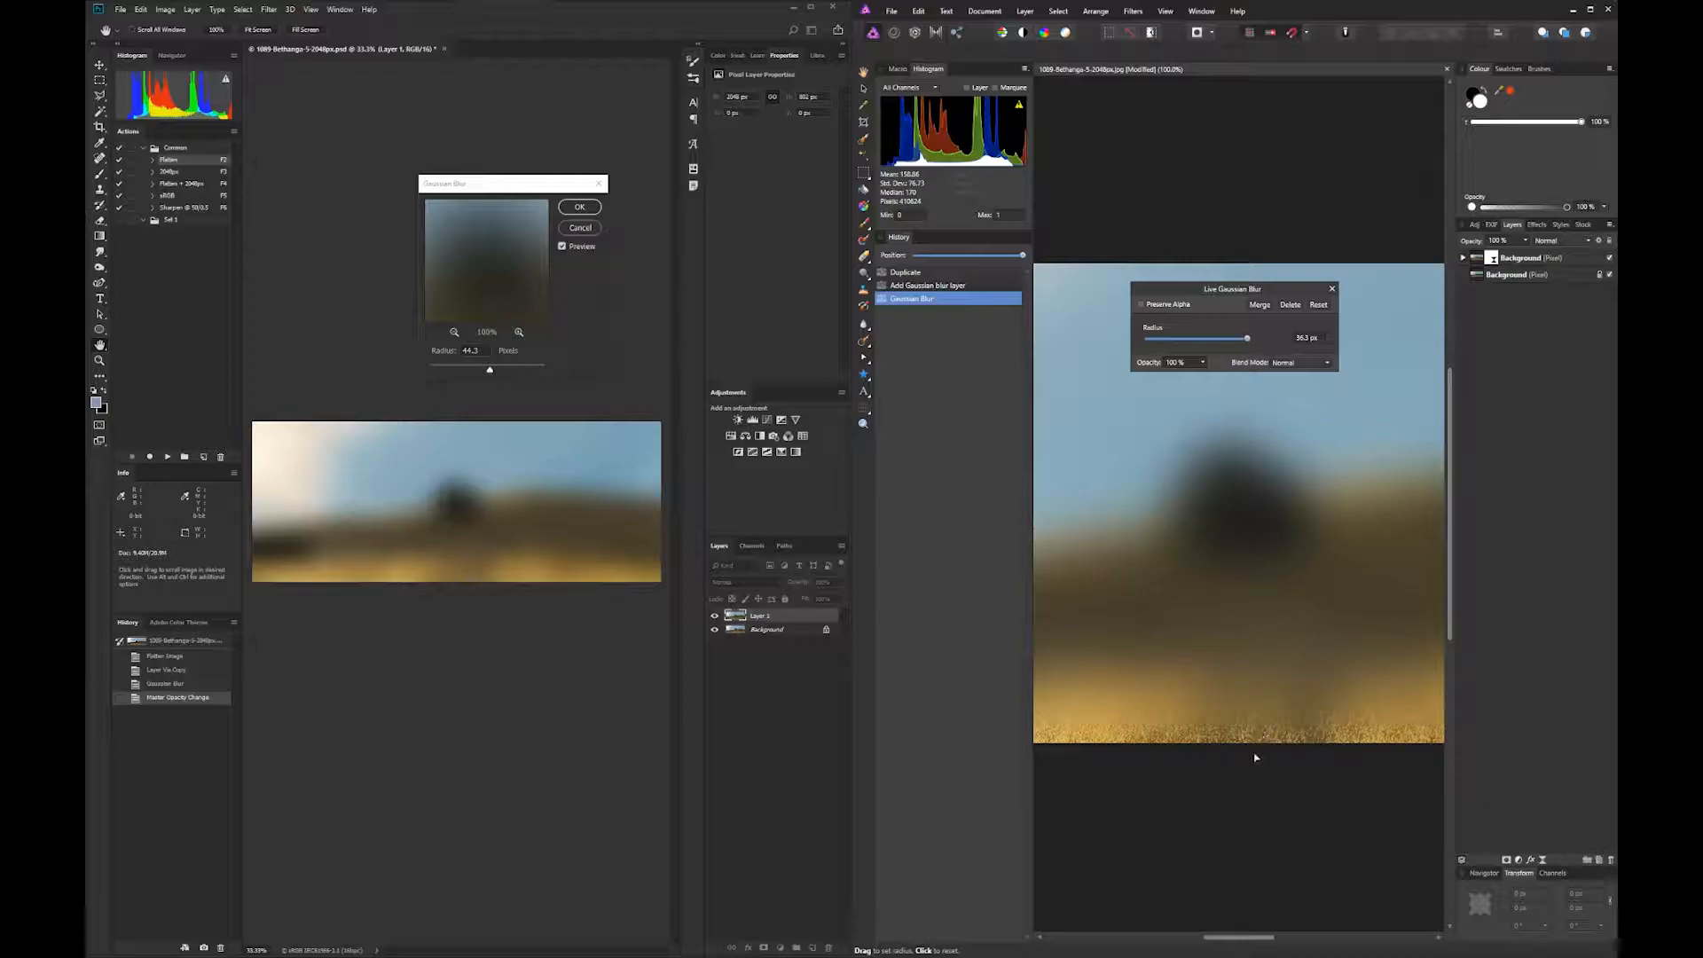
scroll(1247, 720, "down", 3)
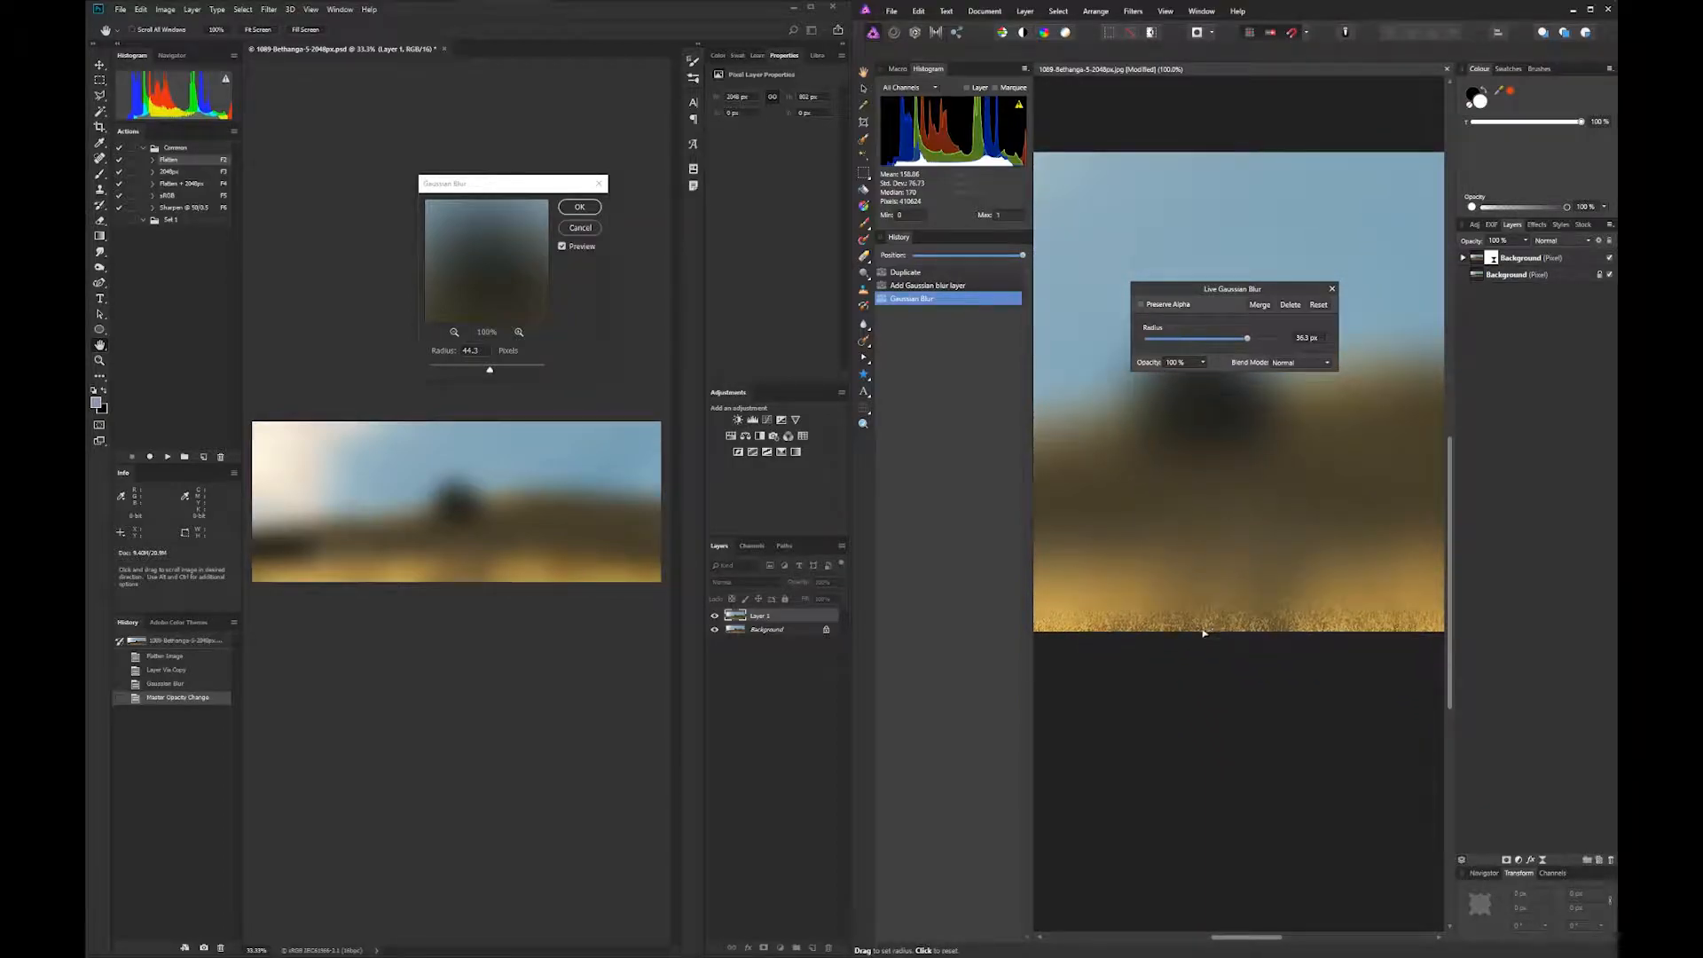
left_click_drag(1309, 603, 1047, 600)
left_click_drag(1227, 575, 1121, 558)
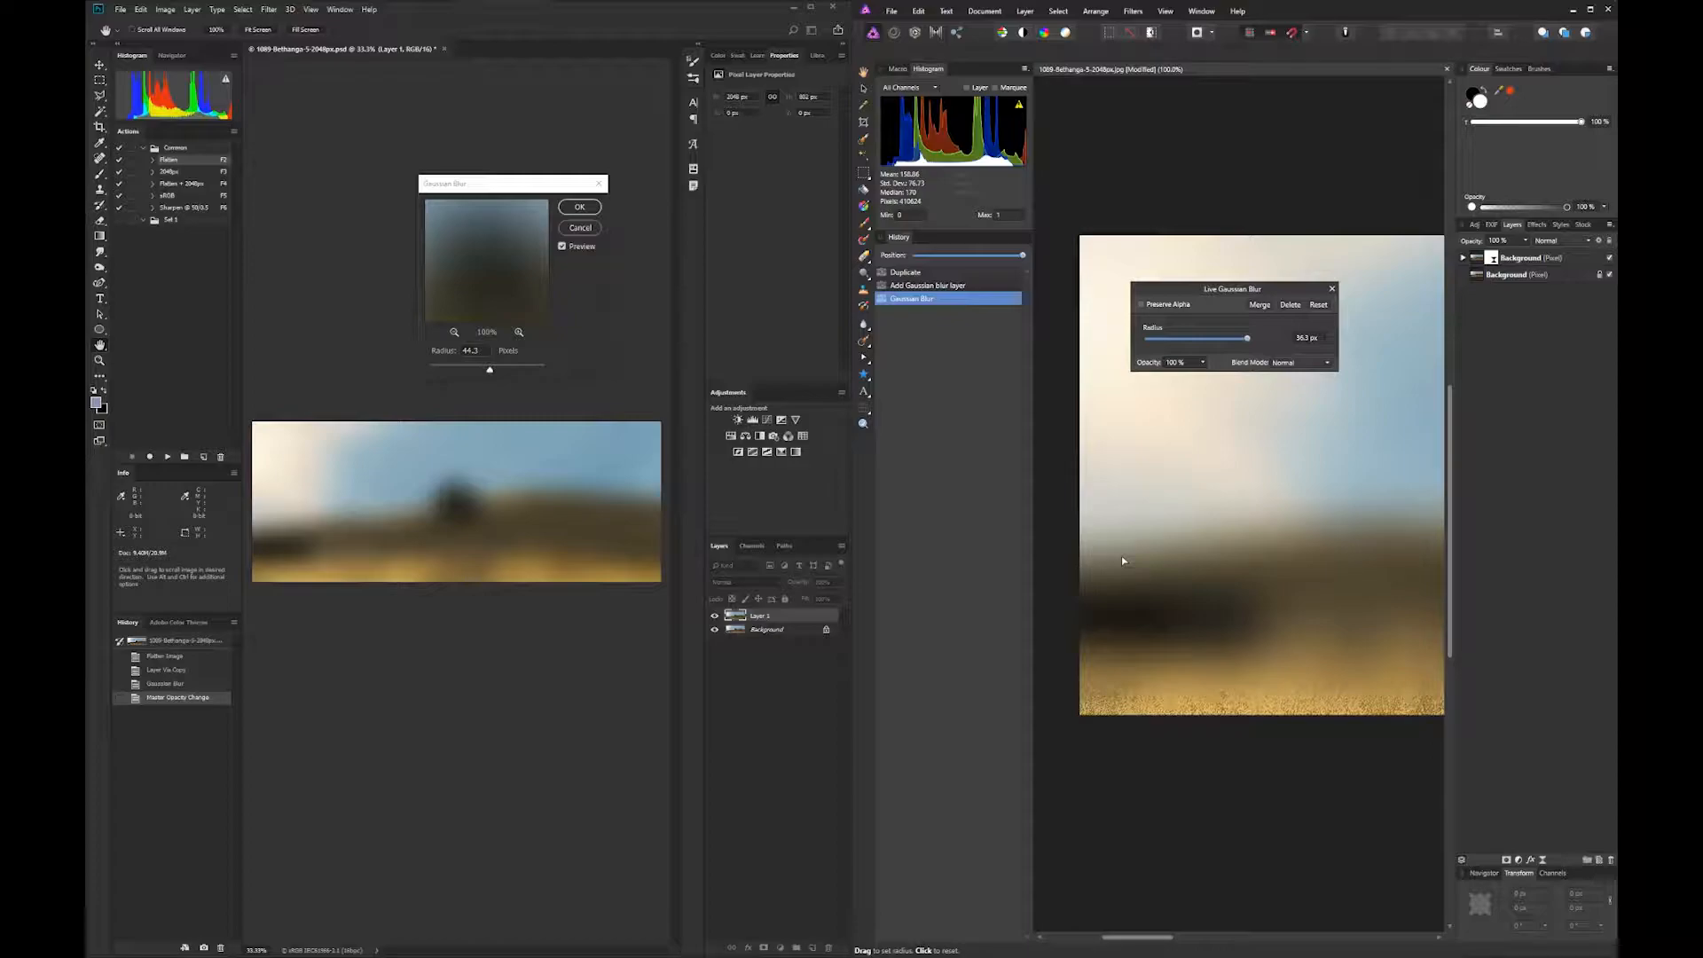
left_click_drag(1274, 638, 1136, 596)
left_click_drag(1366, 592, 1194, 573)
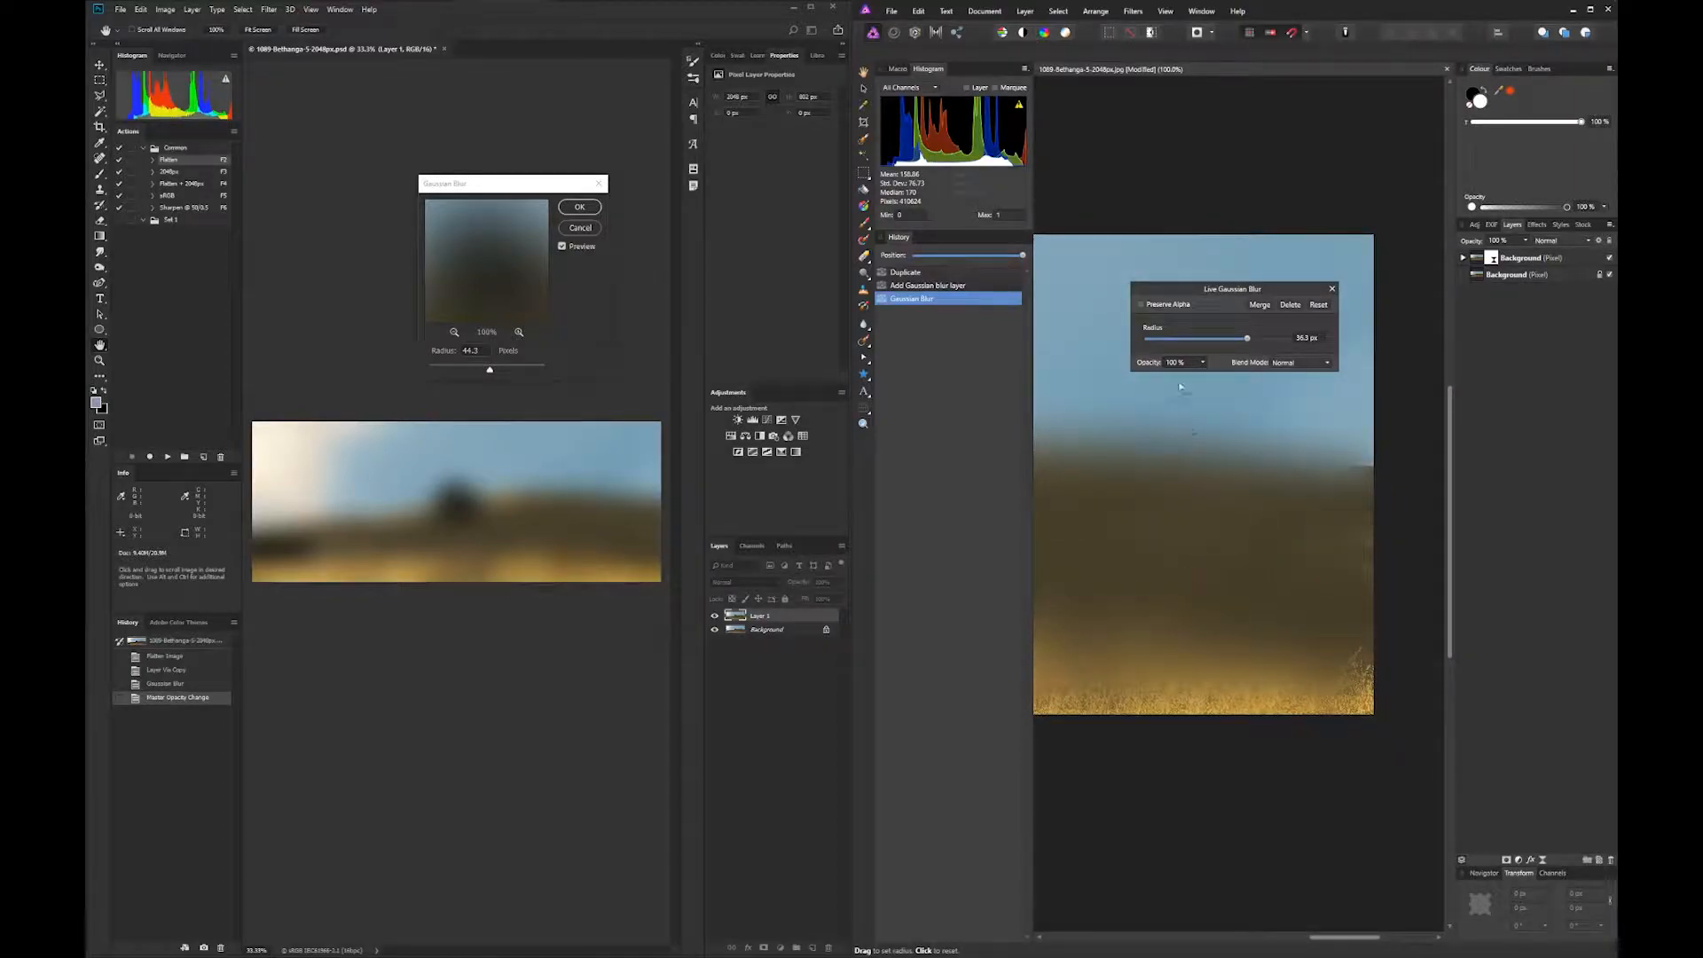
left_click(1161, 308)
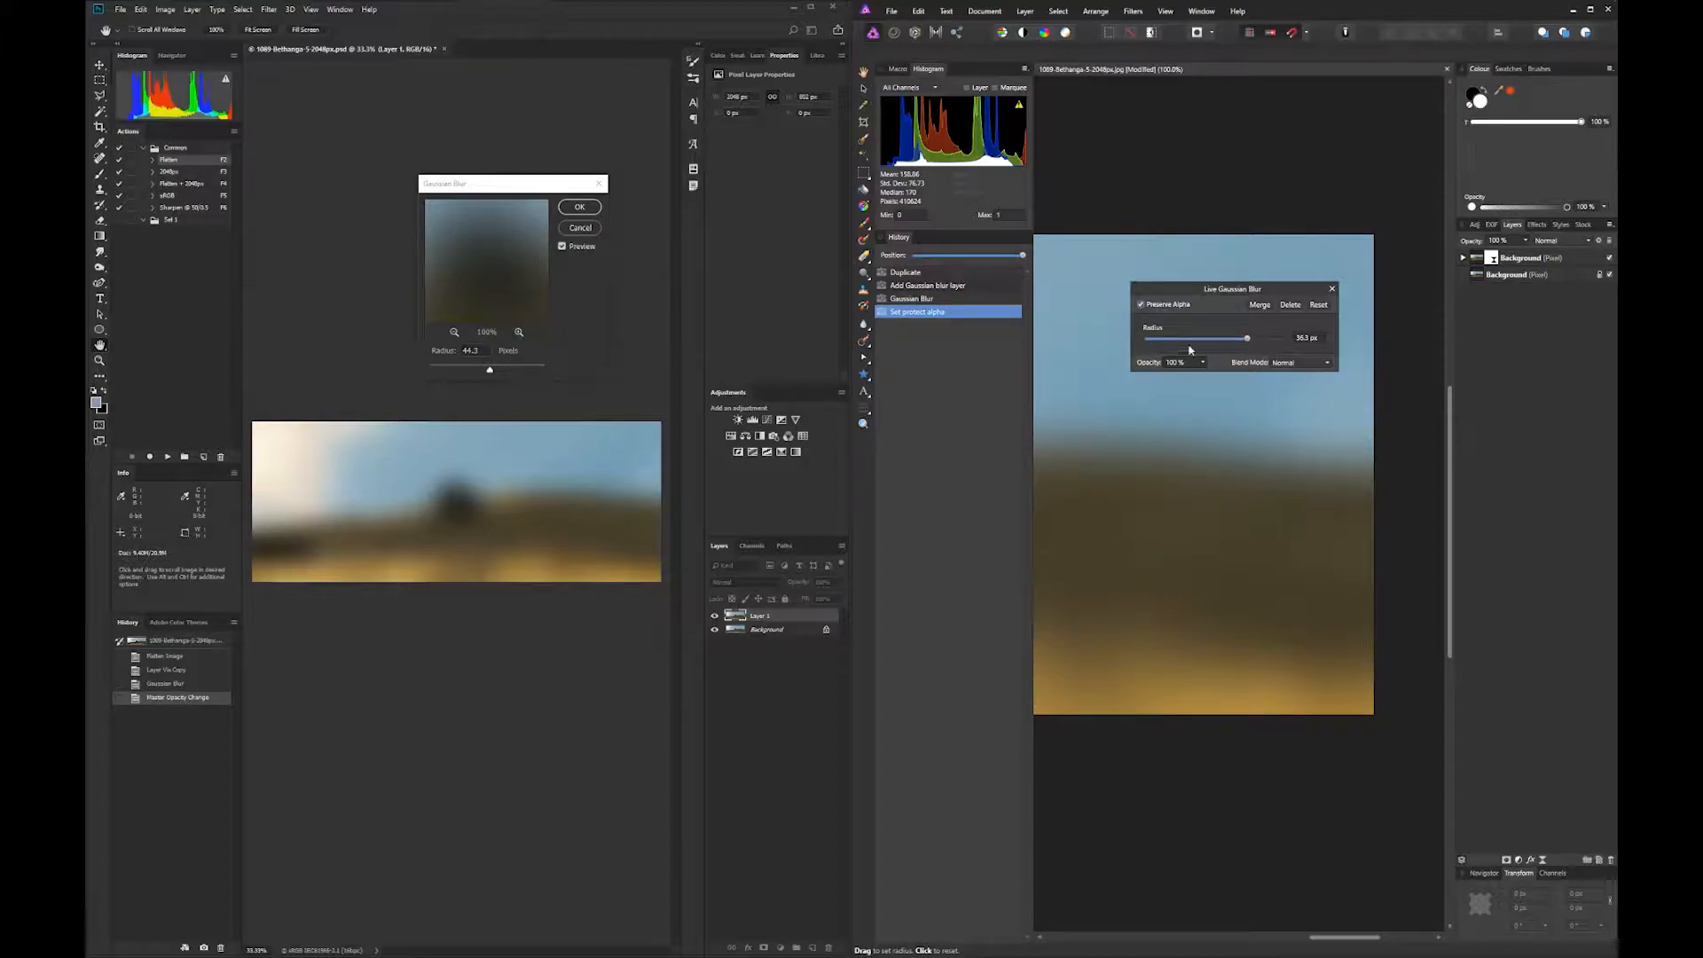
key("ctrl+0")
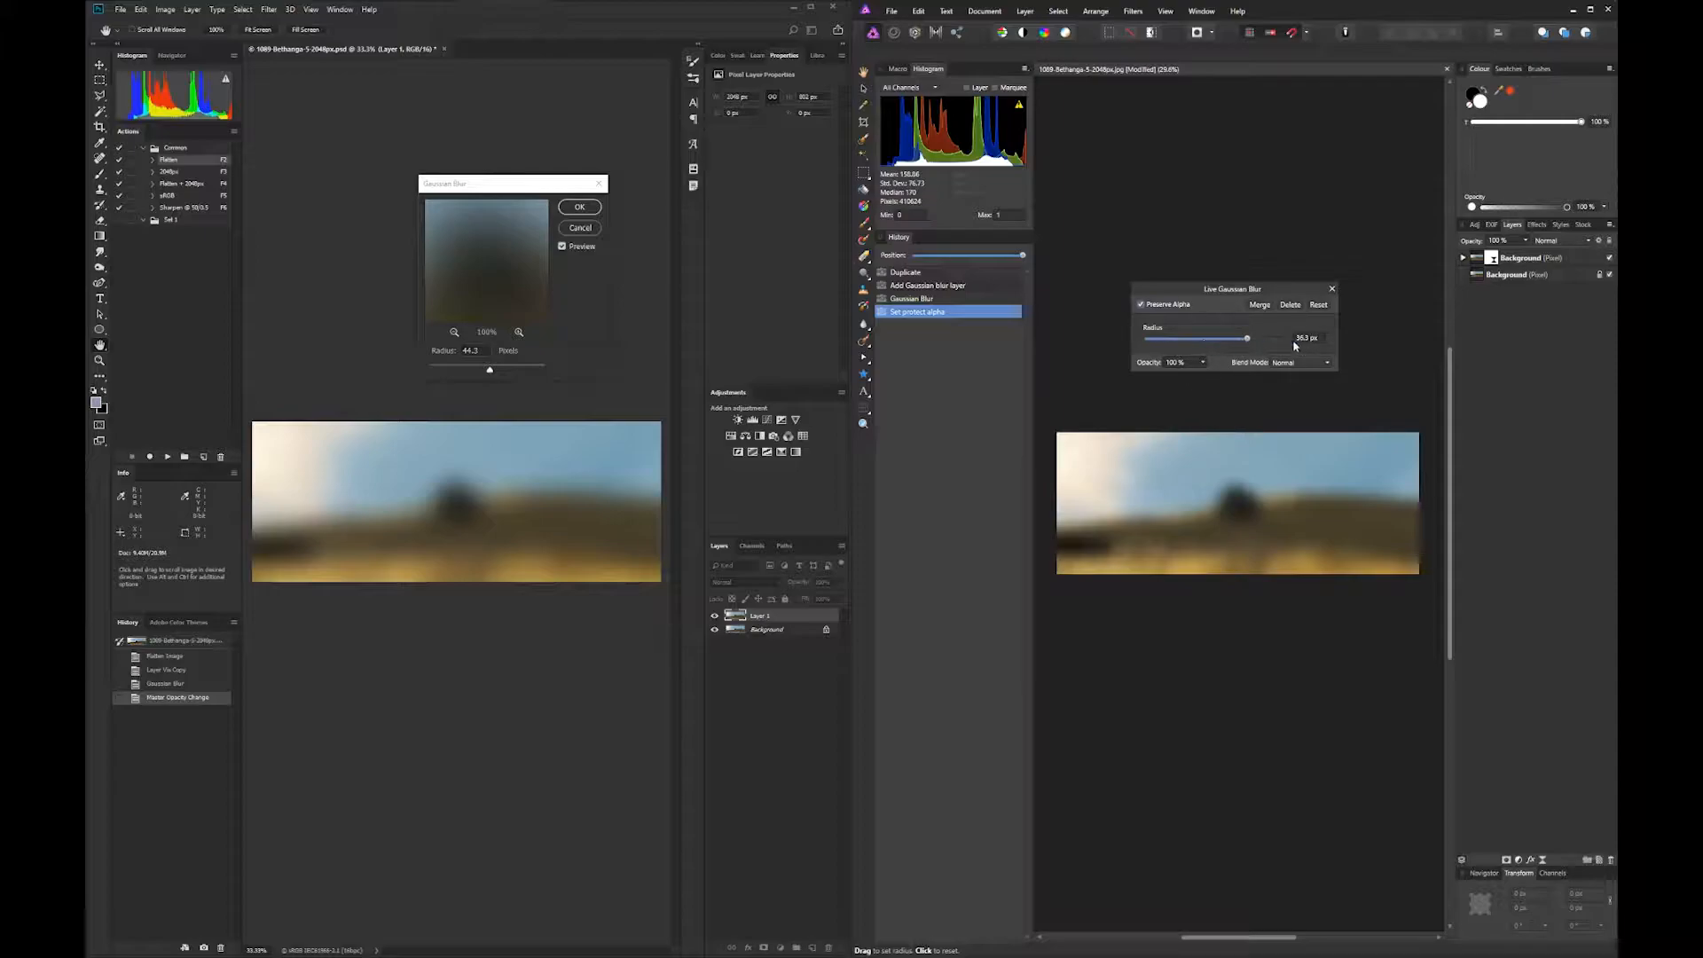
Step: Vary the live Gaussian Blur radius between 0 and about 23.4 px, then close the filter's settings
left_click(1245, 394)
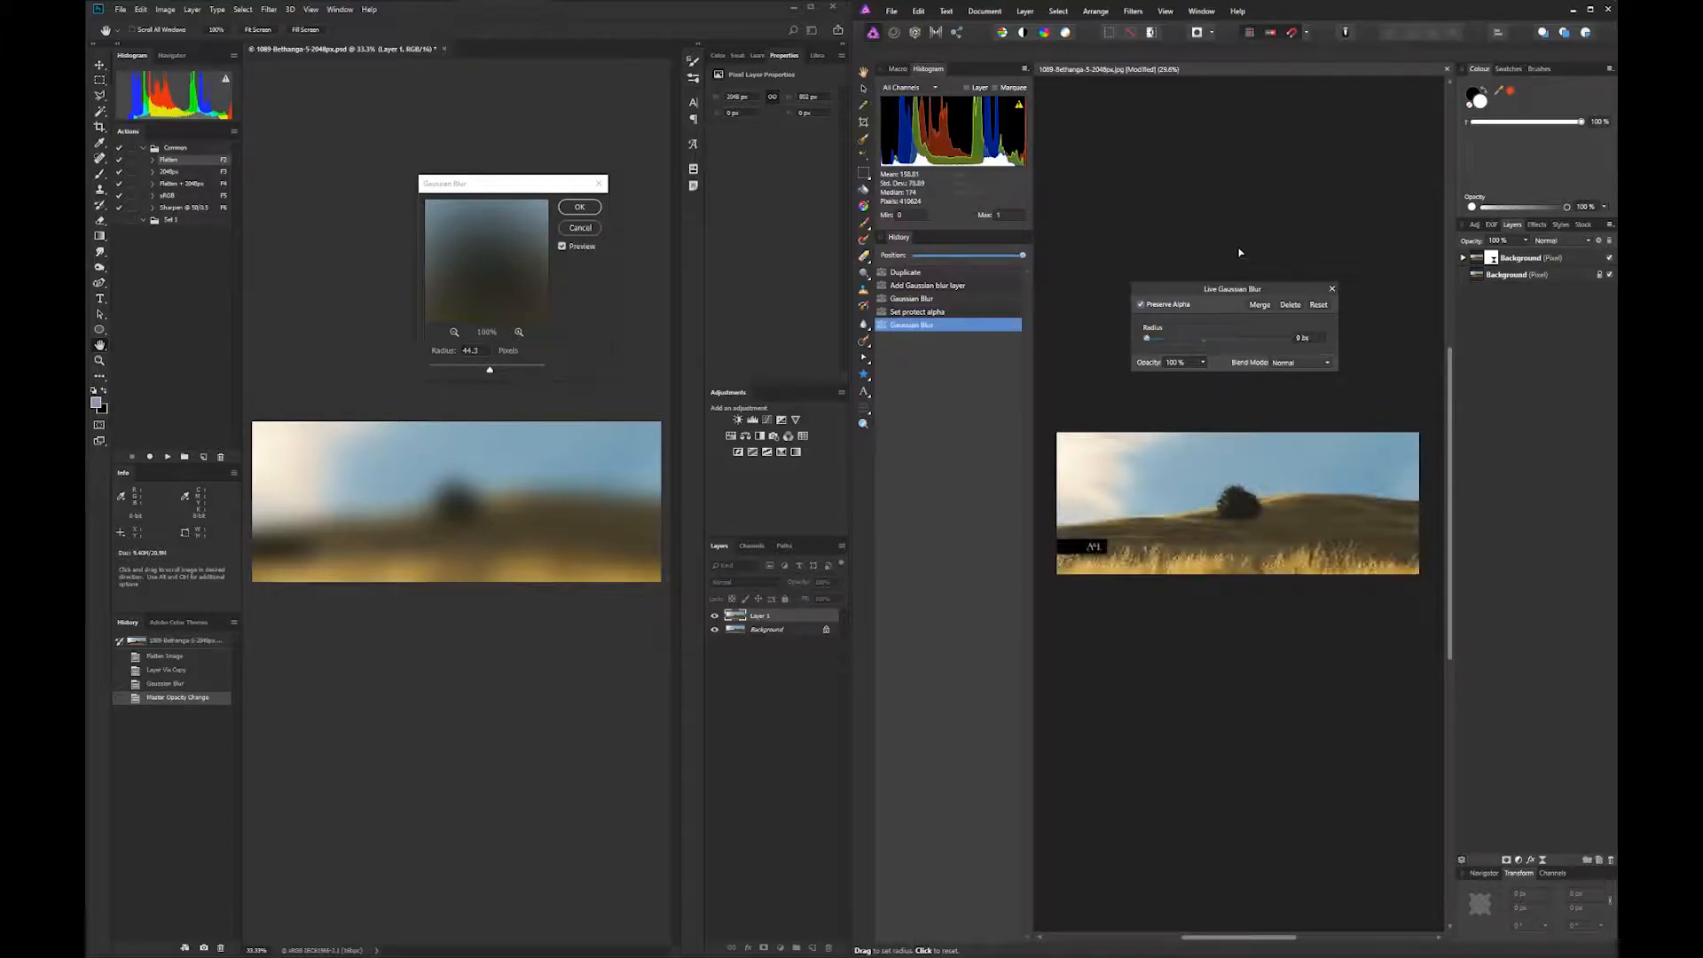
left_click(1227, 338)
left_click(1224, 338)
left_click(1214, 337)
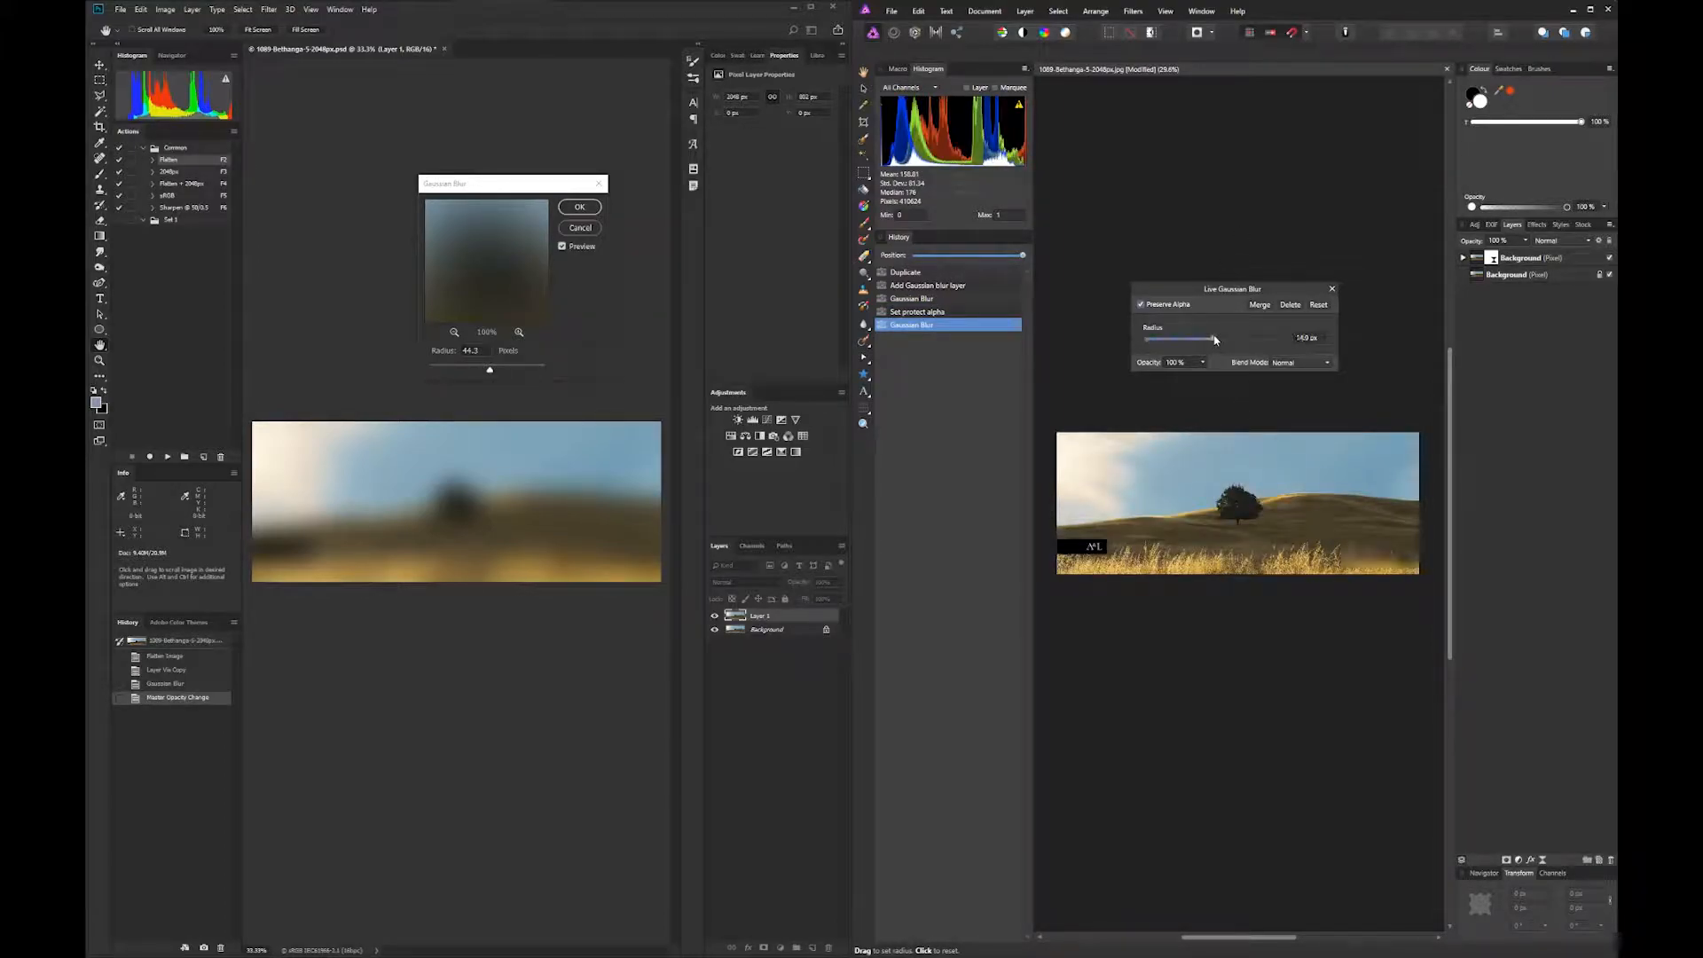
left_click_drag(1214, 339, 1255, 306)
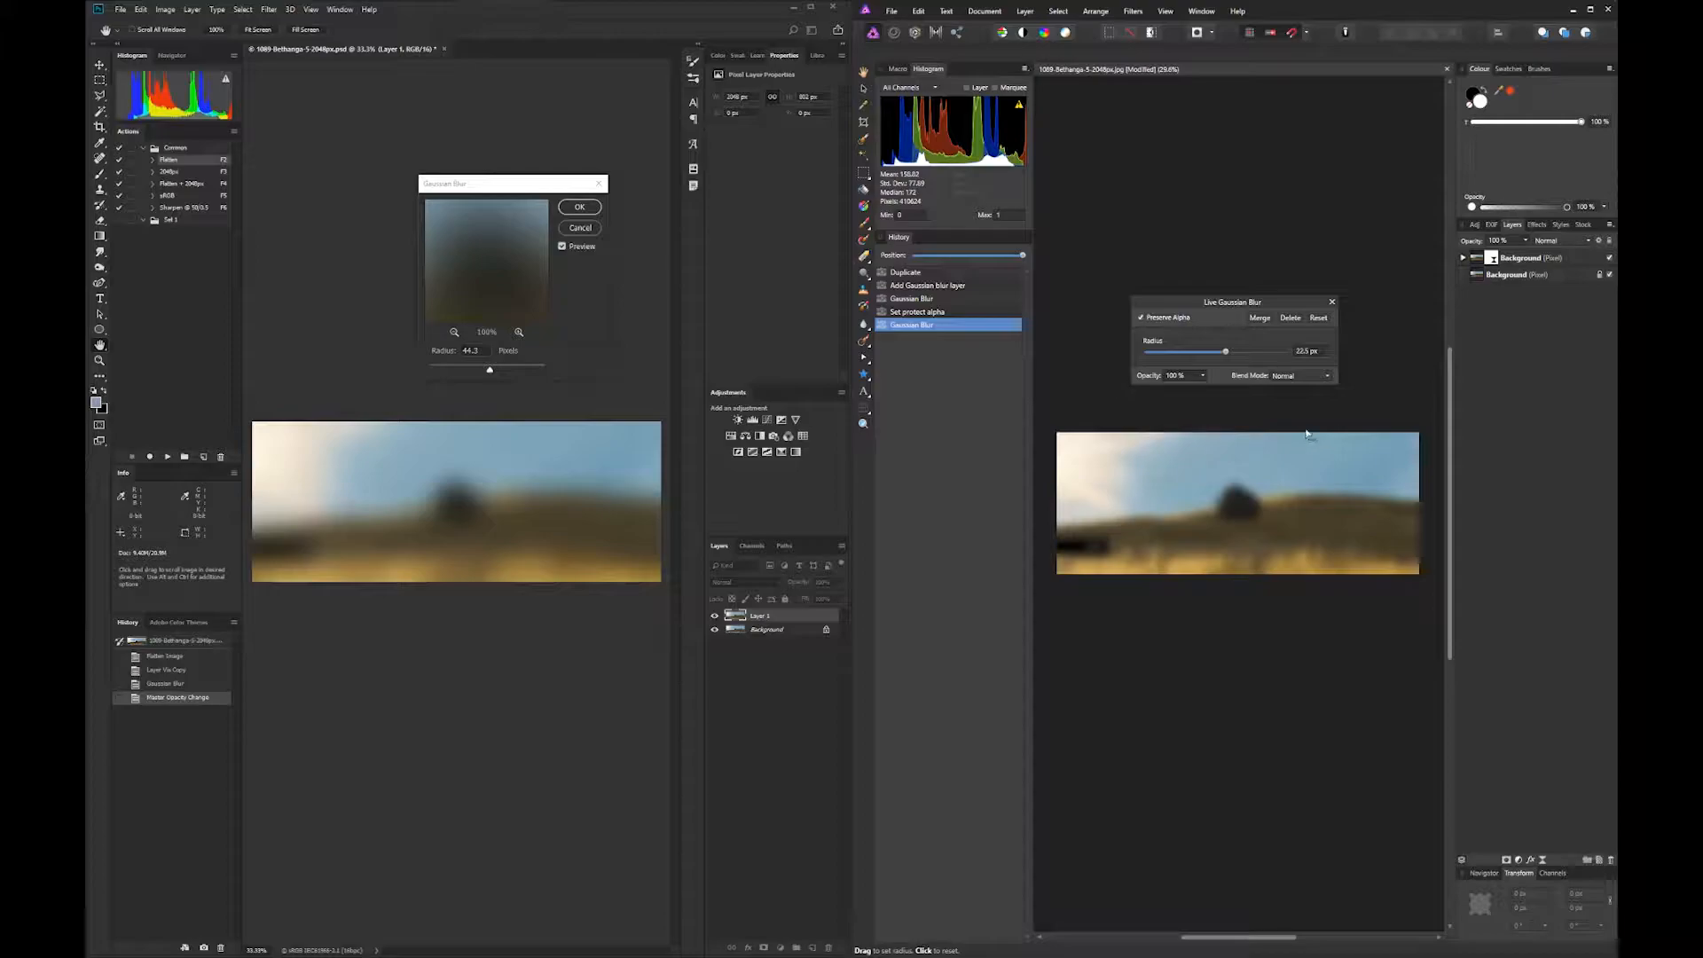
left_click(1247, 421)
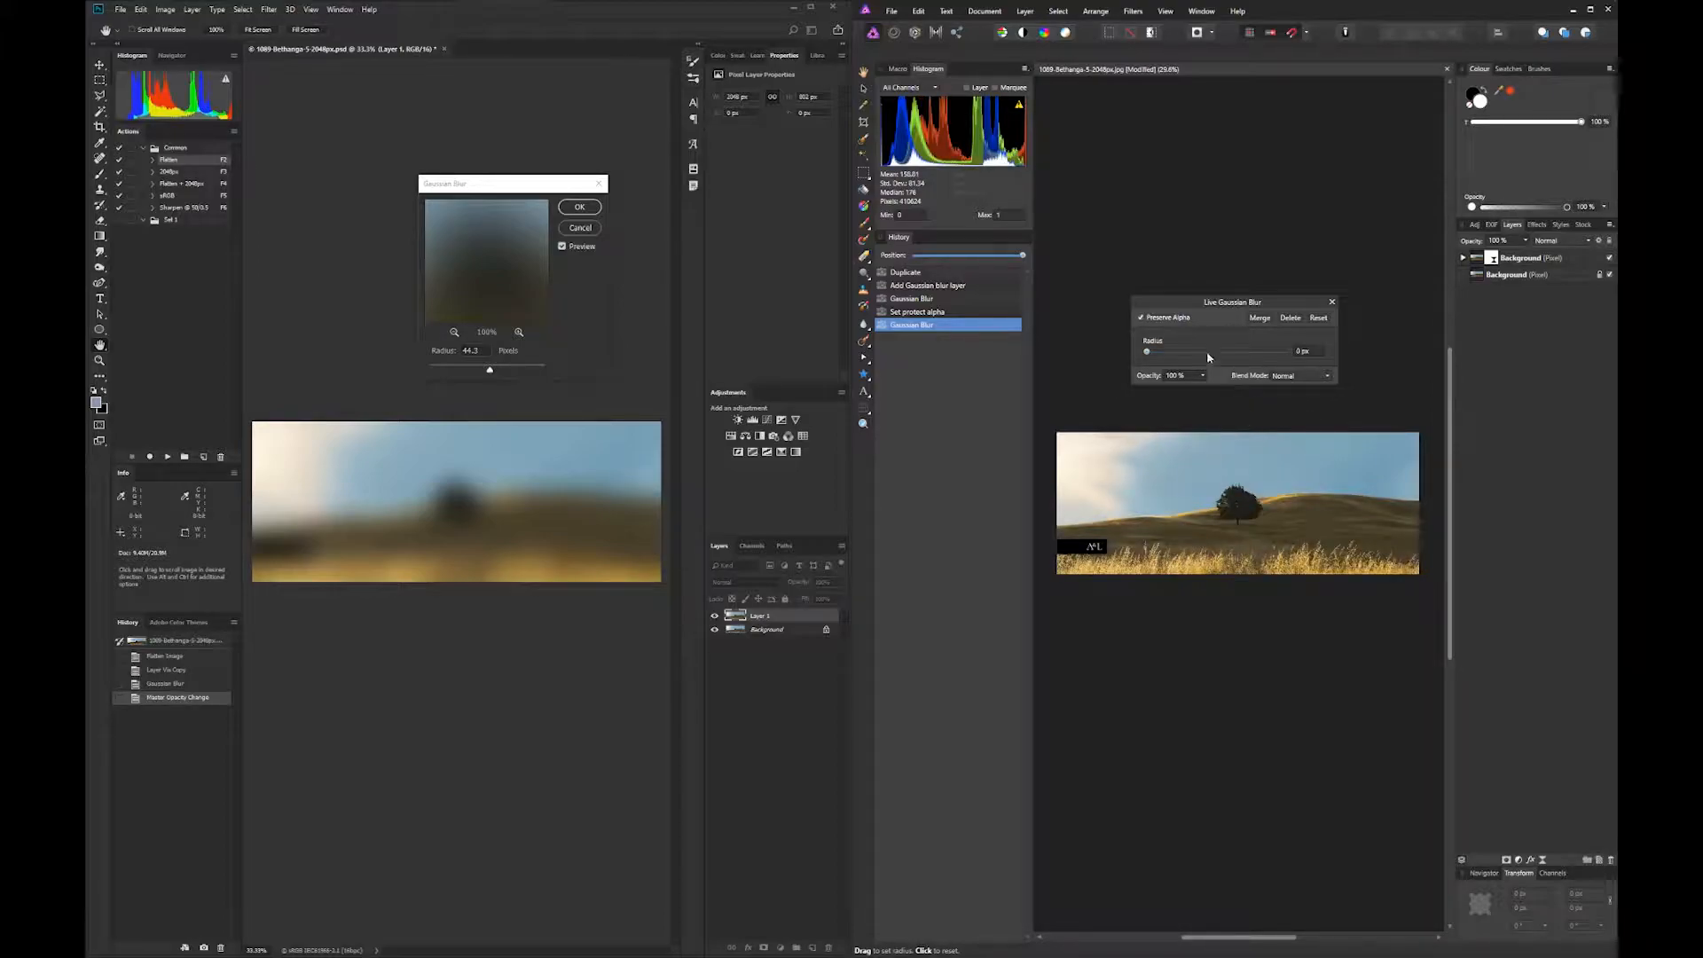
left_click_drag(1218, 356, 1228, 355)
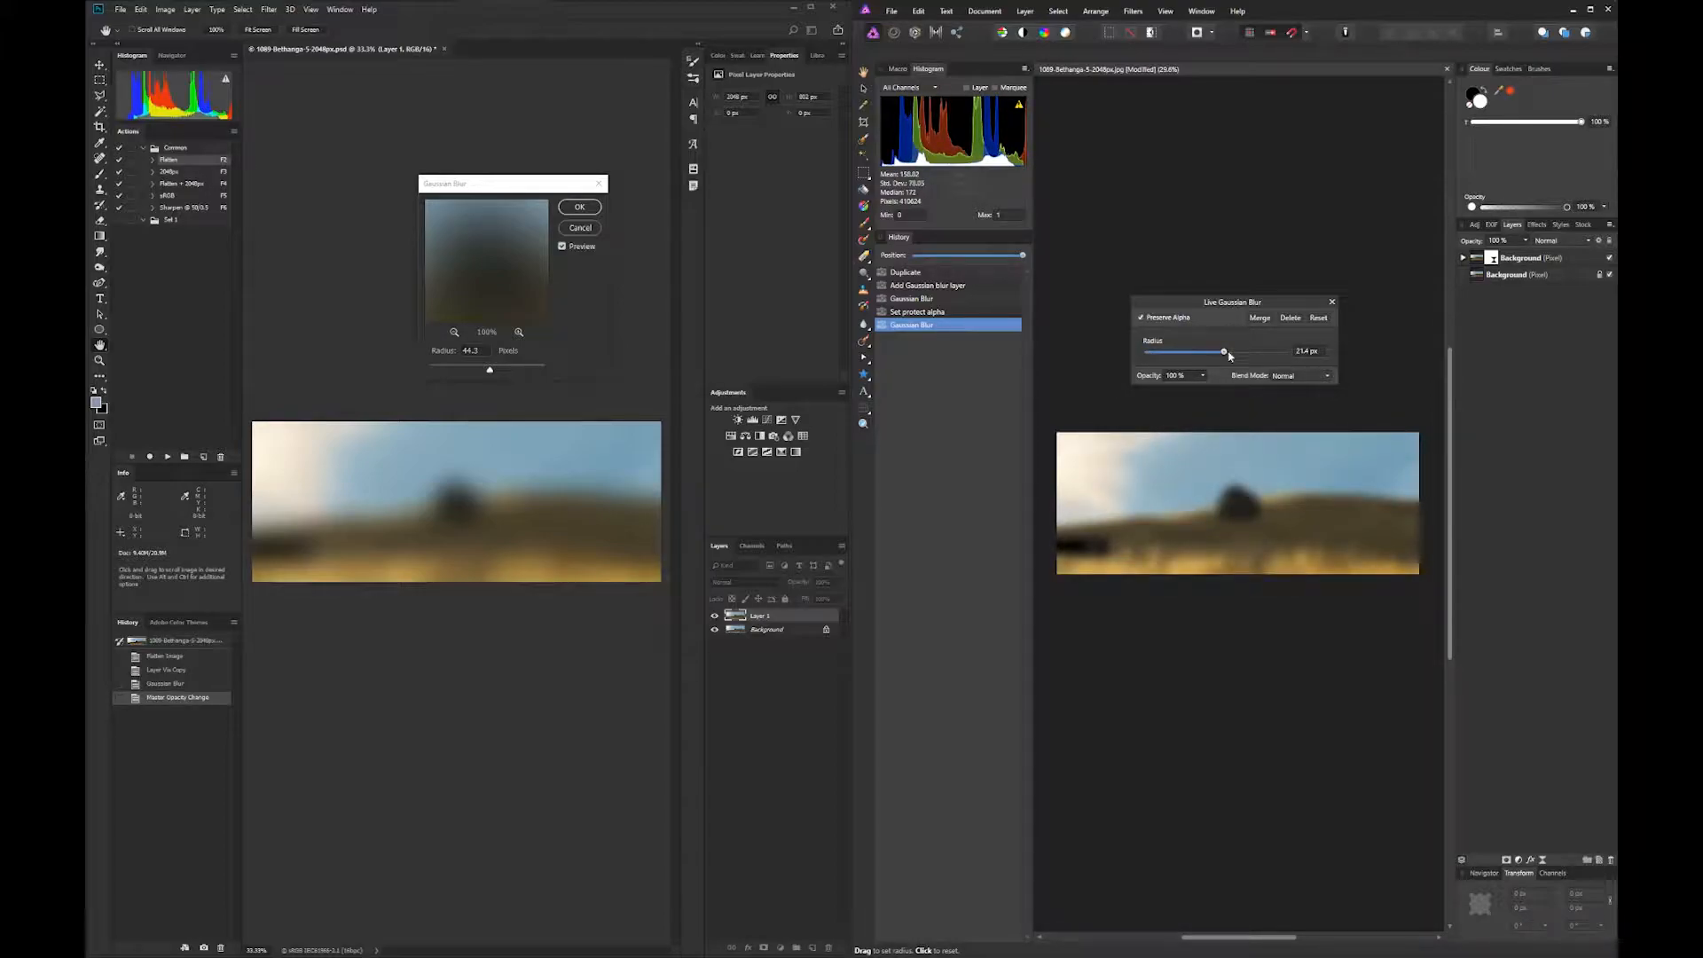
left_click(1332, 303)
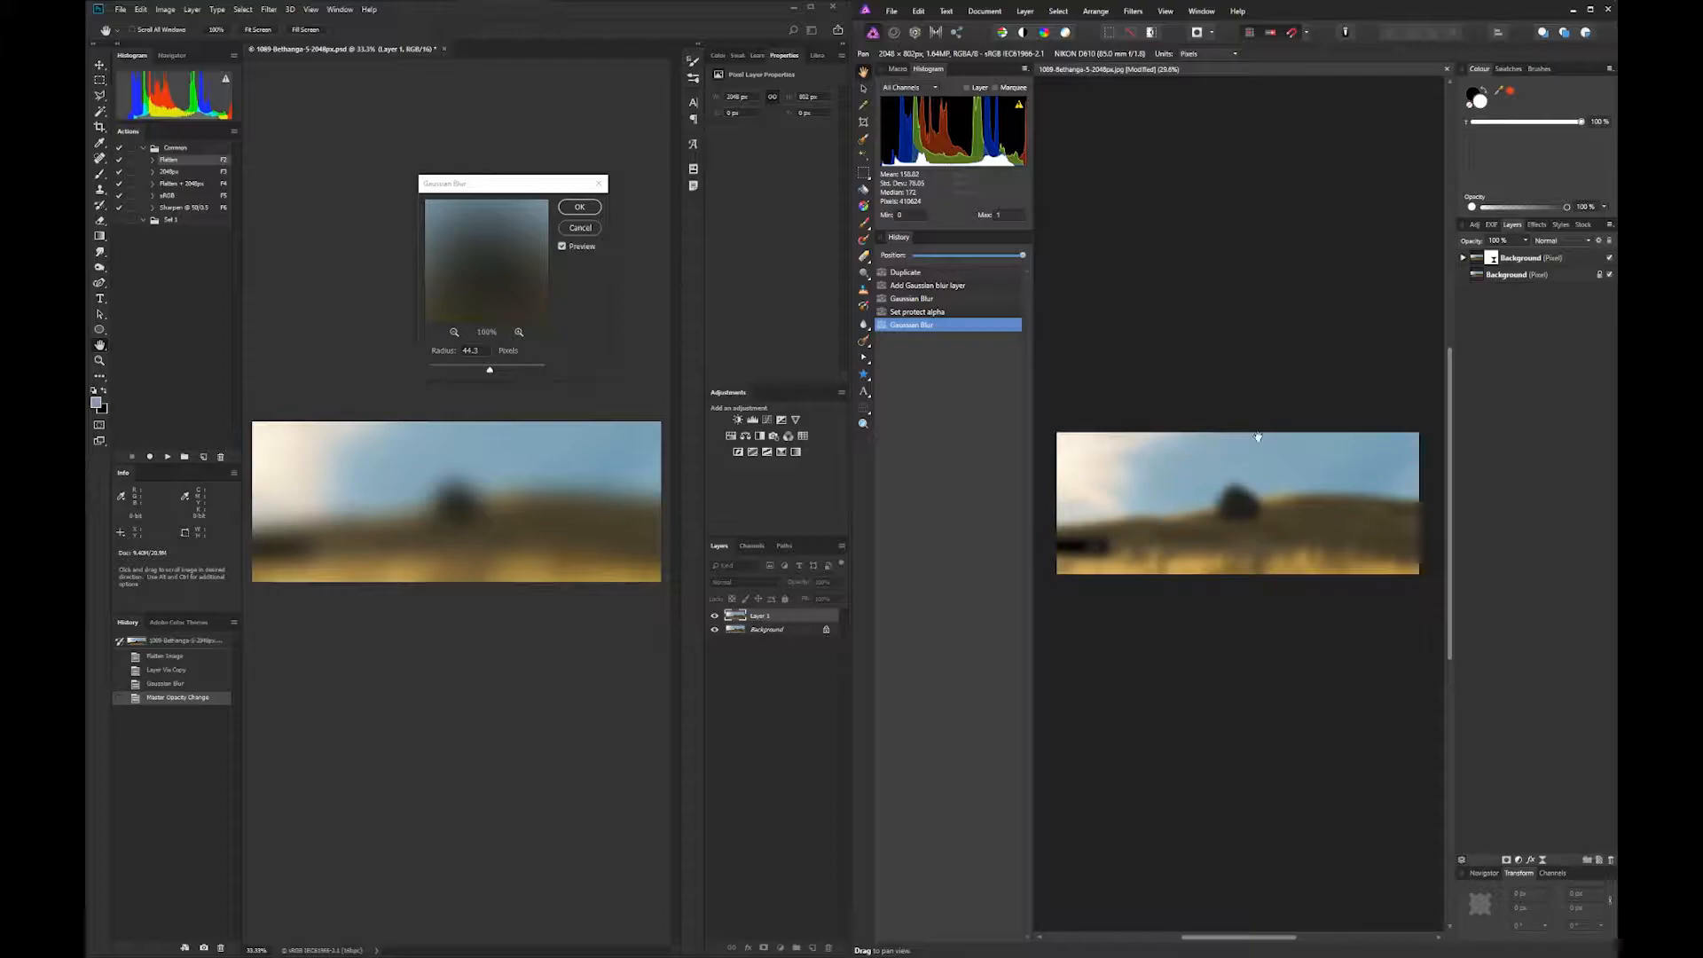
Step: Reopen the live Gaussian Blur nested under the duplicated Background layer and set its radius to 39 px
left_click(1462, 258)
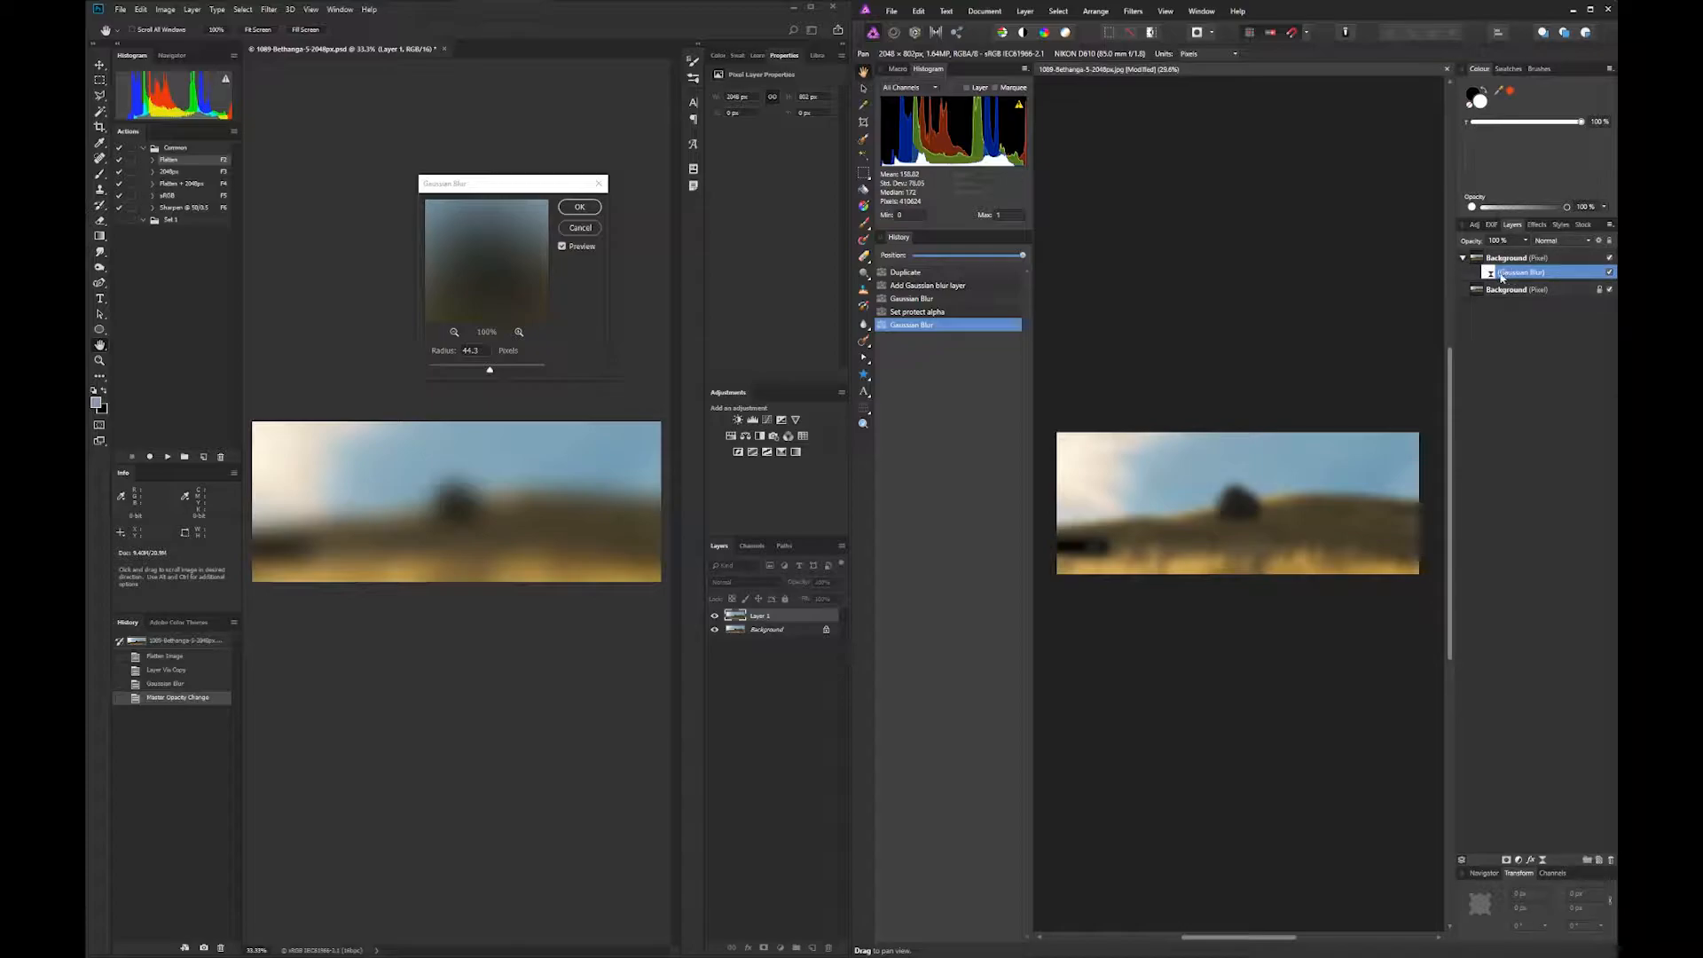
left_click(1491, 274)
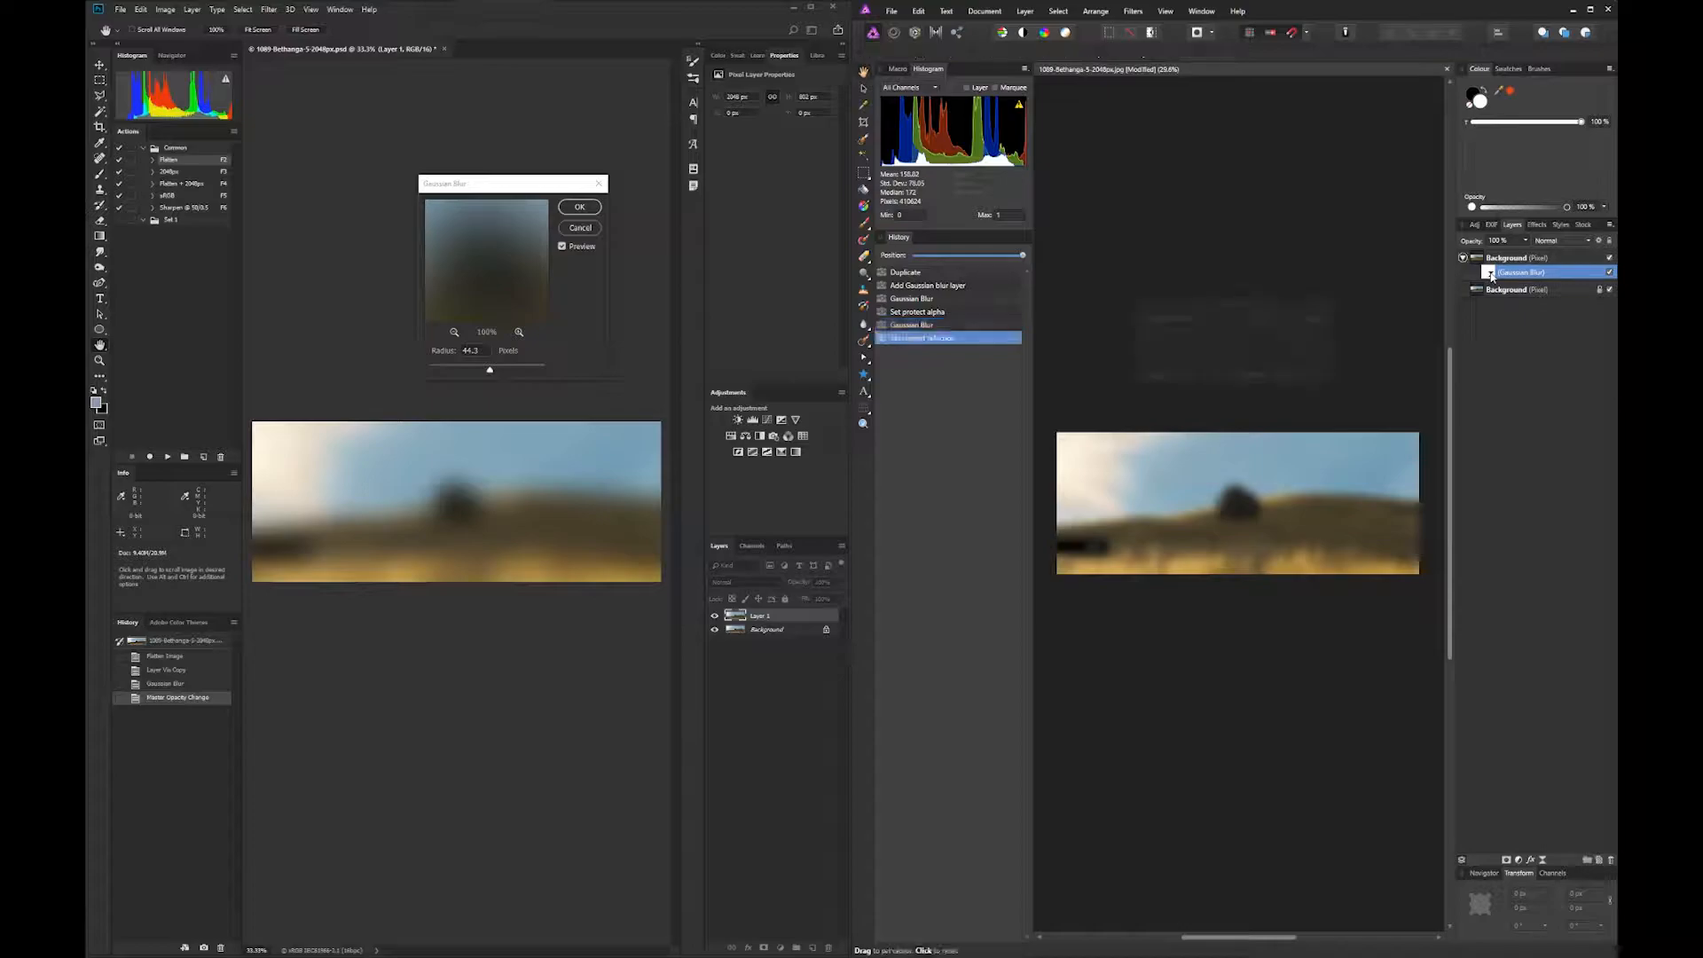
left_click_drag(1189, 352, 1253, 354)
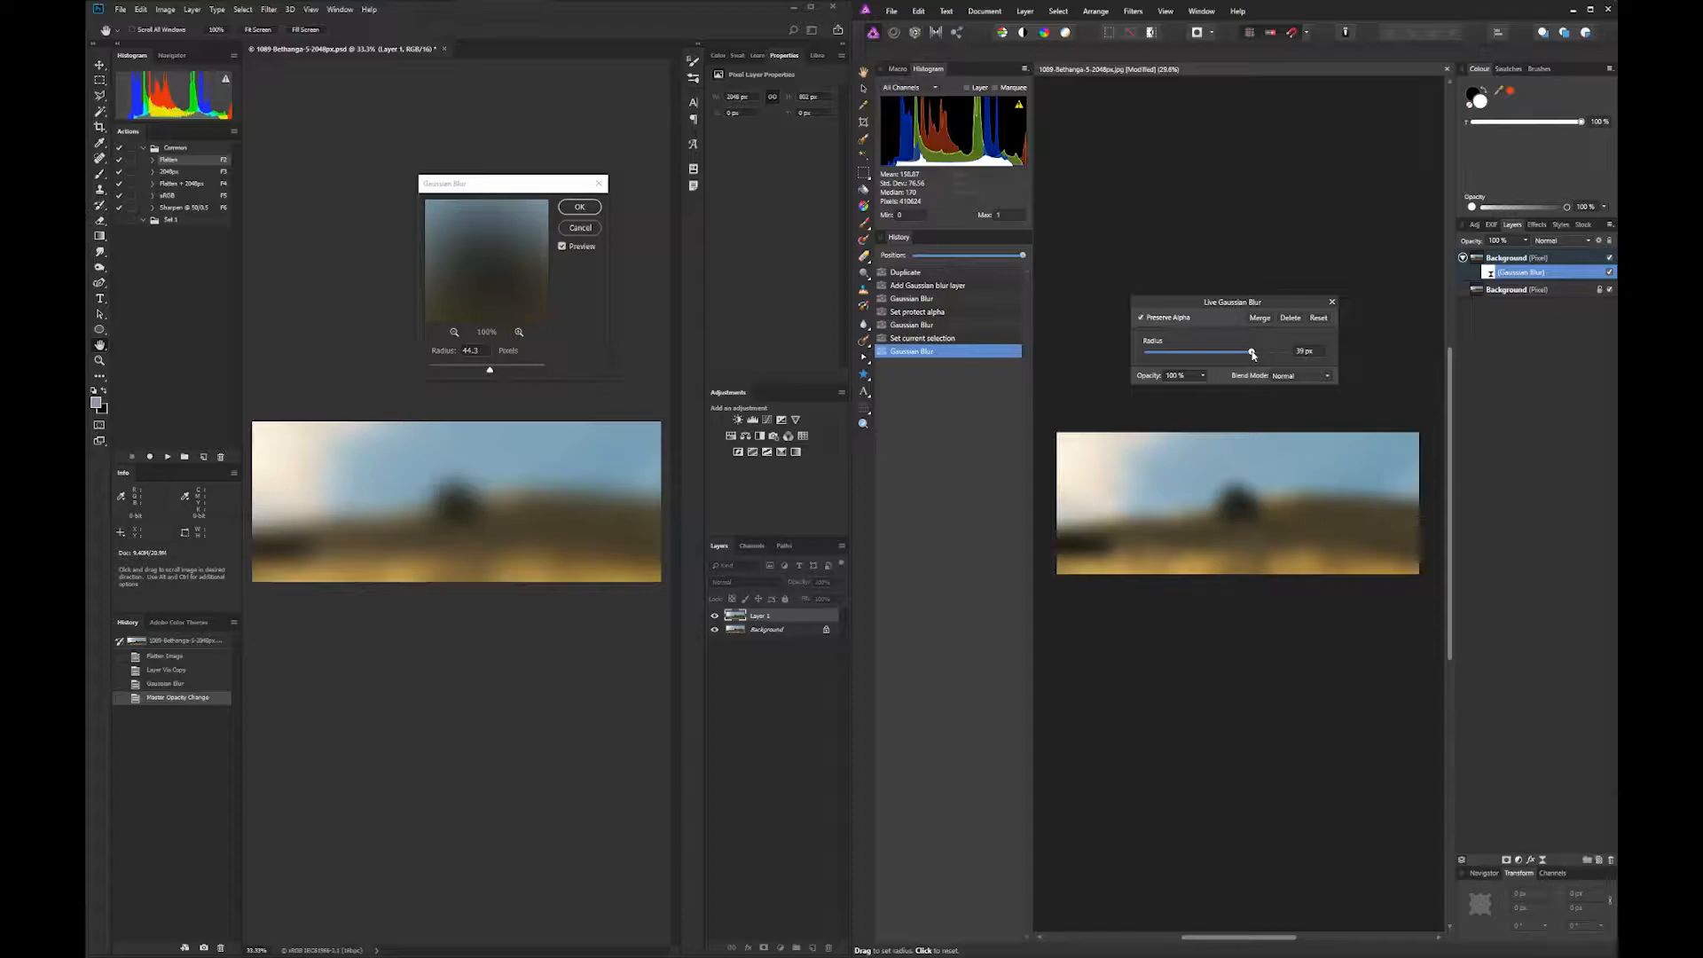
Step: Cancel the pending Gaussian Blur in Photoshop and replace the blurred Layer 1 with a fresh duplicate of Background
left_click(588, 233)
left_click(580, 232)
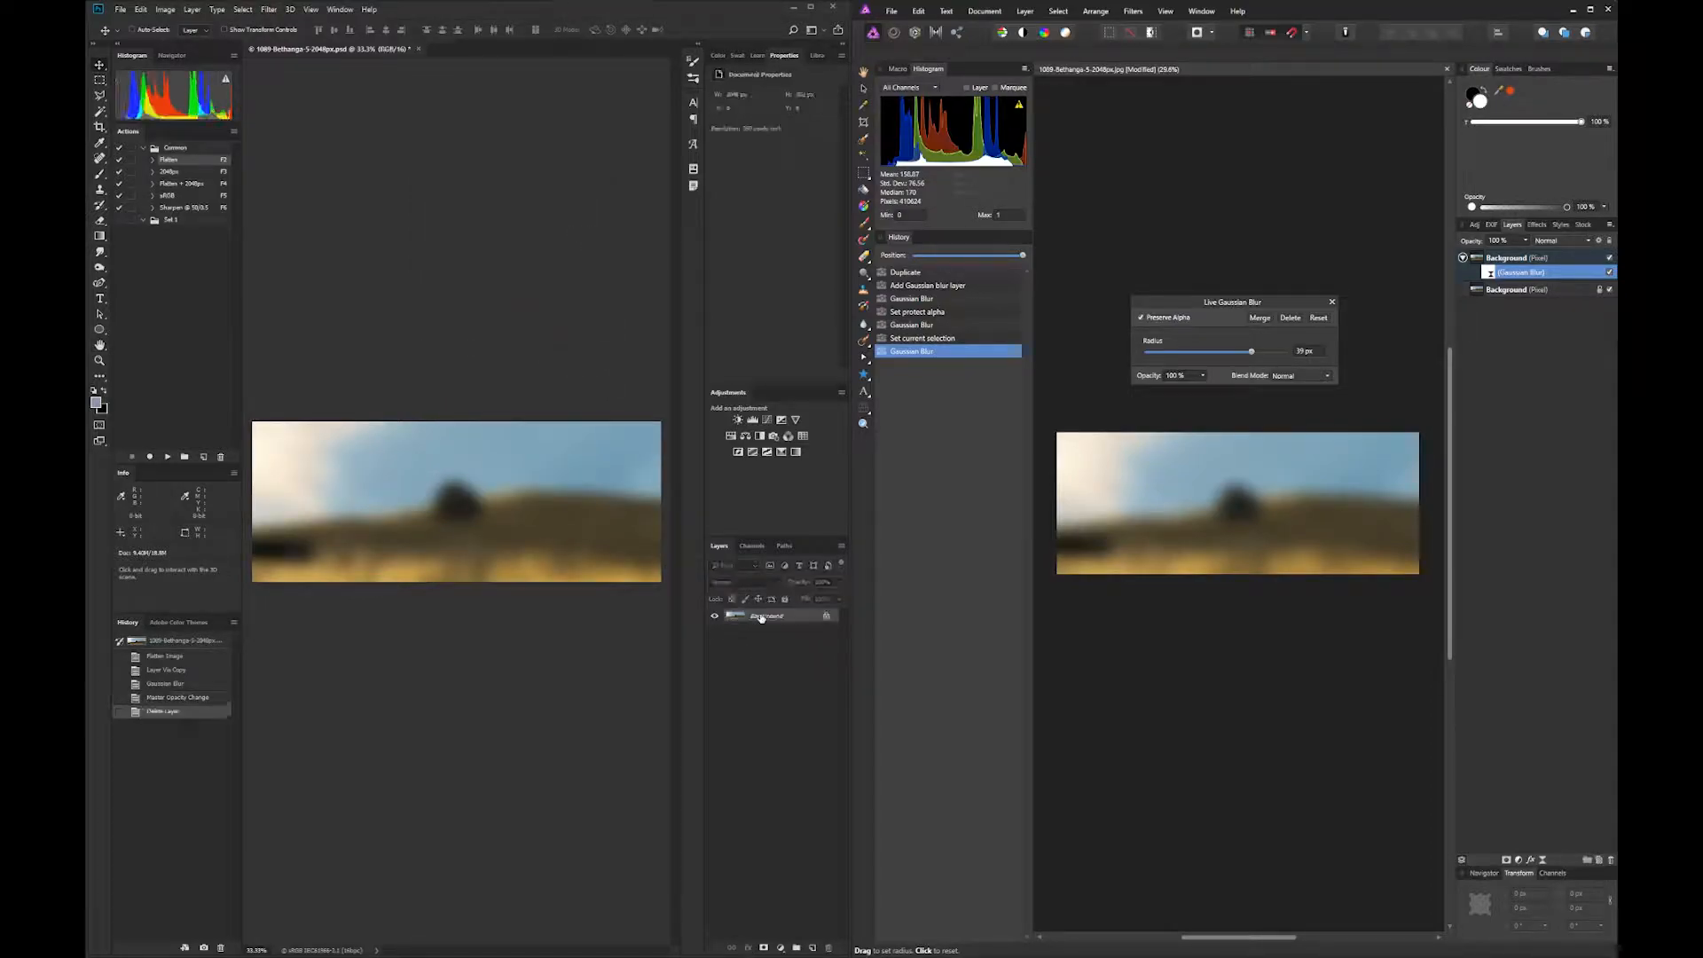
key("Delete")
key("ctrl+j")
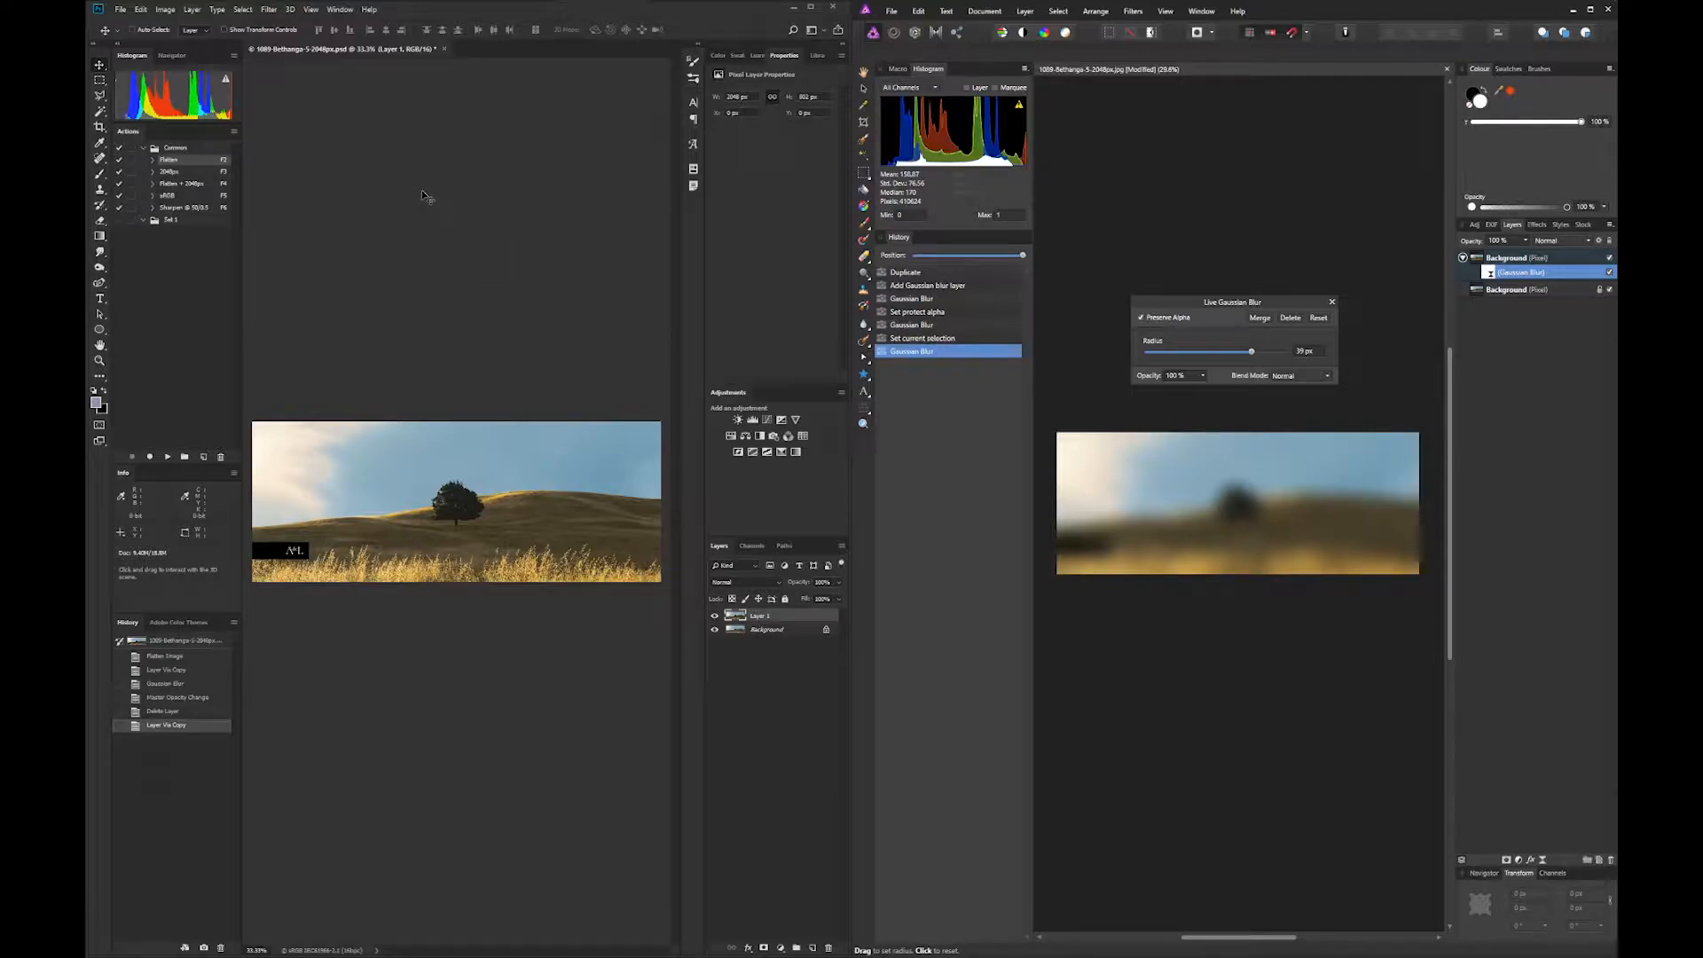
Step: Convert the duplicated Layer 1 to a smart object and apply Gaussian Blur to it with the preset radius
right_click(780, 618)
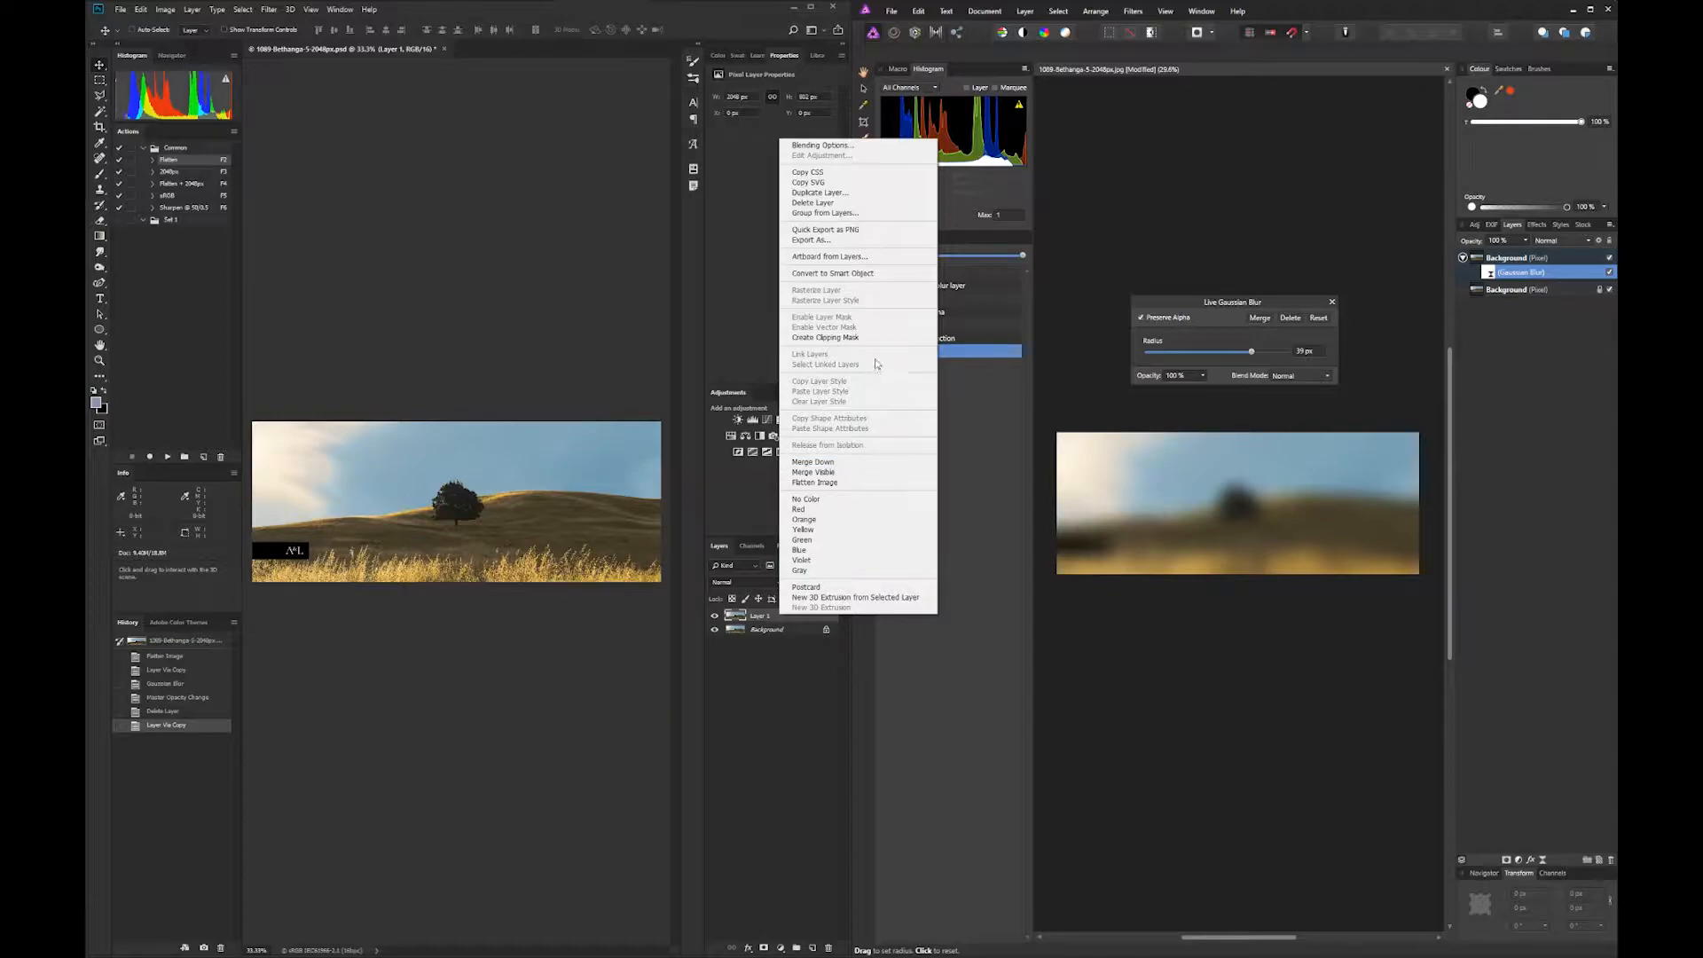
left_click(896, 276)
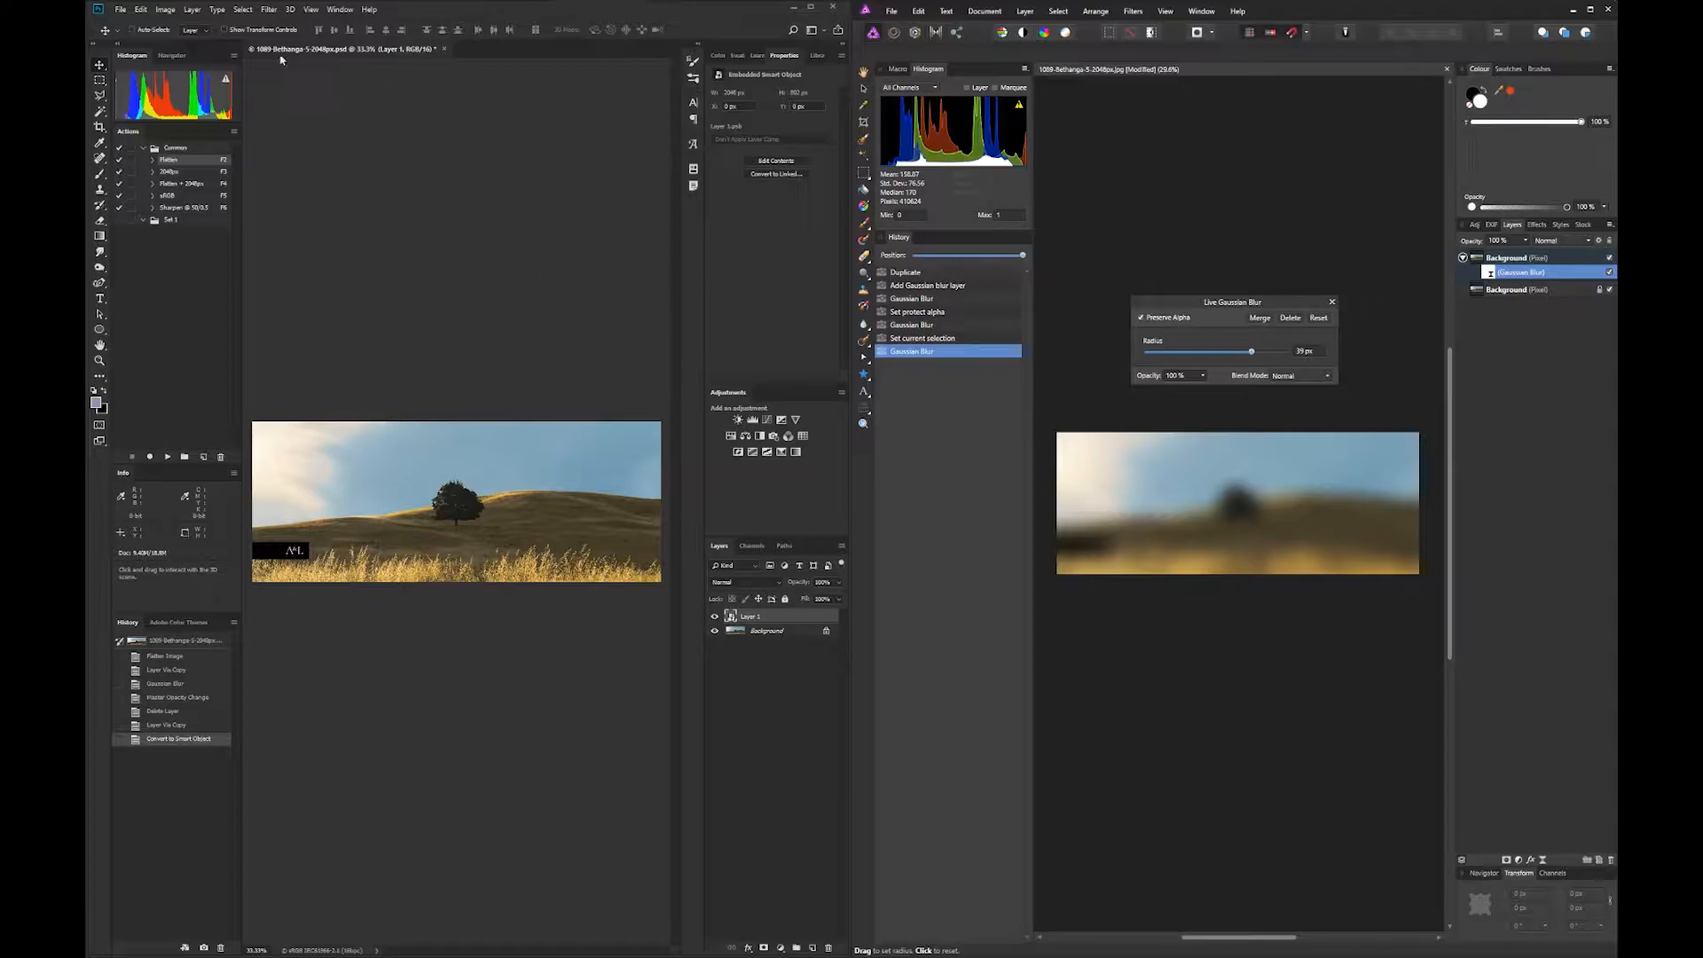
left_click(270, 10)
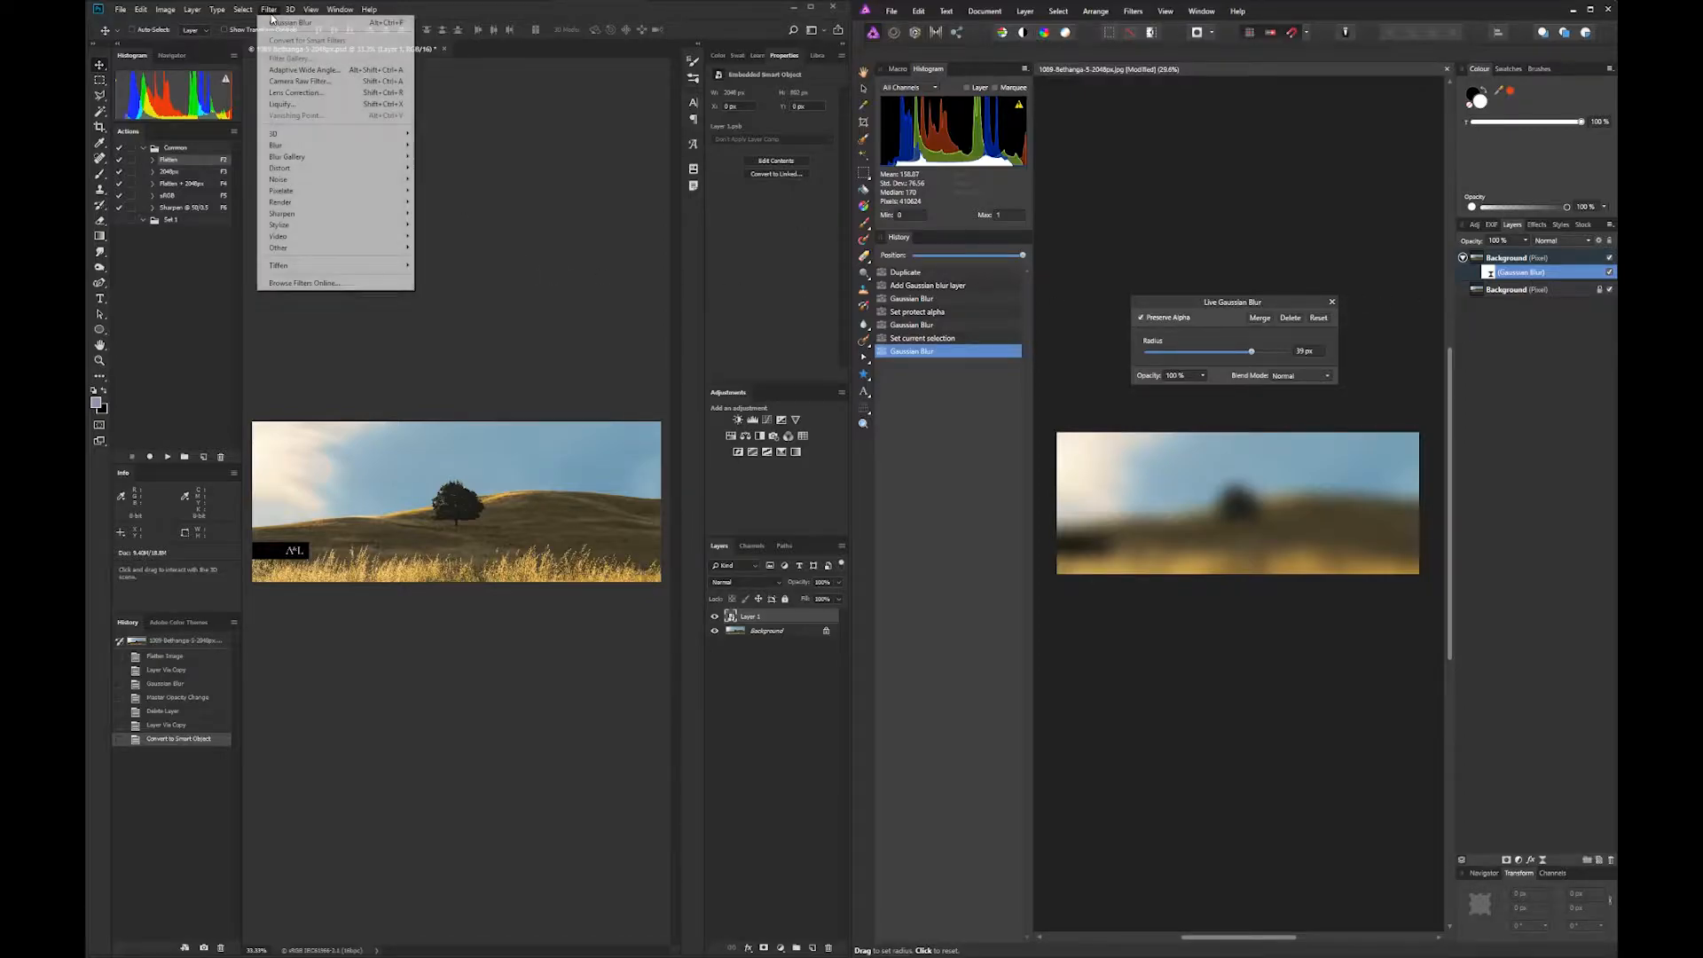
mouse_move(381, 145)
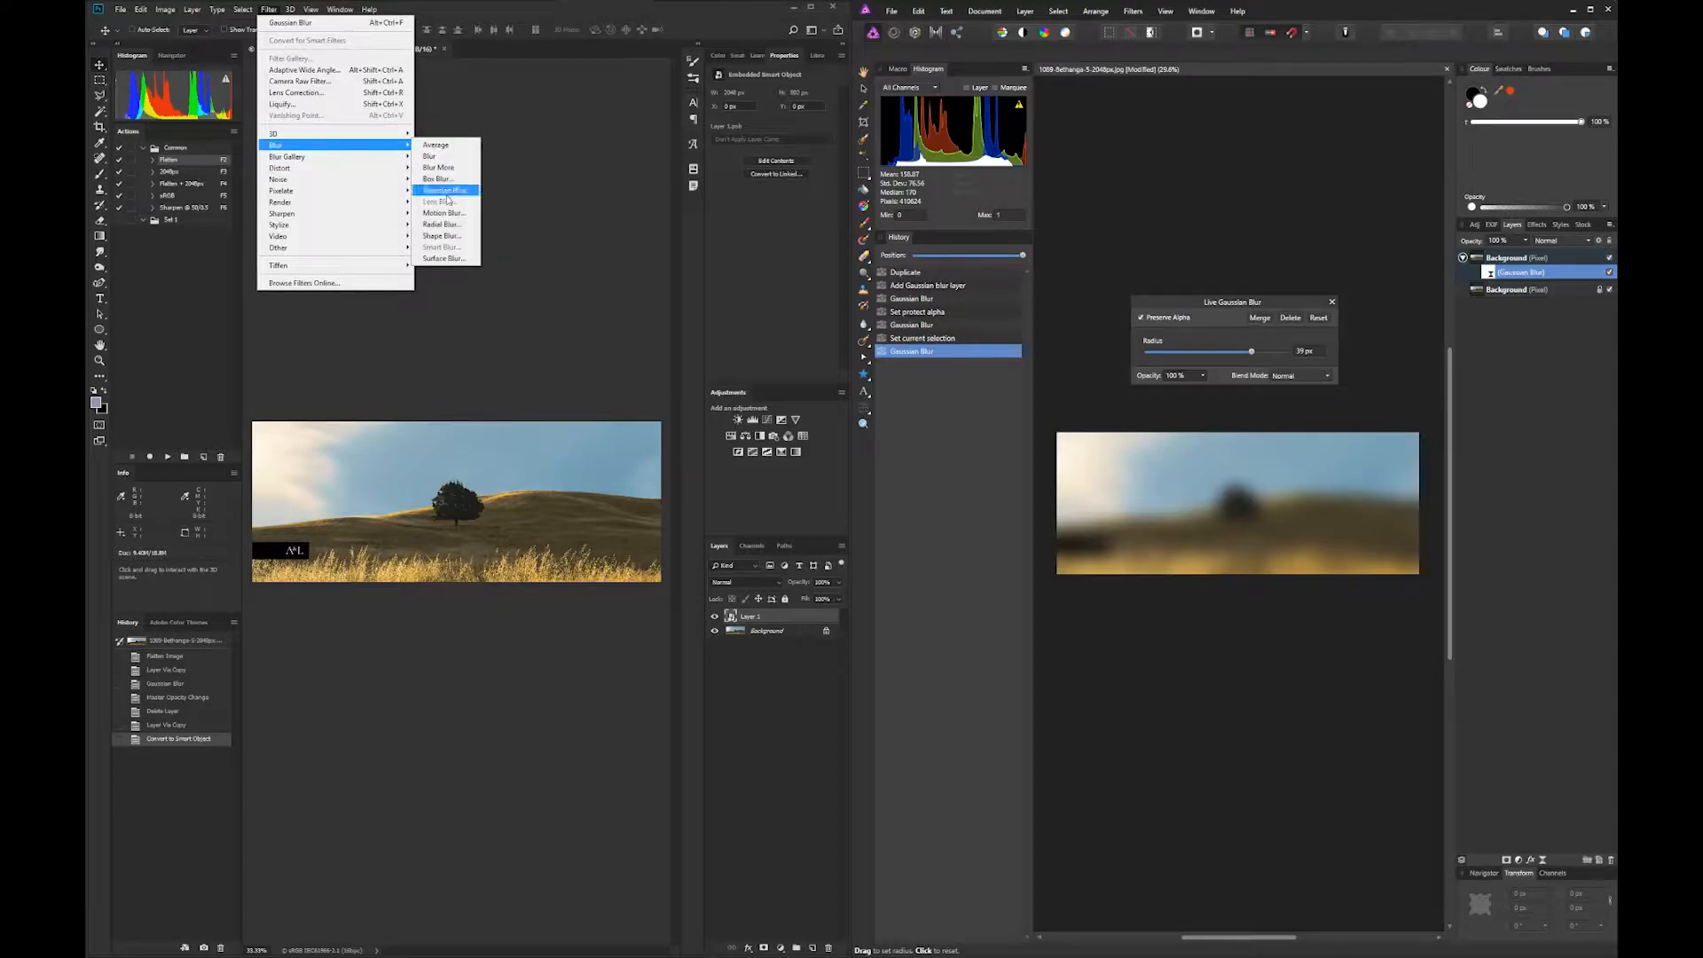
left_click(448, 190)
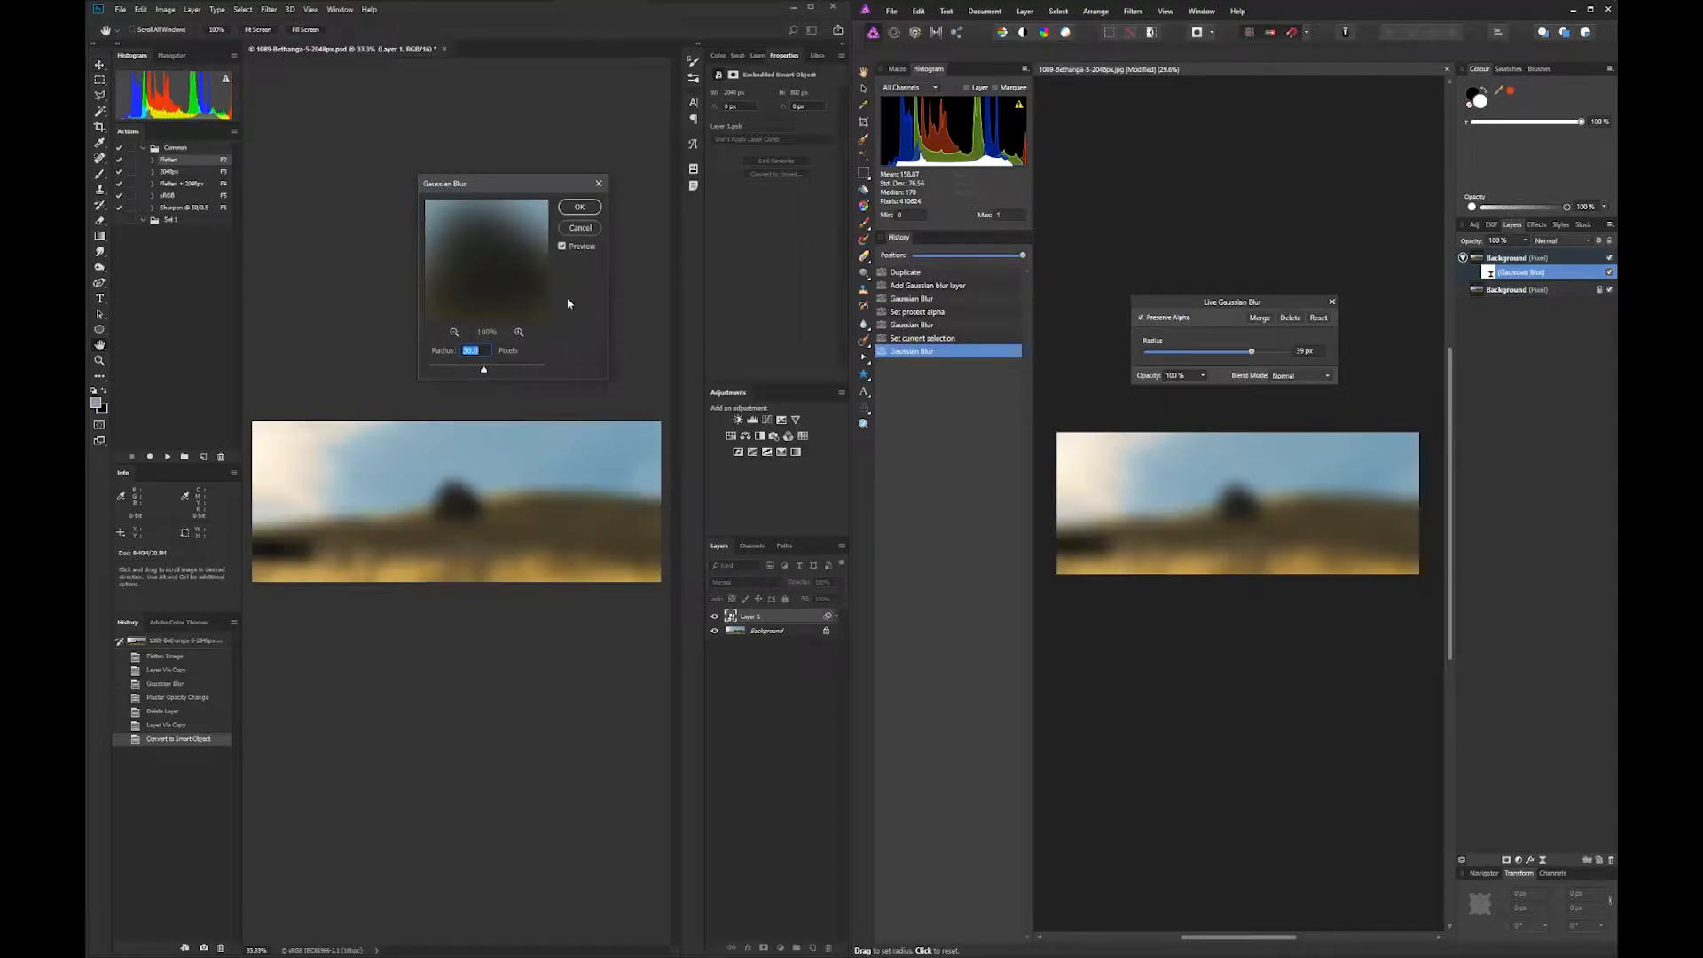
left_click(572, 208)
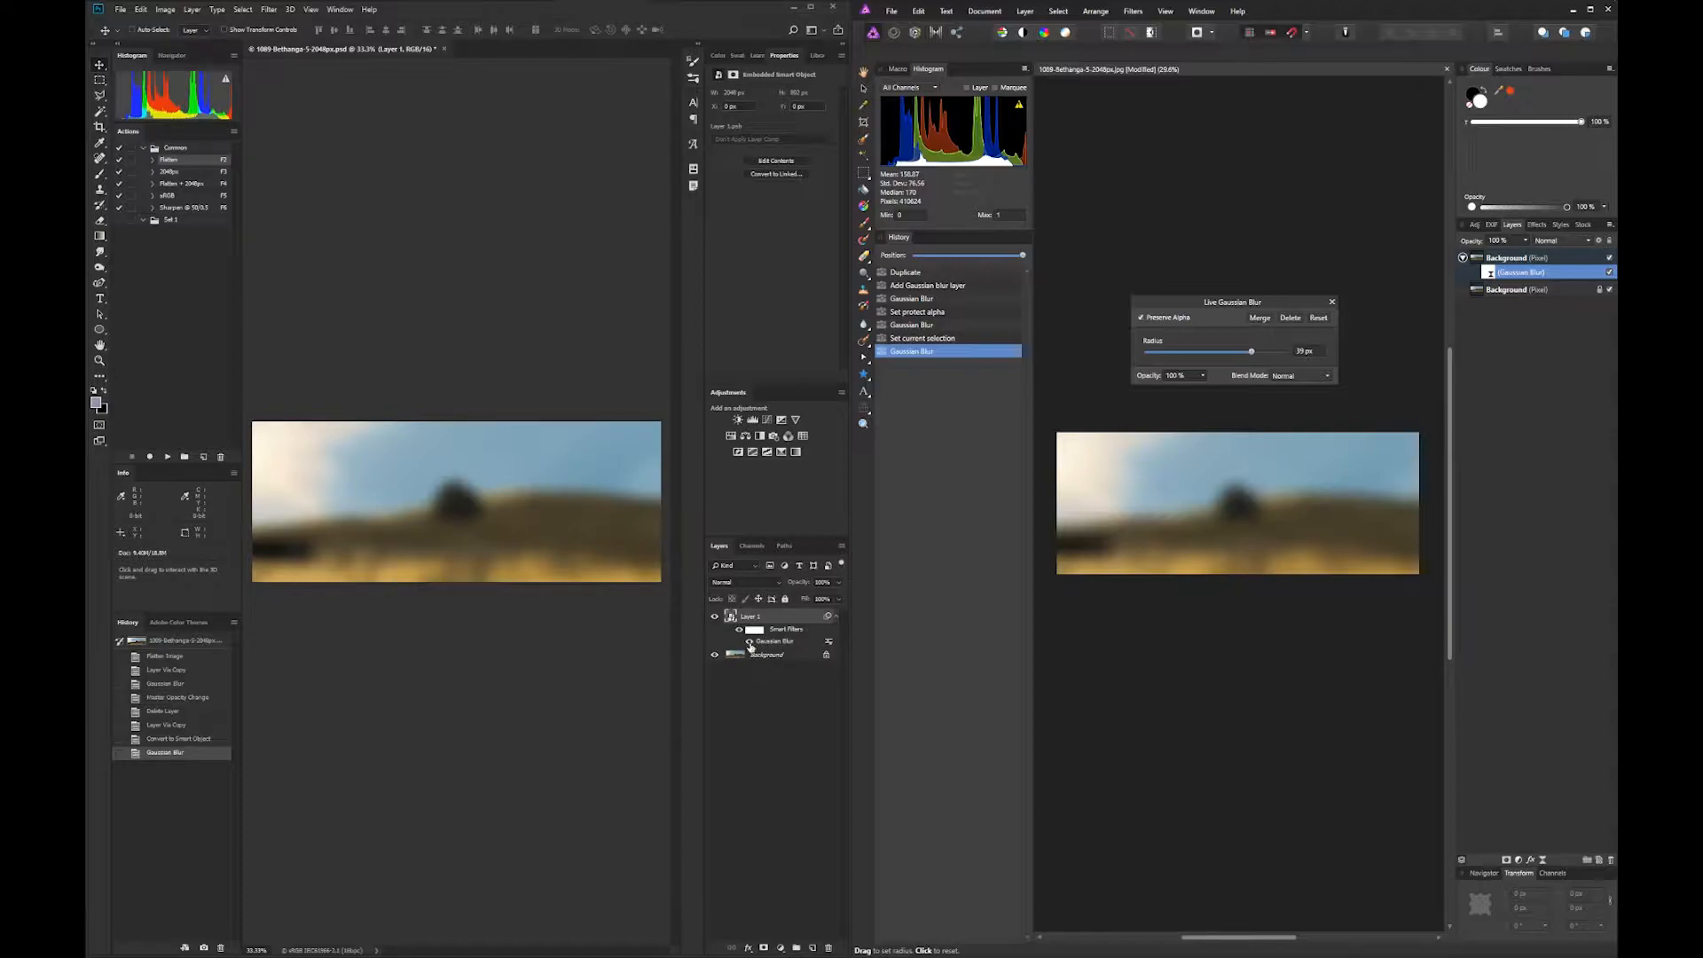
Step: Compare Layer 1 with and without its Gaussian Blur smart filter by toggling the filter's visibility, leaving it on
left_click(749, 641)
left_click(749, 642)
left_click(749, 641)
left_click(750, 641)
Step: Increase the radius of Layer 1's Gaussian Blur smart filter, then close the live Gaussian Blur settings in Affinity Photo
double_click(765, 642)
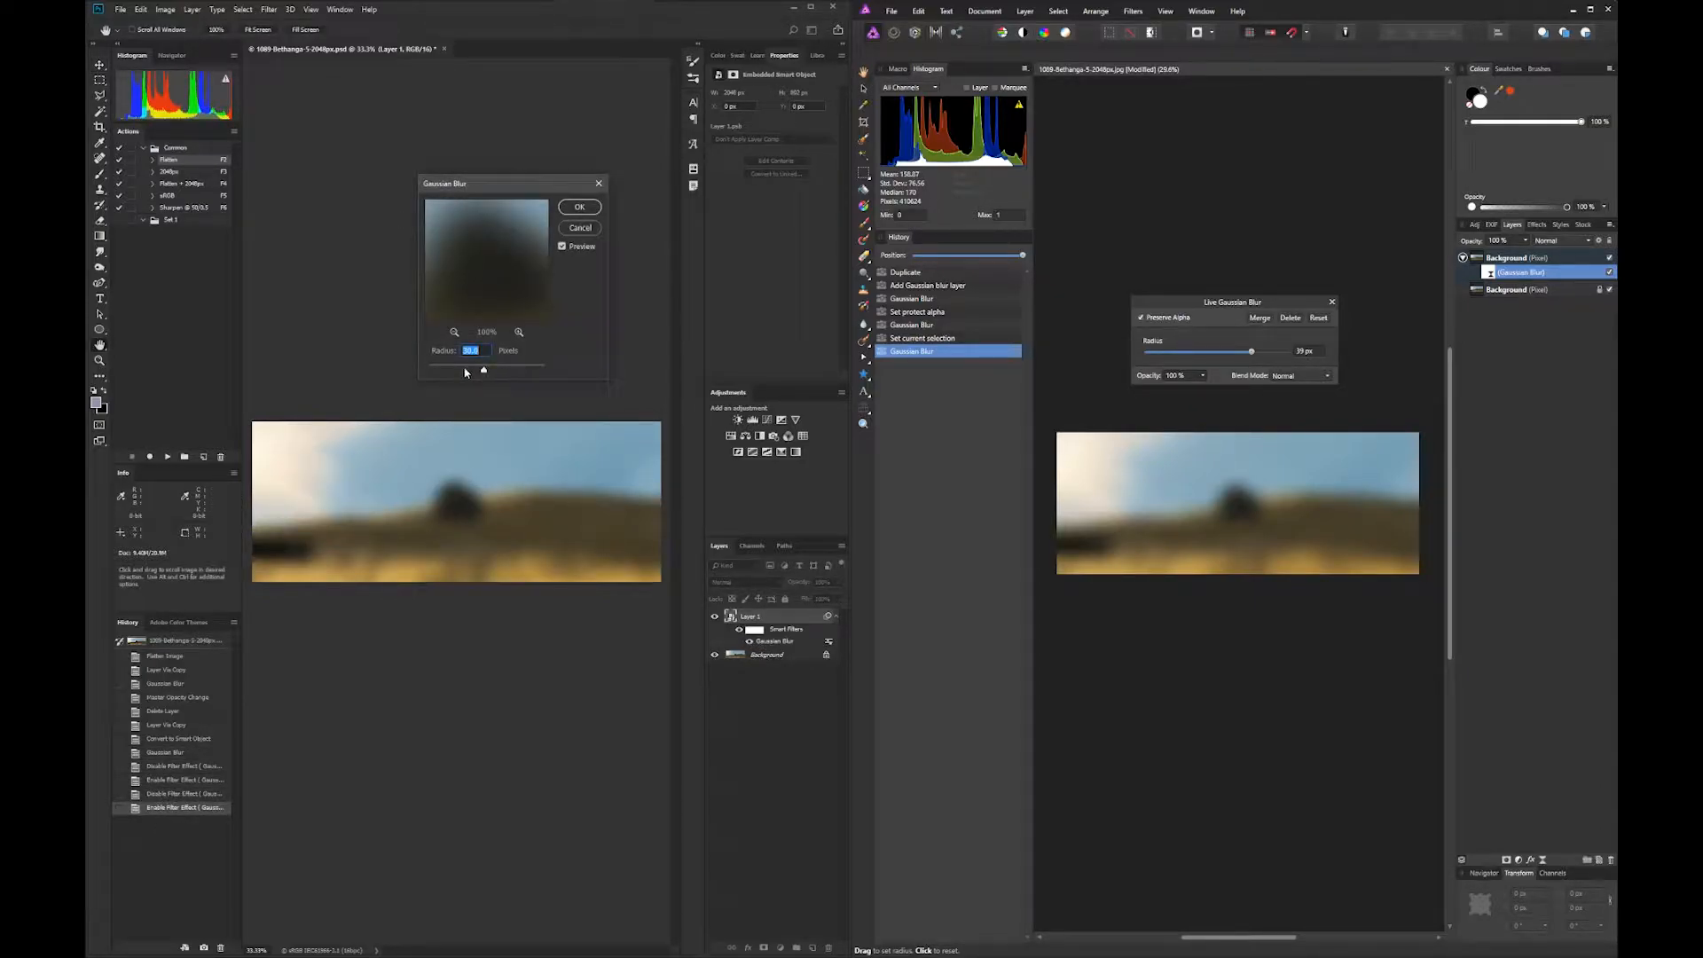
mouse_move(484, 374)
left_mouse_down()
mouse_move(507, 377)
mouse_move(490, 371)
left_mouse_up()
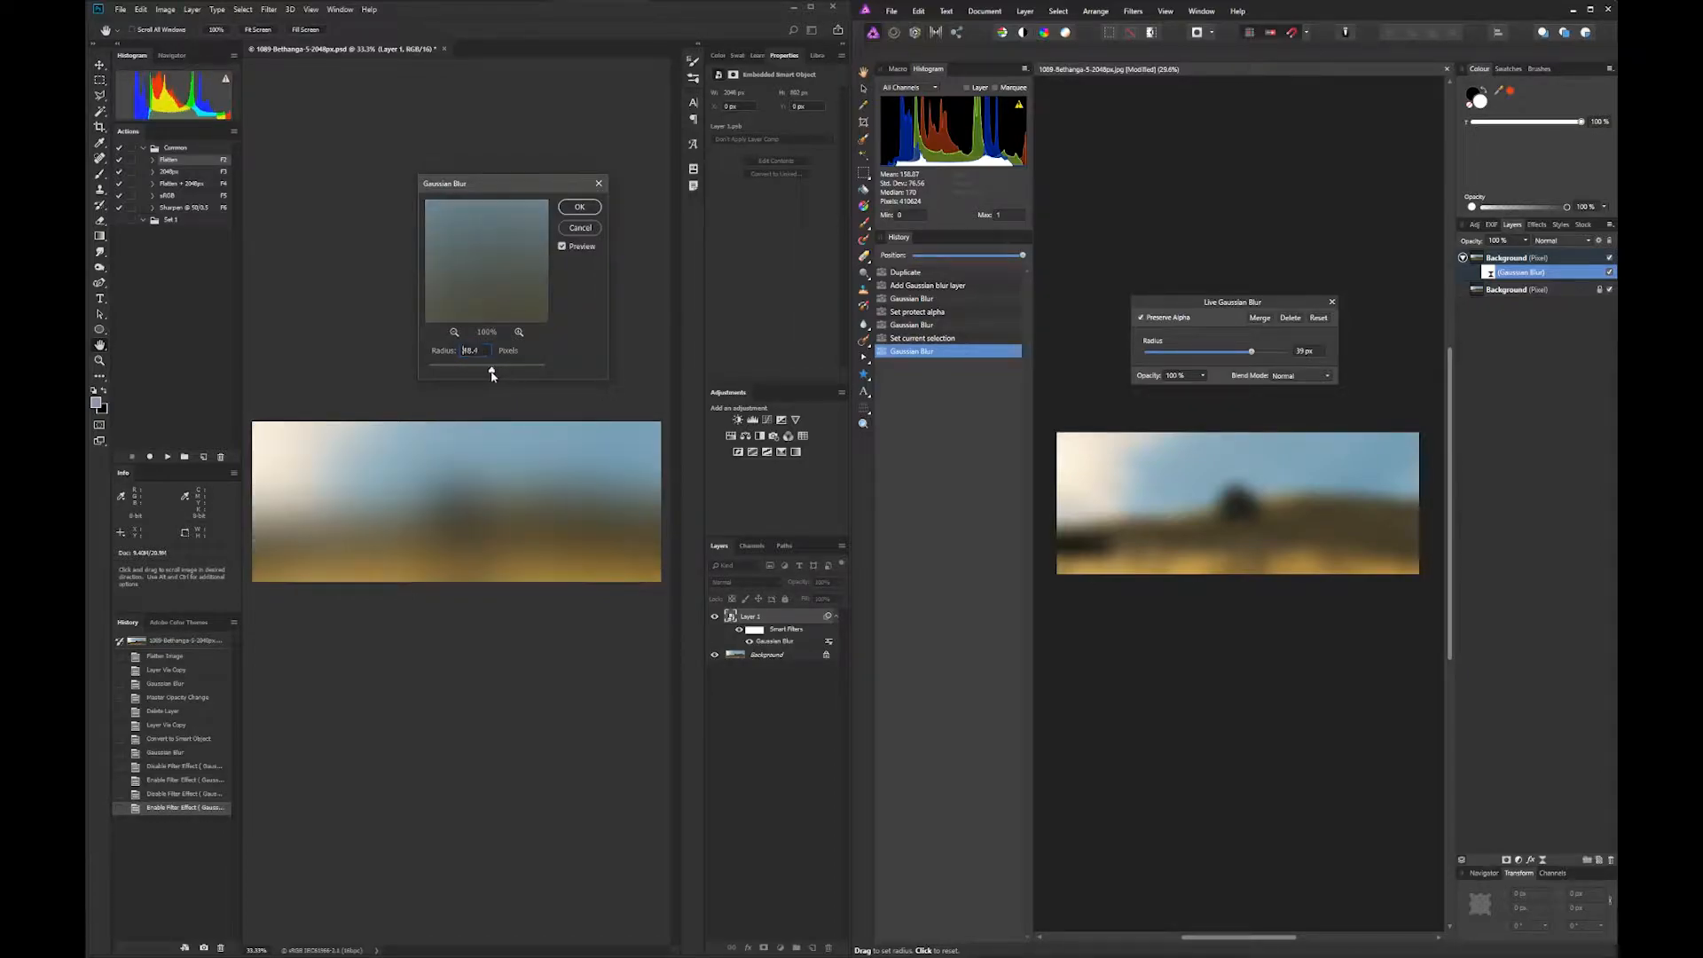
left_click(581, 208)
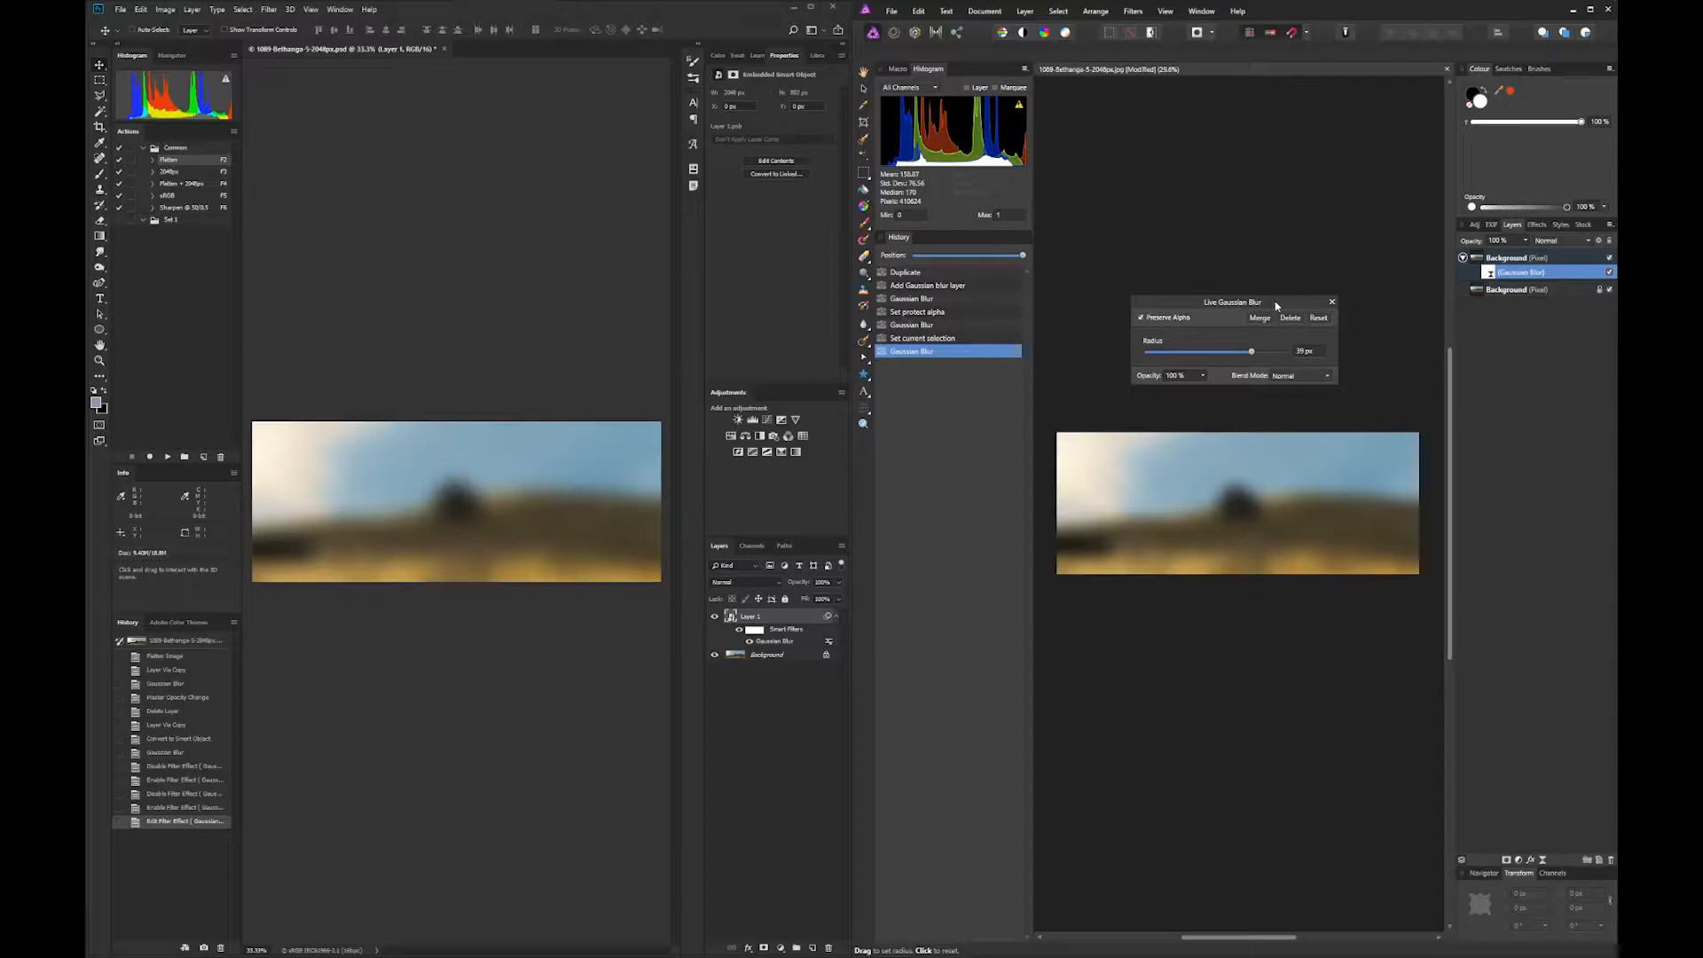
left_click(1332, 303)
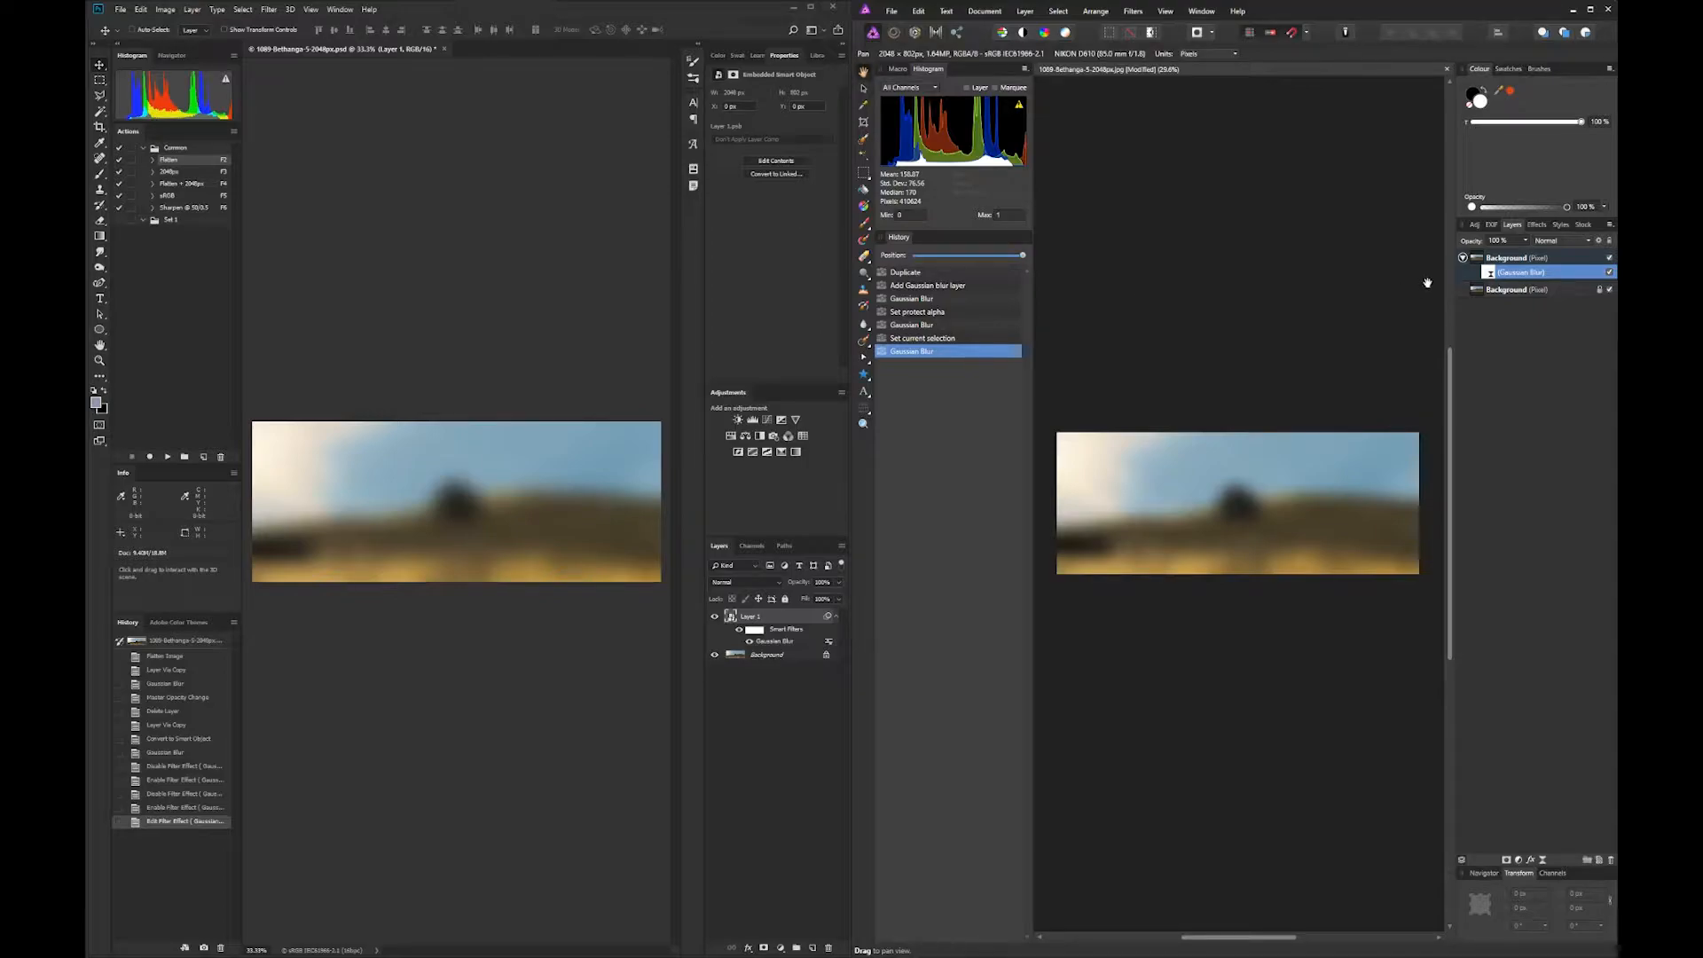
Step: Delete the Background copy that carries the nested live Gaussian Blur in Affinity Photo, and duplicate the remaining Background layer
left_click(1463, 259)
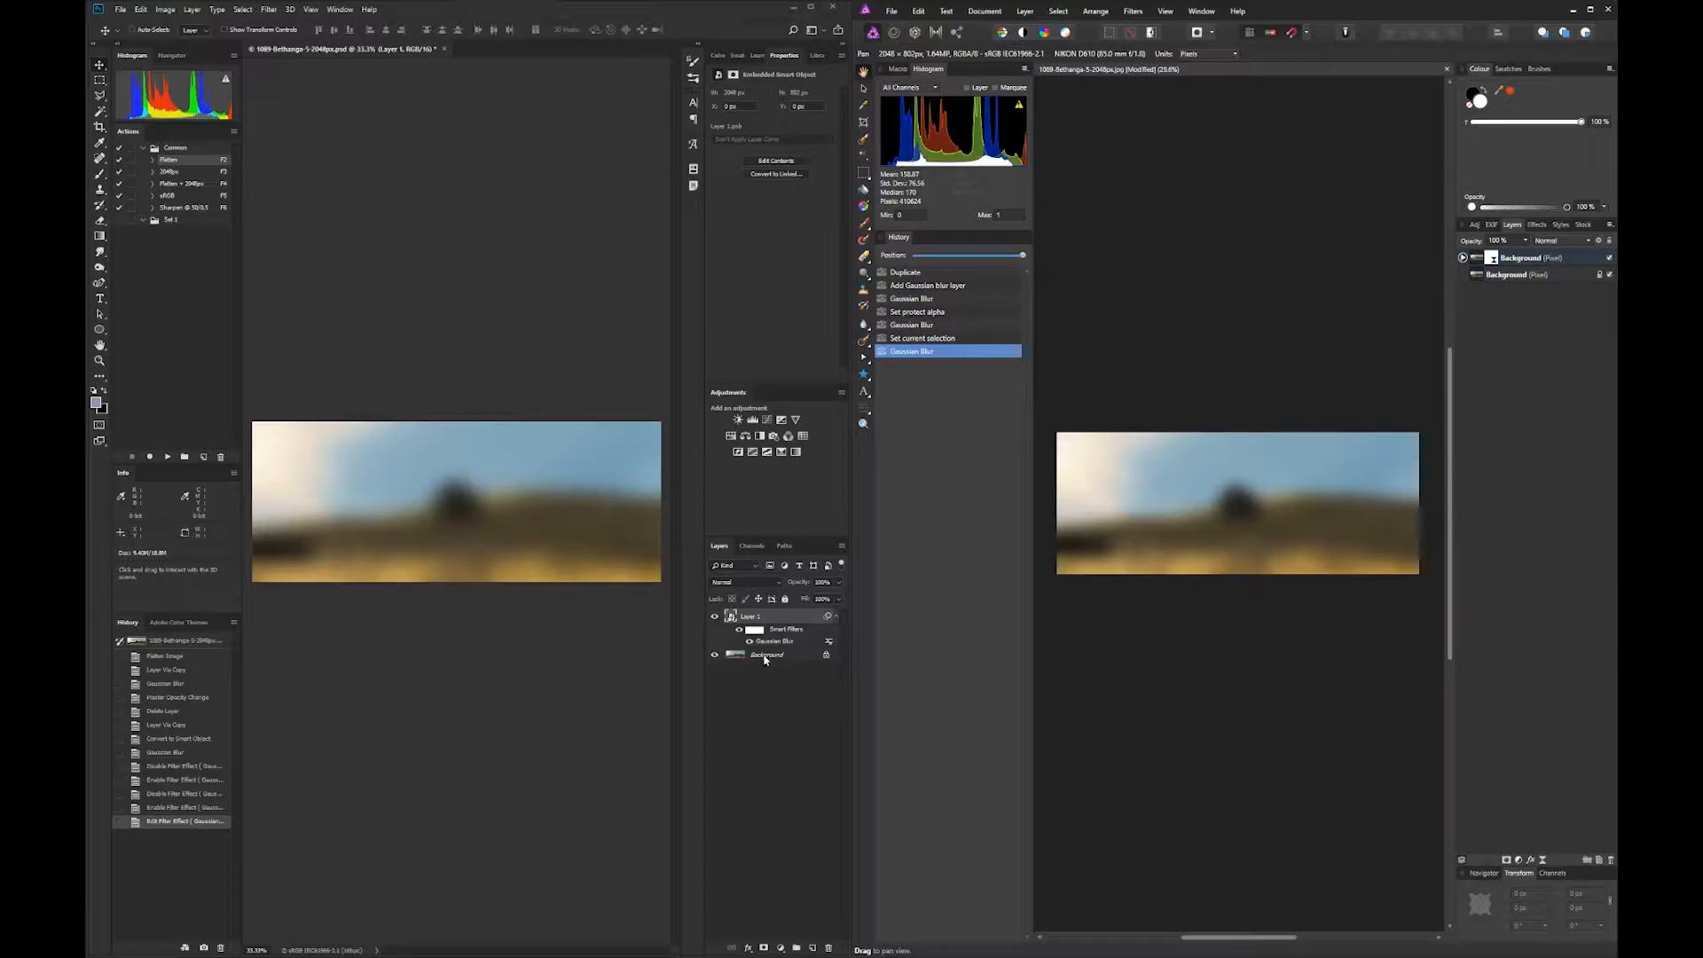
left_click(1462, 258)
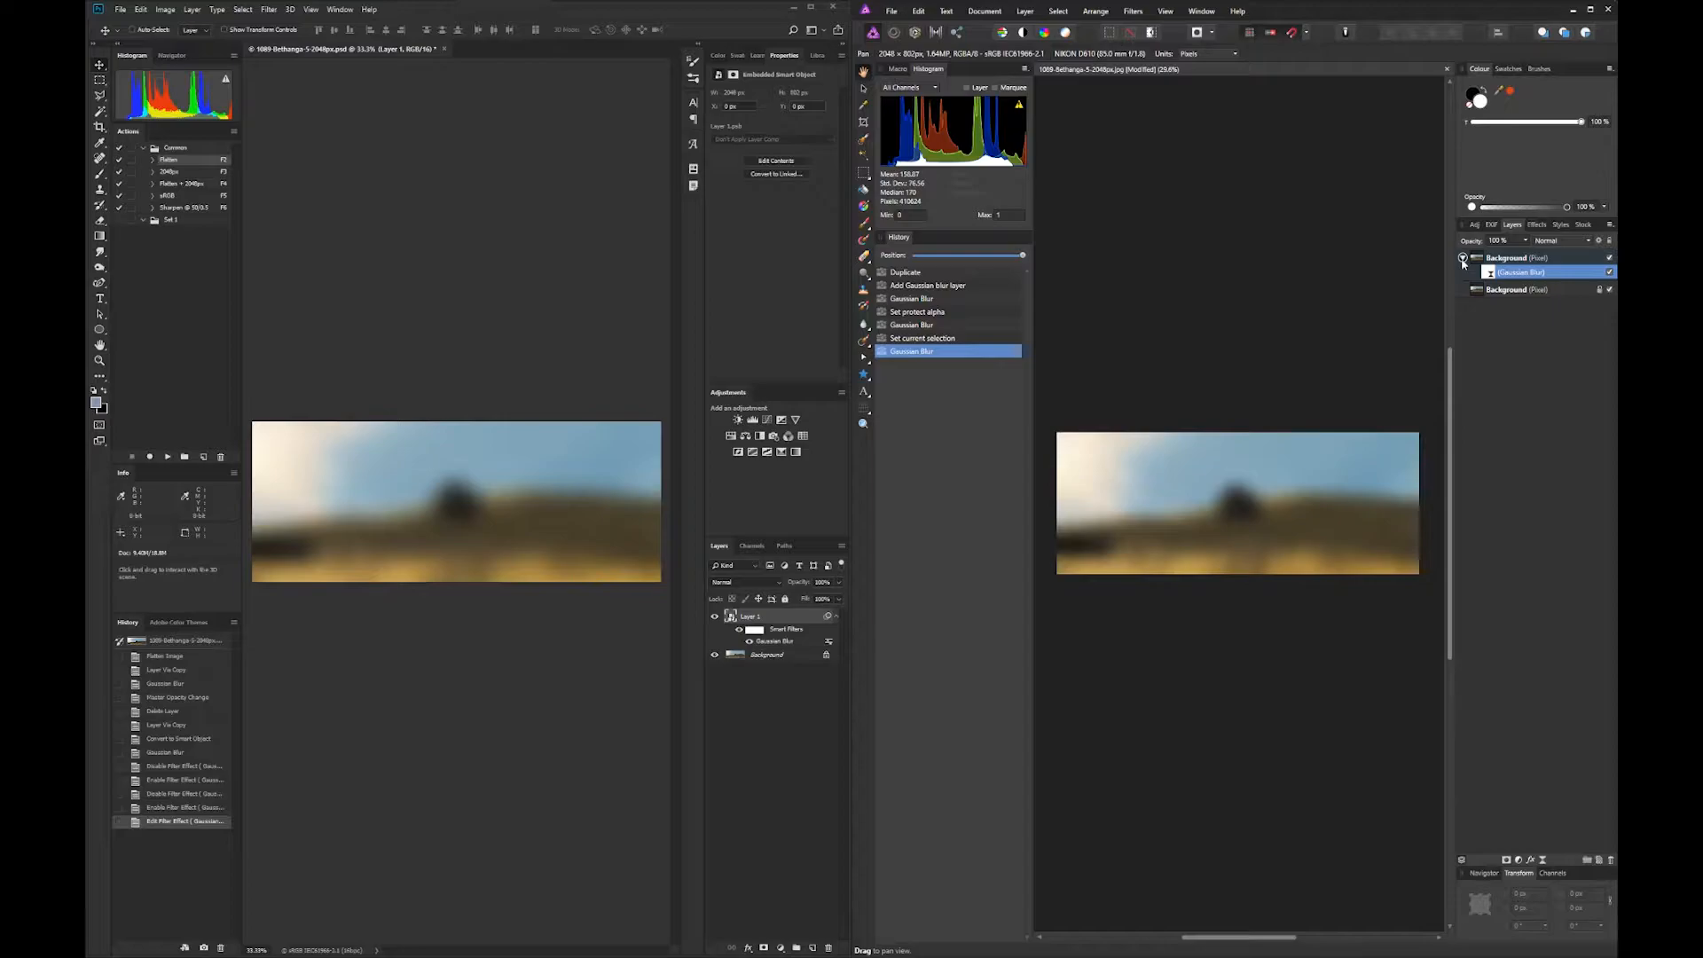
left_click(1462, 258)
left_click(1462, 258)
left_click(1539, 263)
key("Delete")
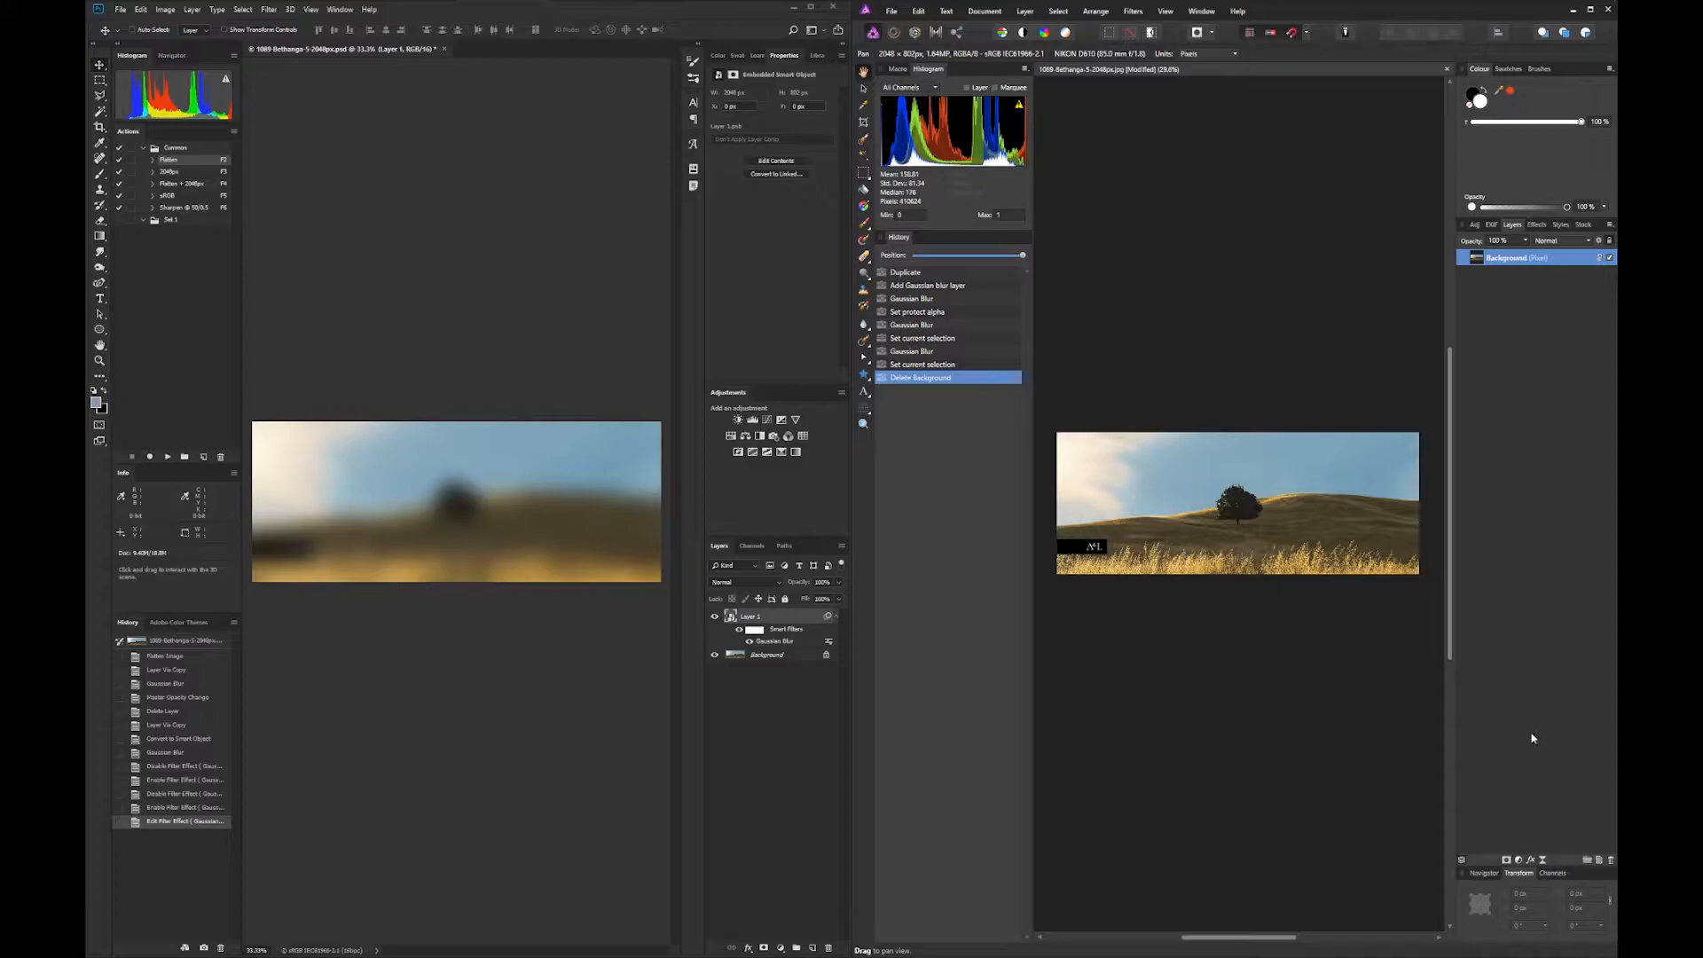
key("ctrl+j")
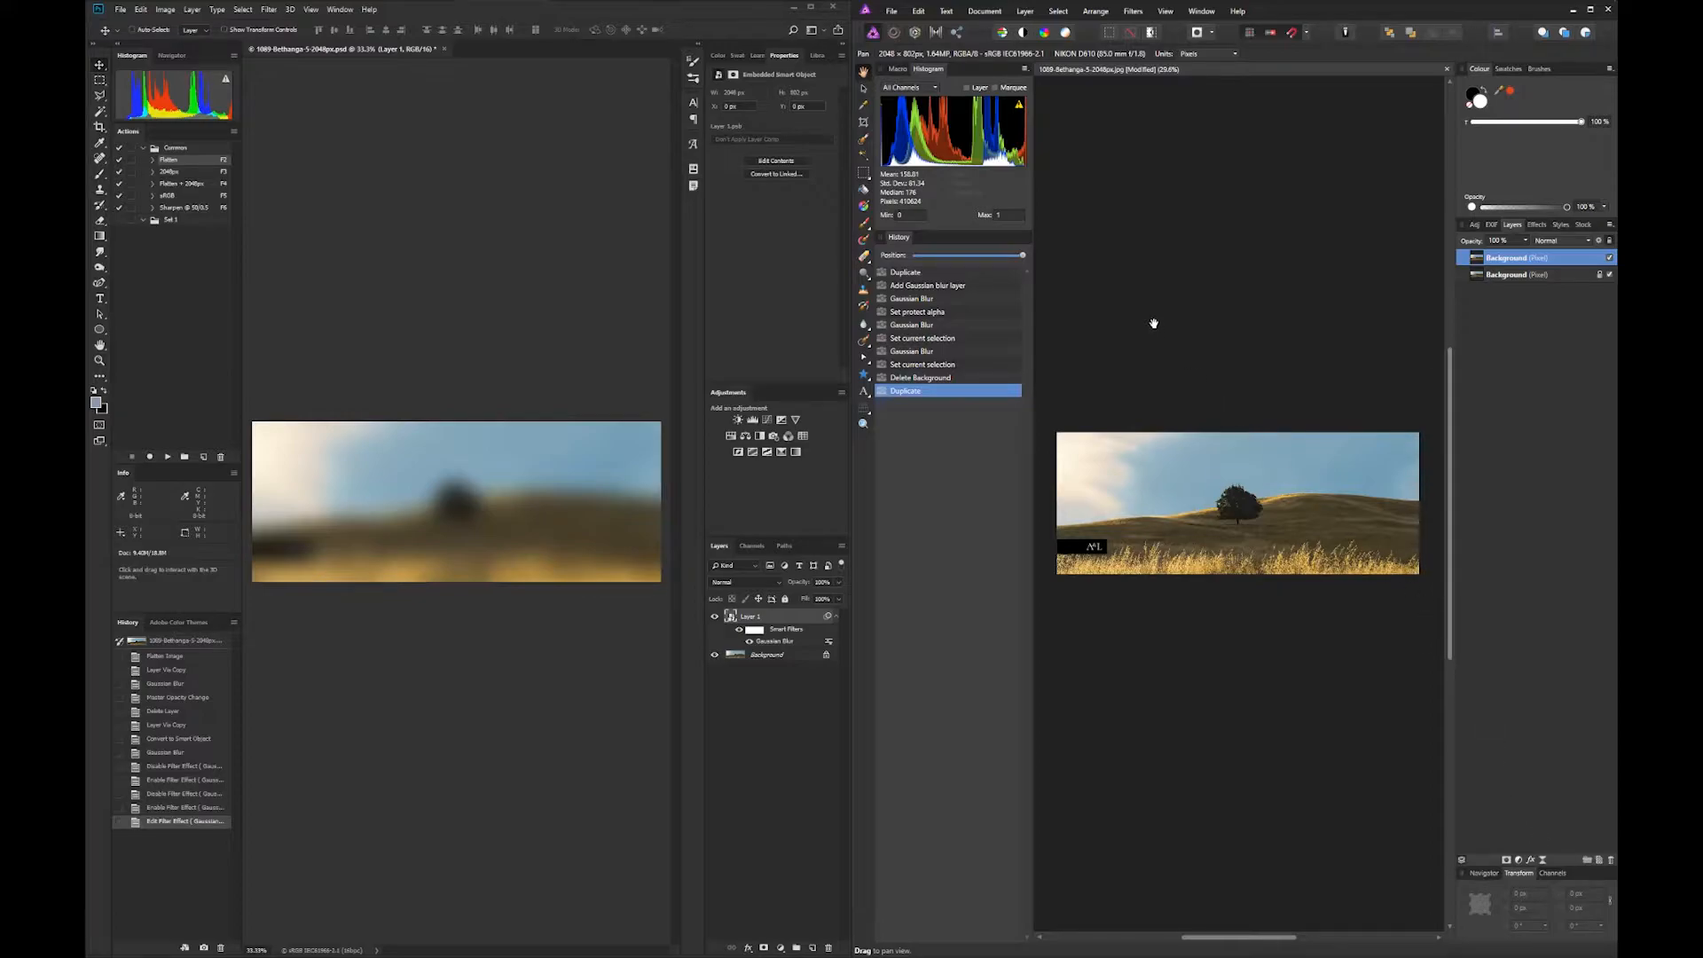
Step: Apply a destructive Gaussian Blur with the preset 45.1 px radius to the duplicated Background layer
left_click(1133, 12)
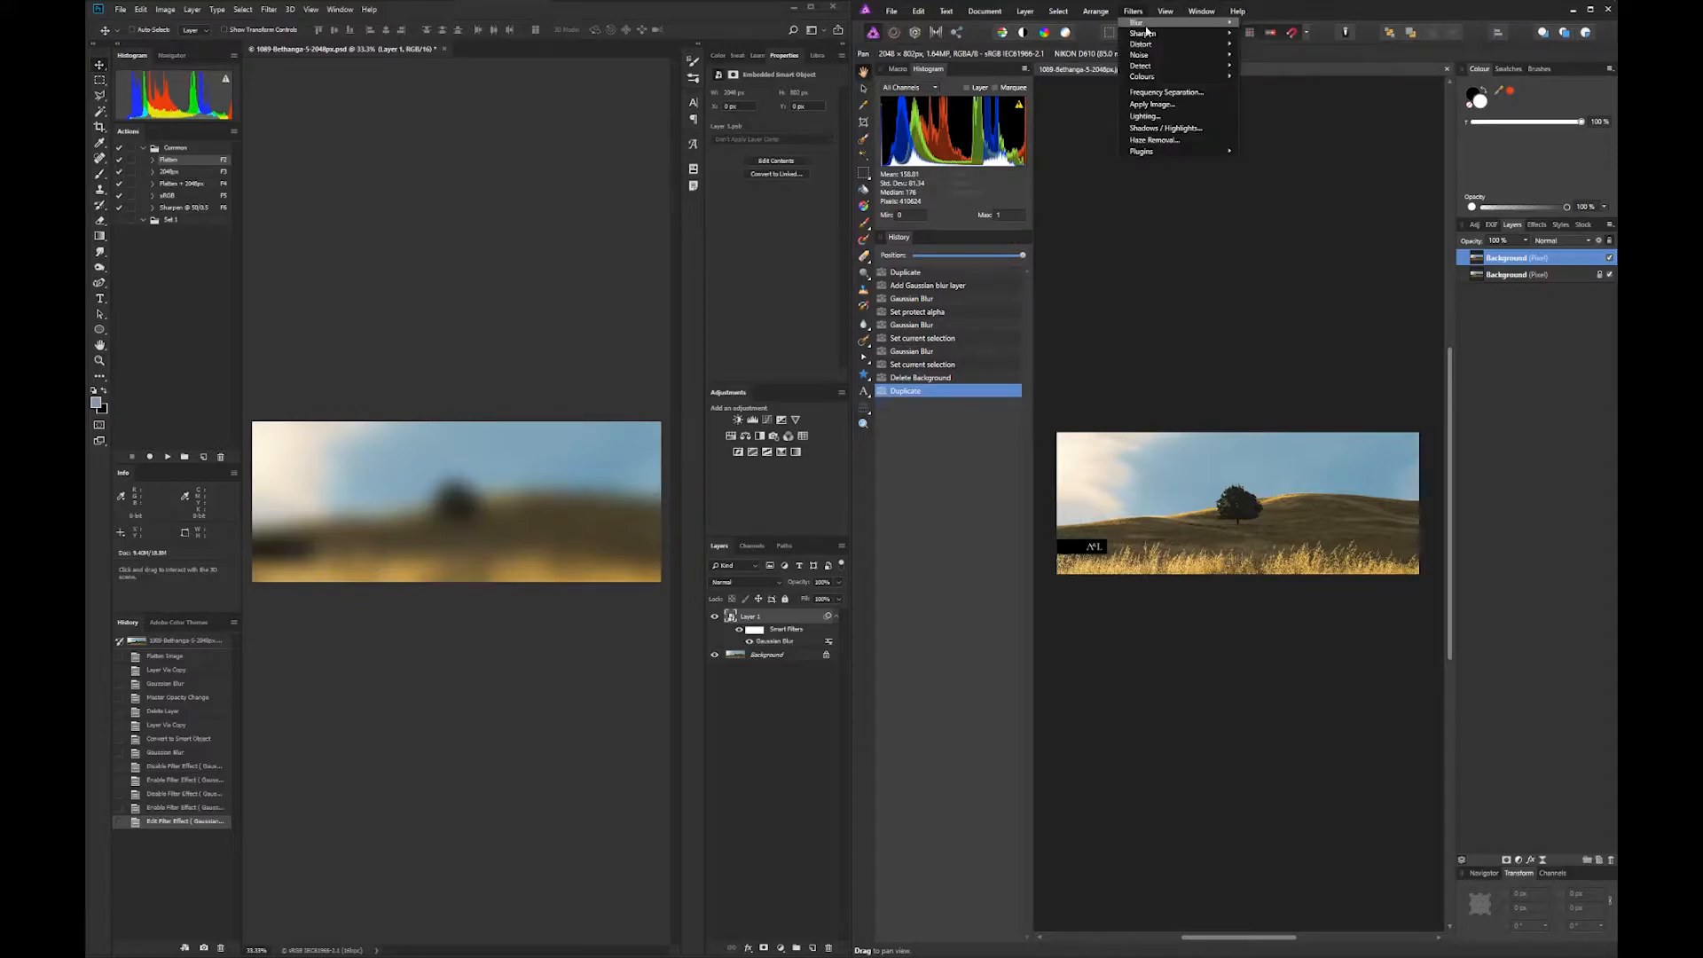
mouse_move(1170, 22)
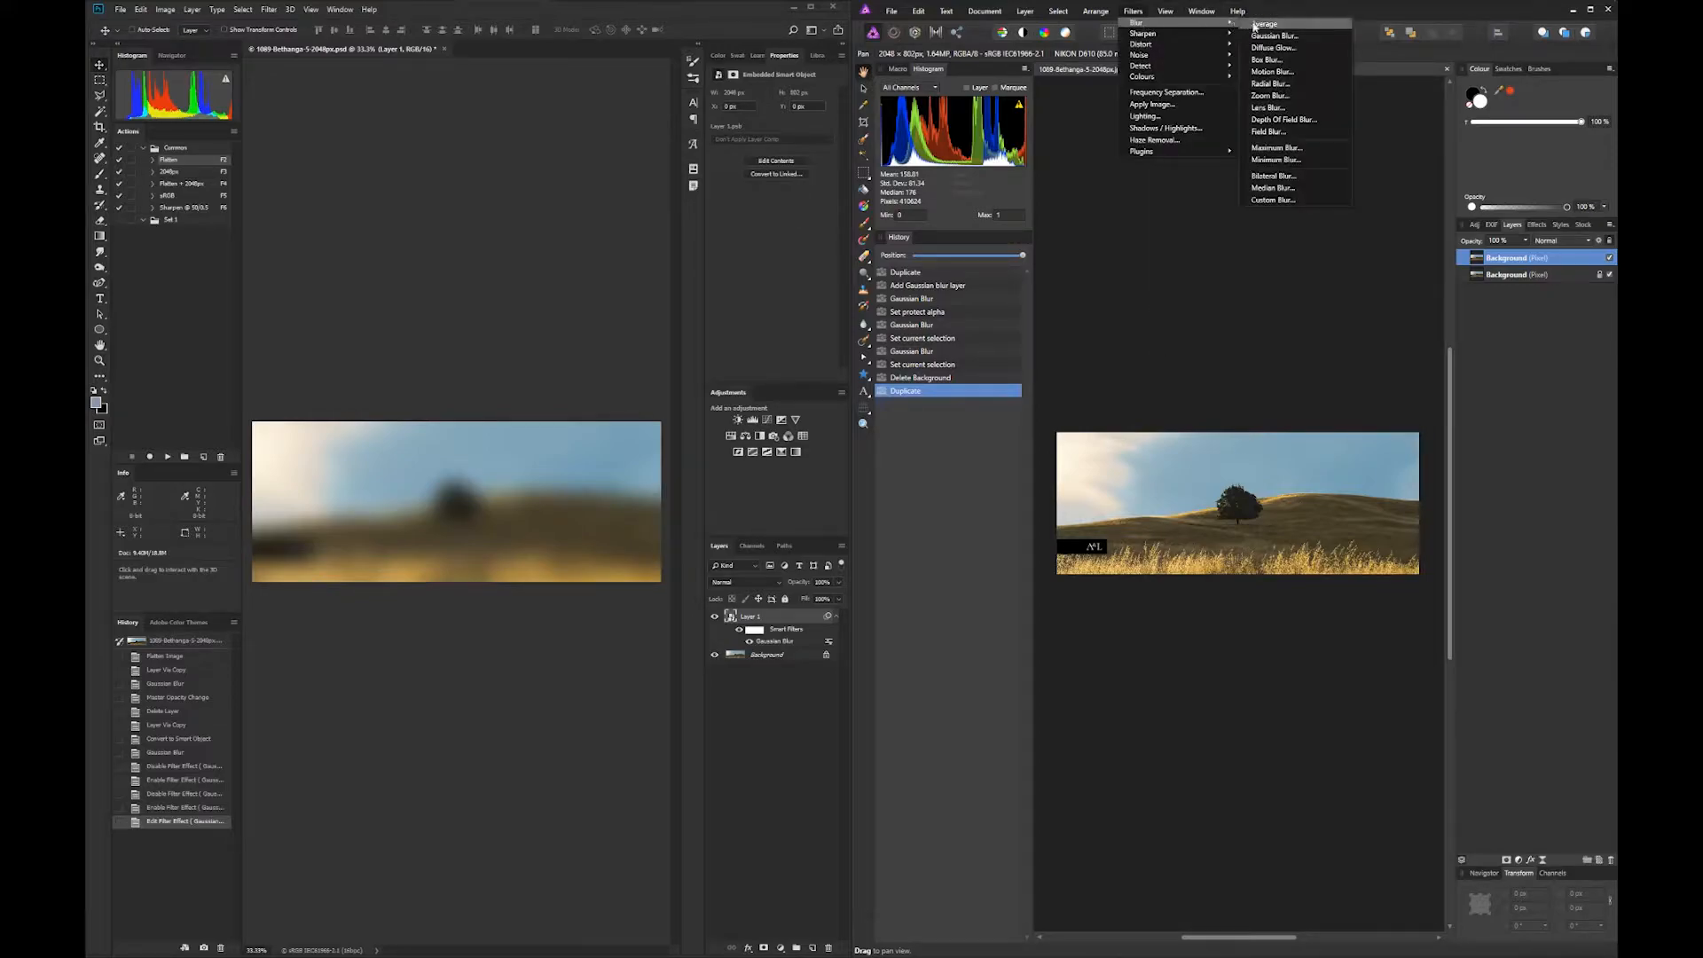
left_click(1306, 39)
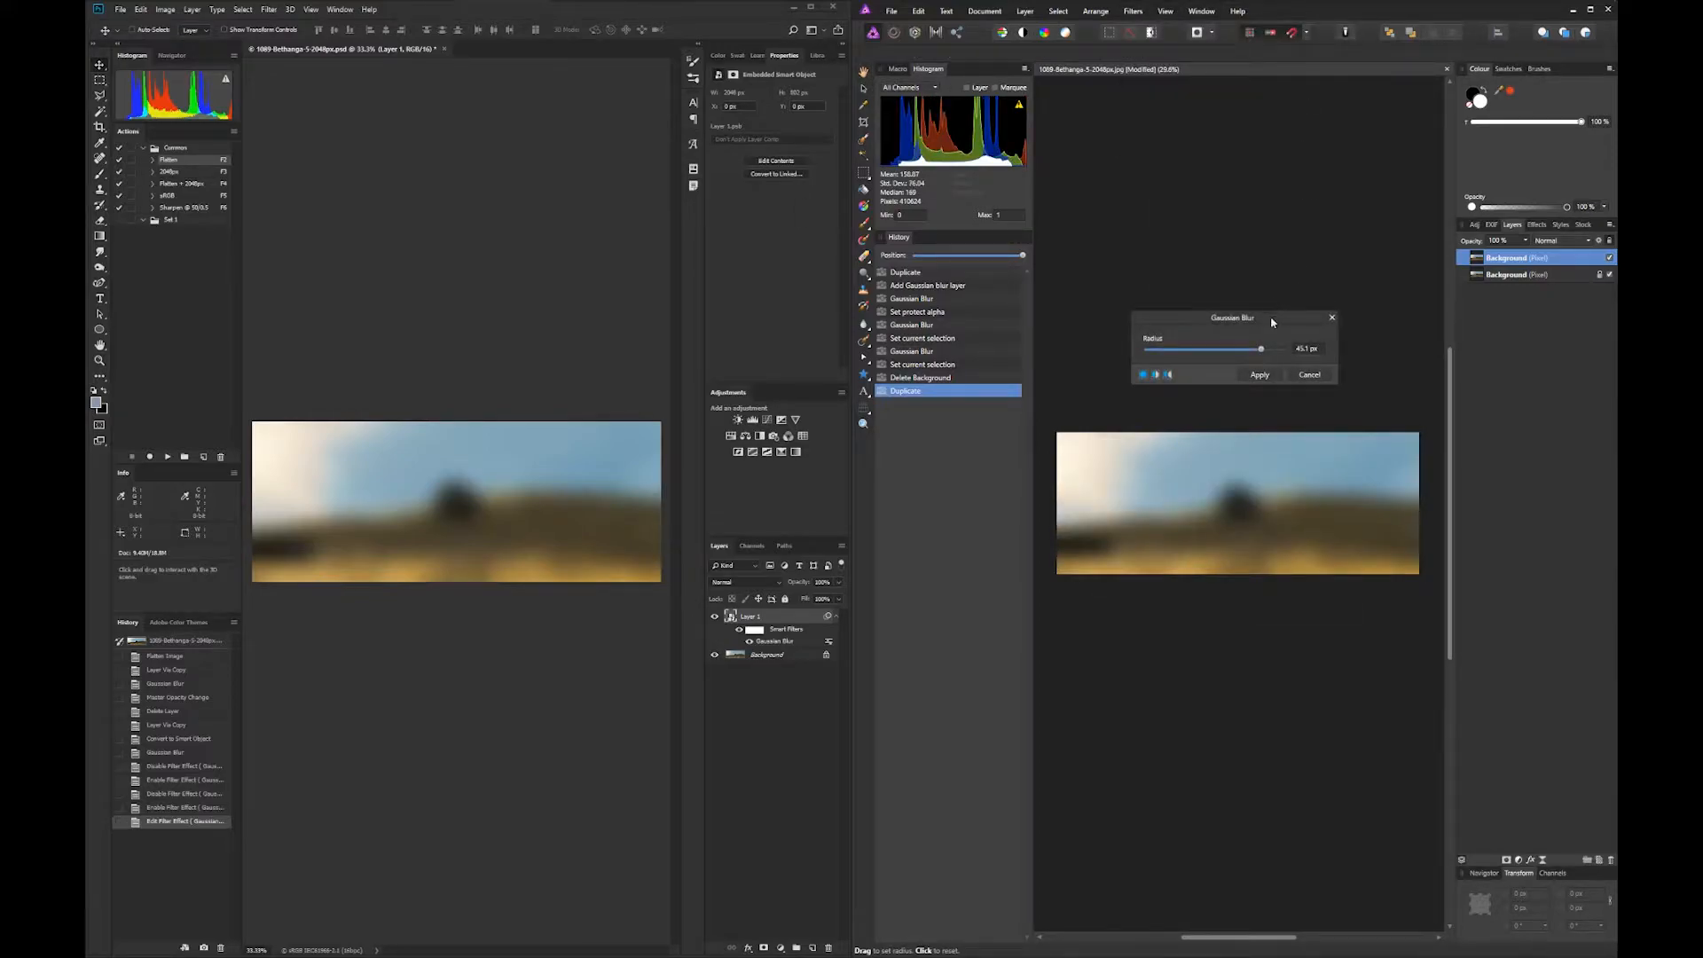
left_click_drag(1277, 320, 1292, 286)
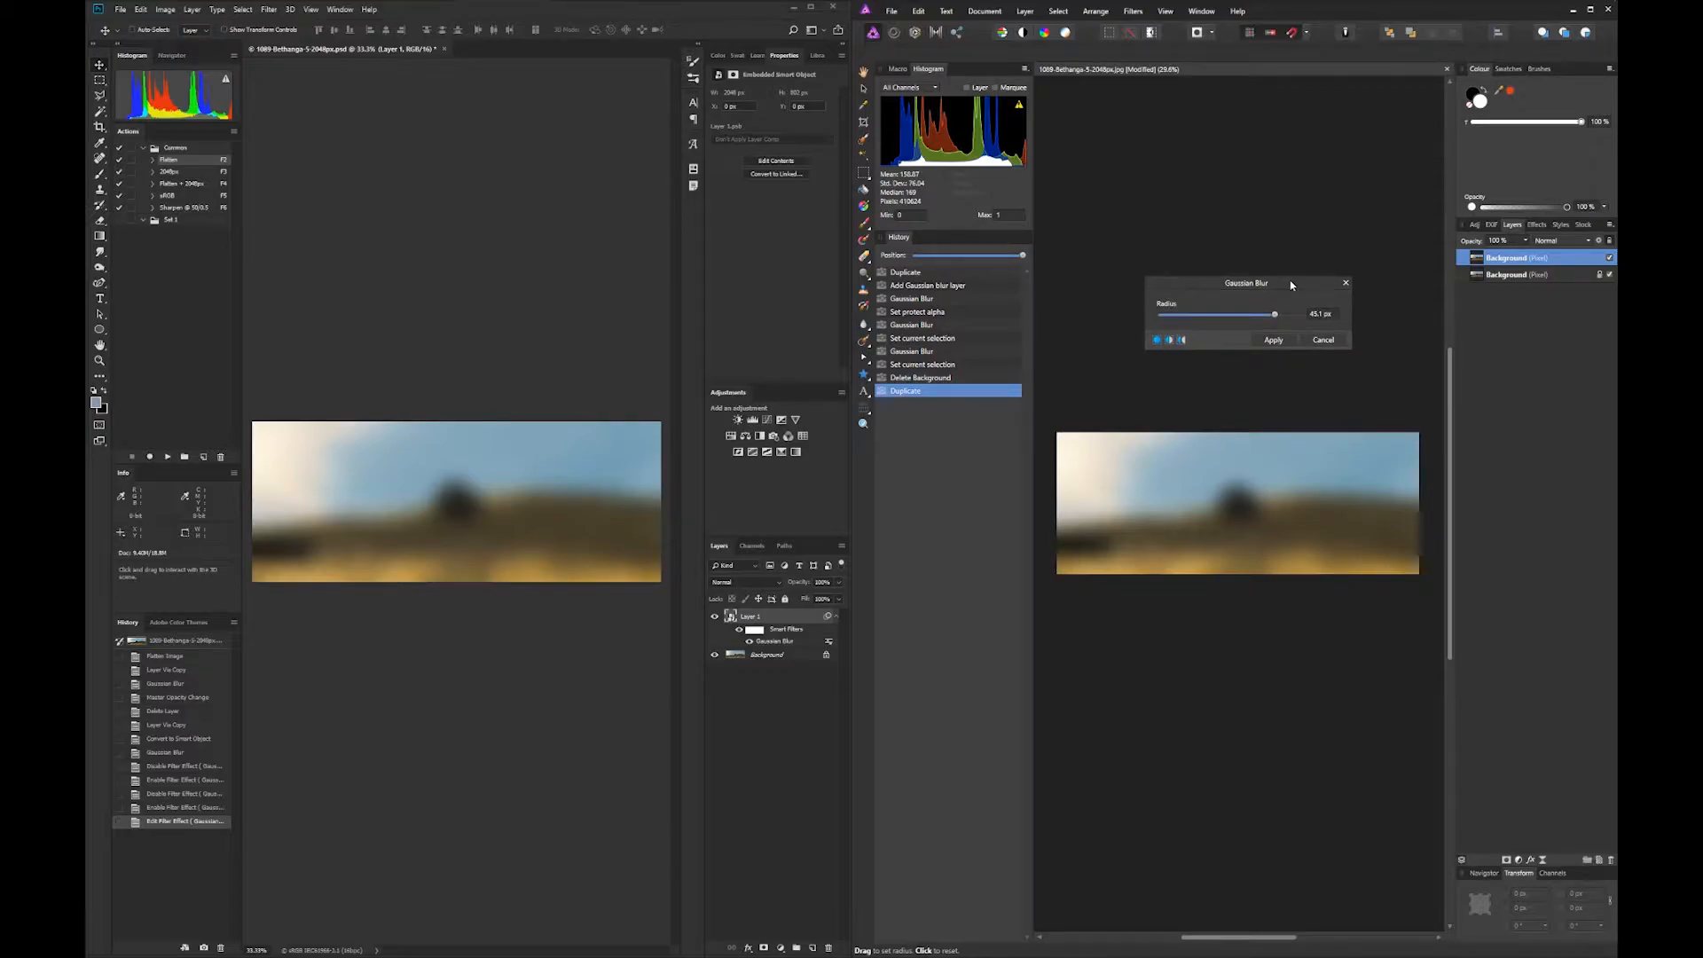
left_click(1273, 342)
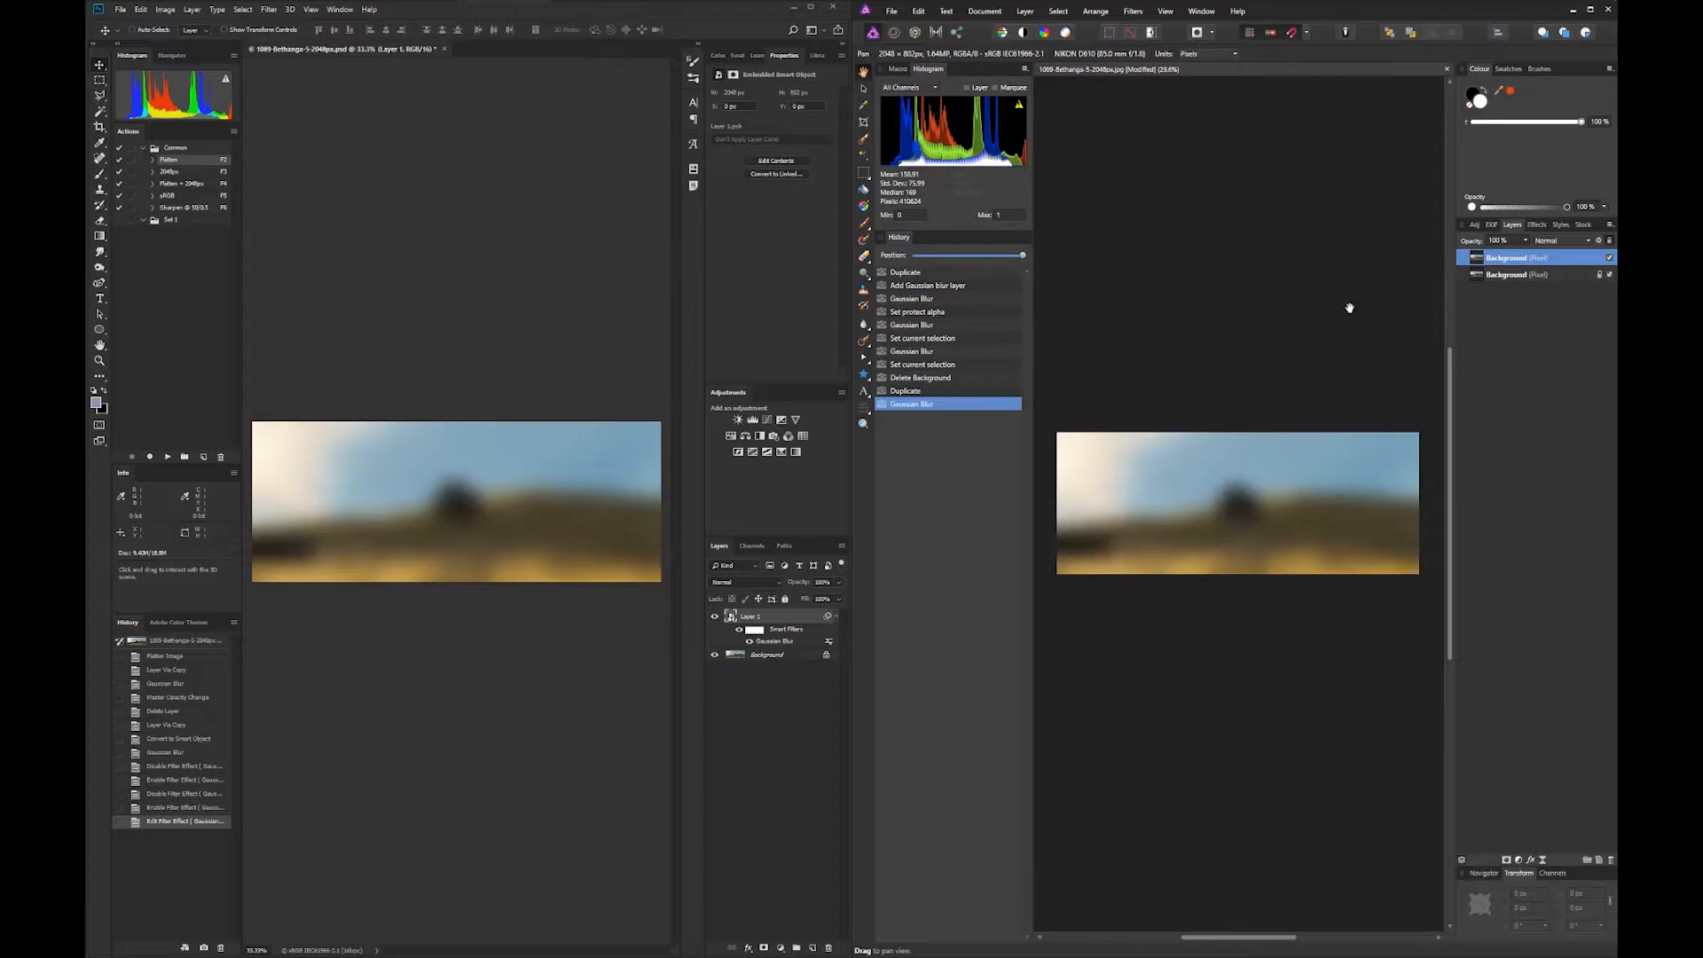
Step: Preview blend modes on the blurred Background copy, and replace that copy with a fresh duplicate of Background
left_click_drag(1479, 247, 1554, 247)
left_click(1565, 245)
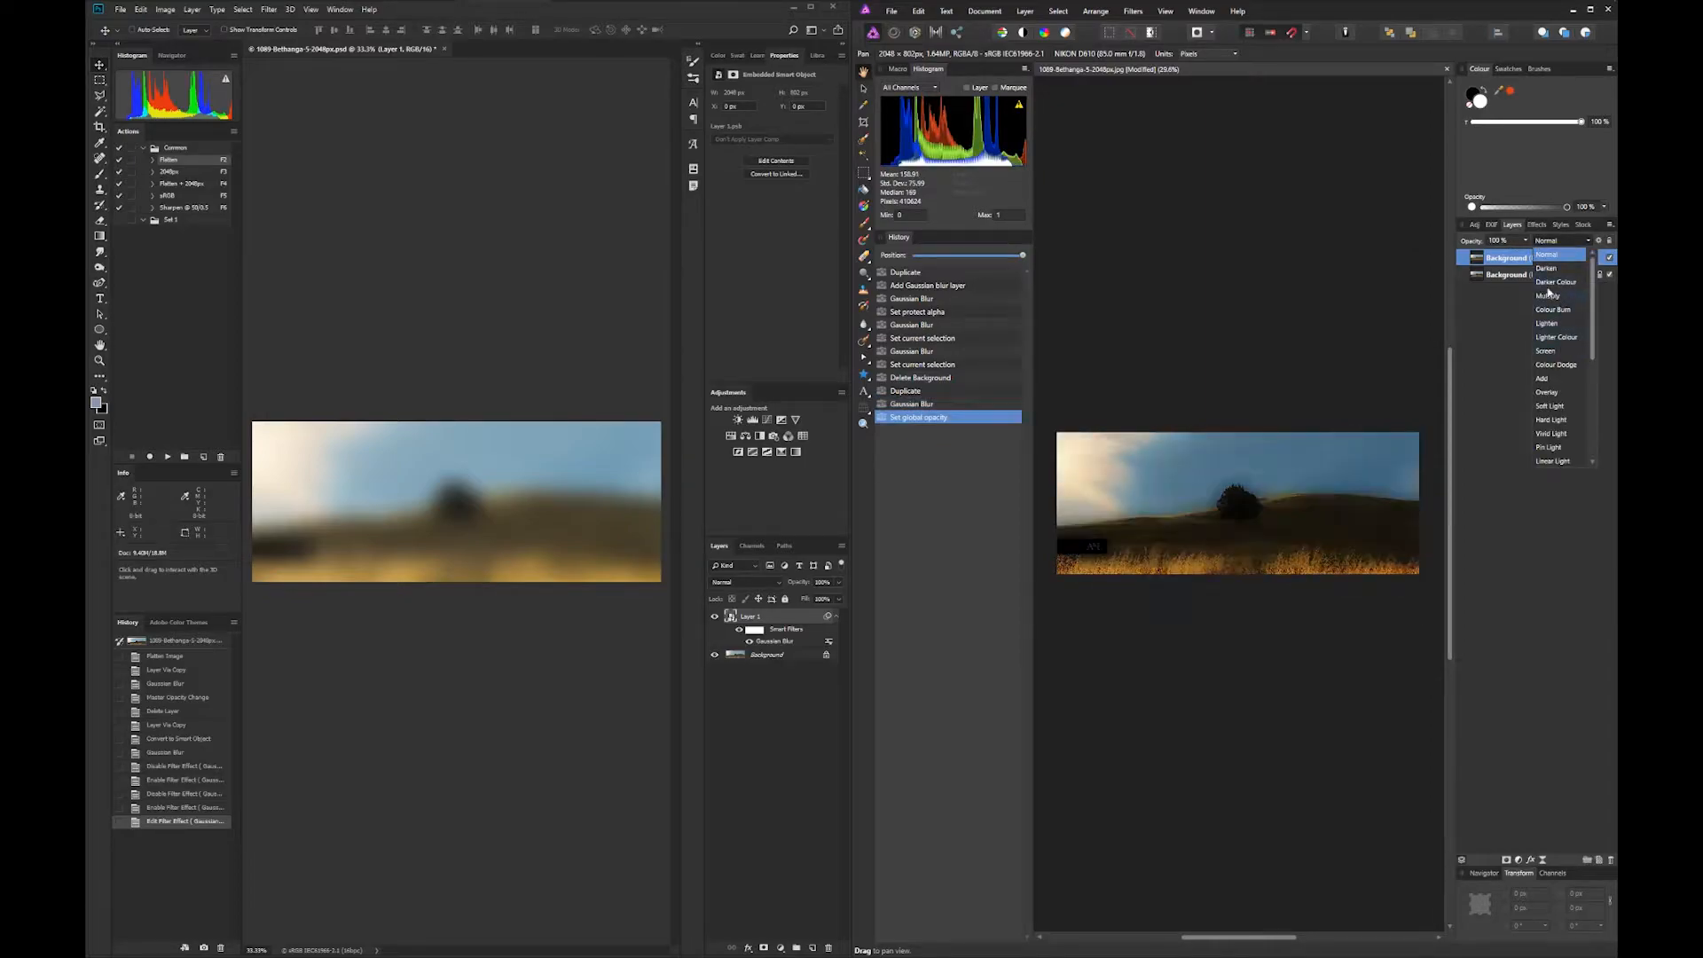
left_click(1497, 261)
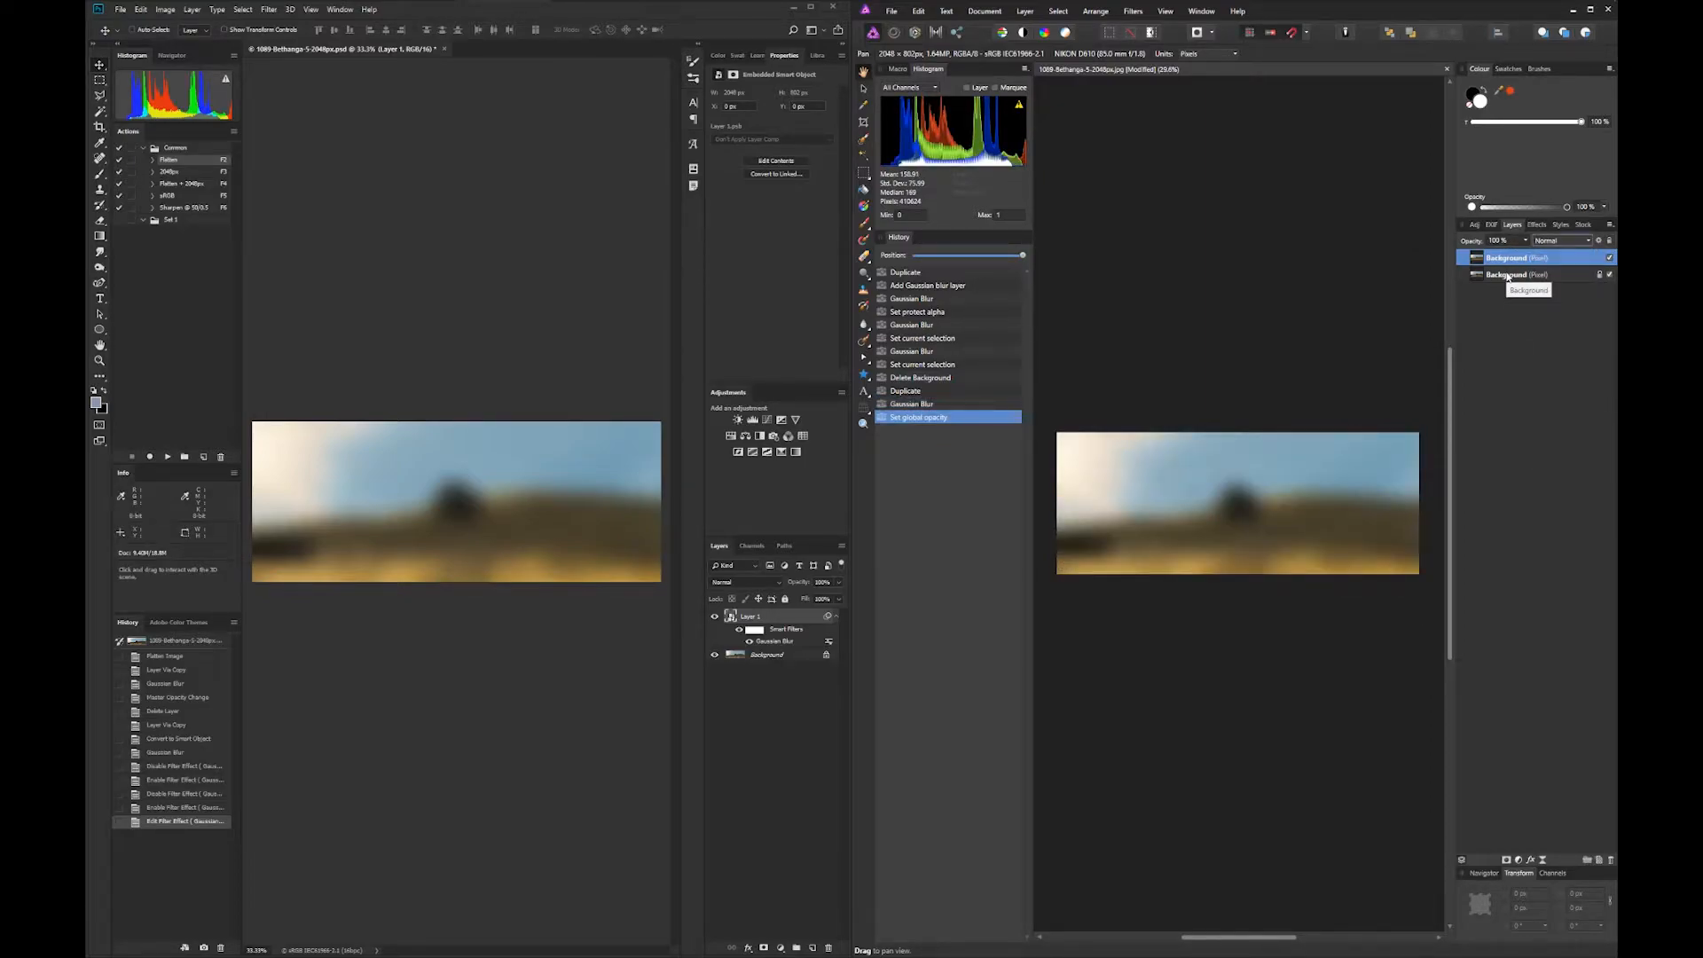
key("Delete")
key("ctrl+j")
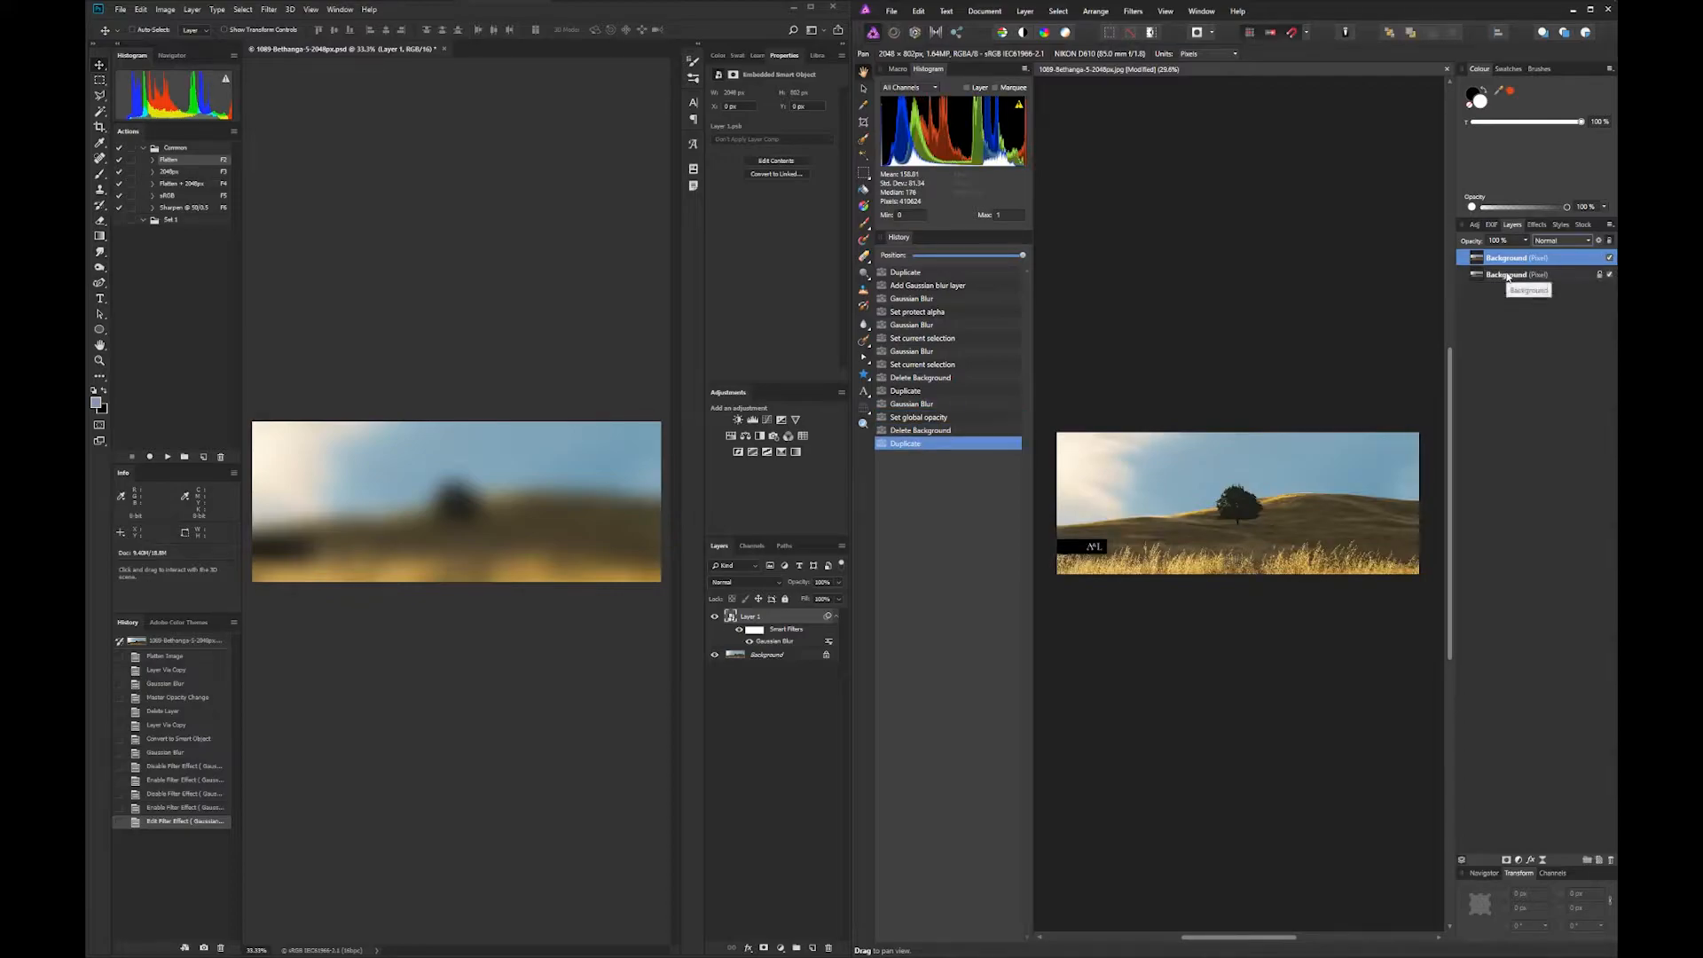
Step: Preview Gaussian Blur on the duplicated layer in split view, set the radius to 41.6 px, and try moving the dividing line
left_click(1061, 15)
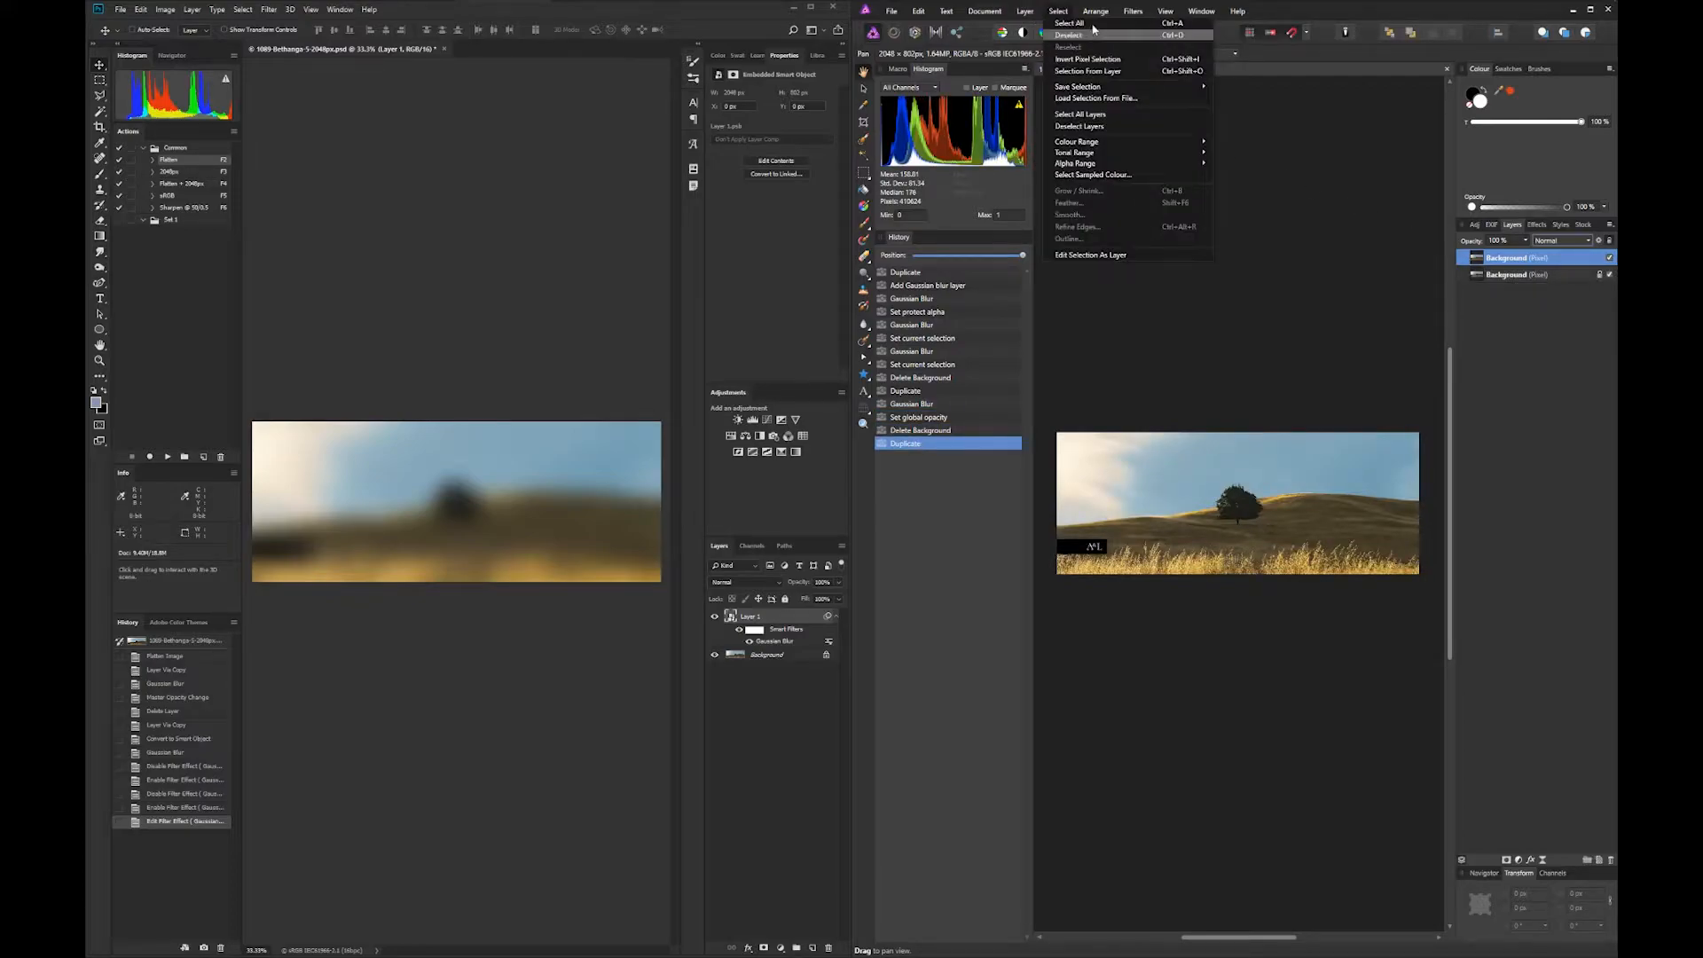
left_click(1140, 16)
mouse_move(1184, 41)
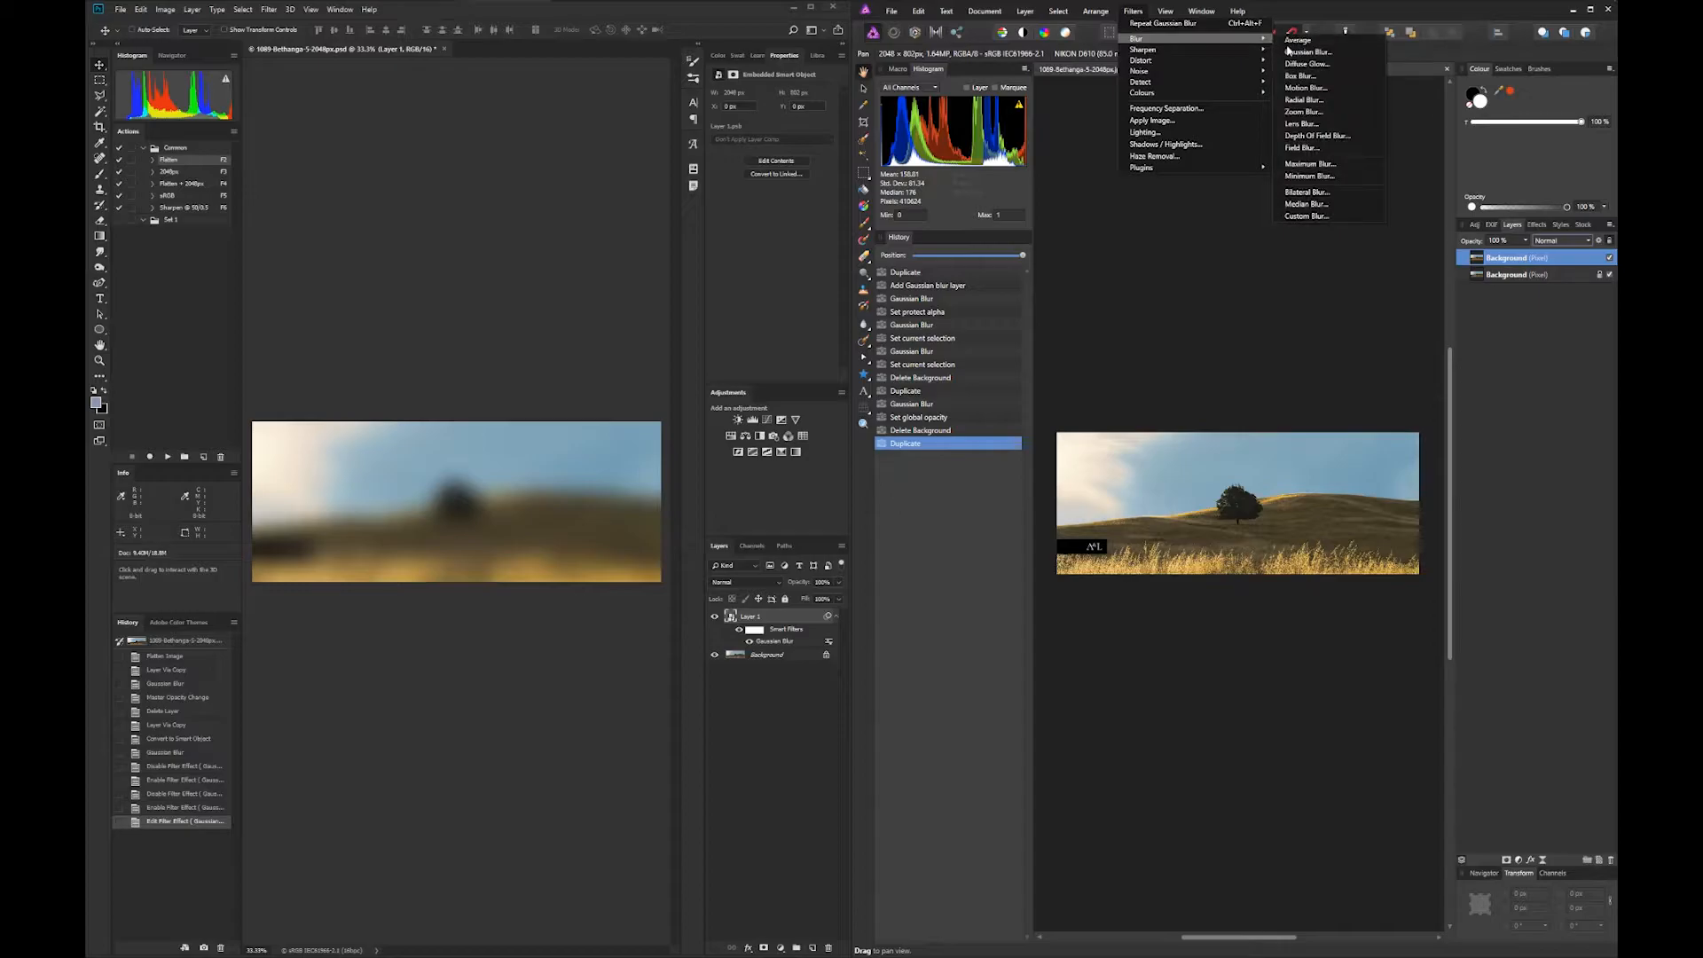
left_click(1291, 53)
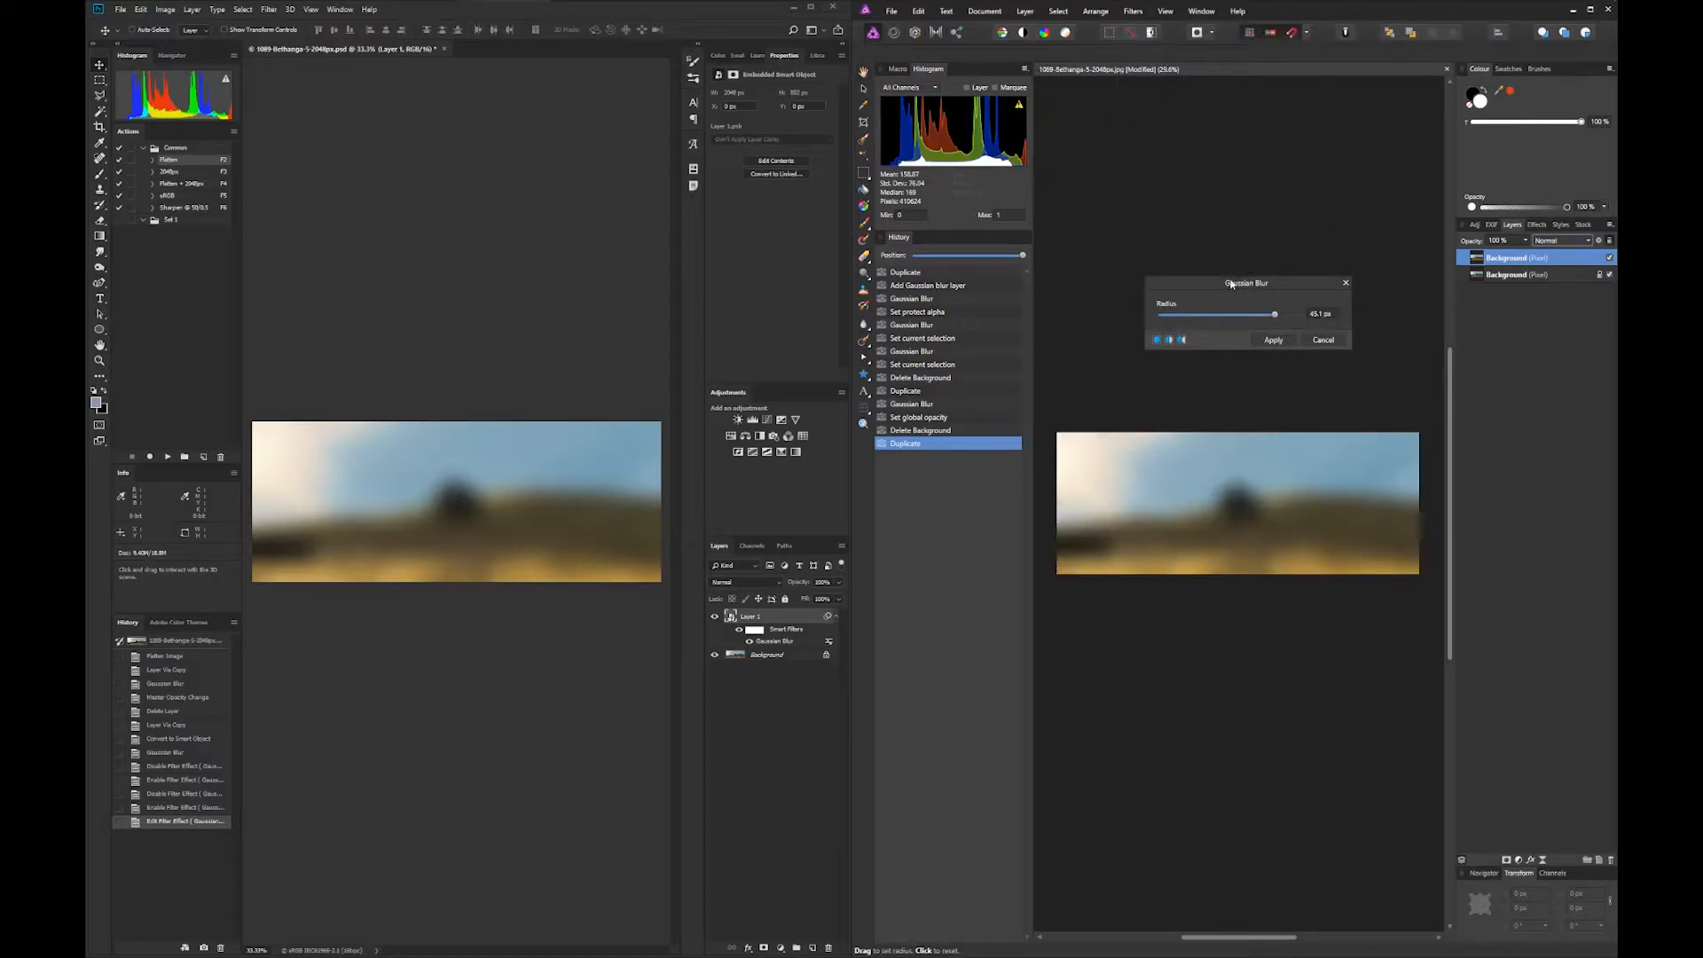
left_click_drag(1207, 286, 1269, 312)
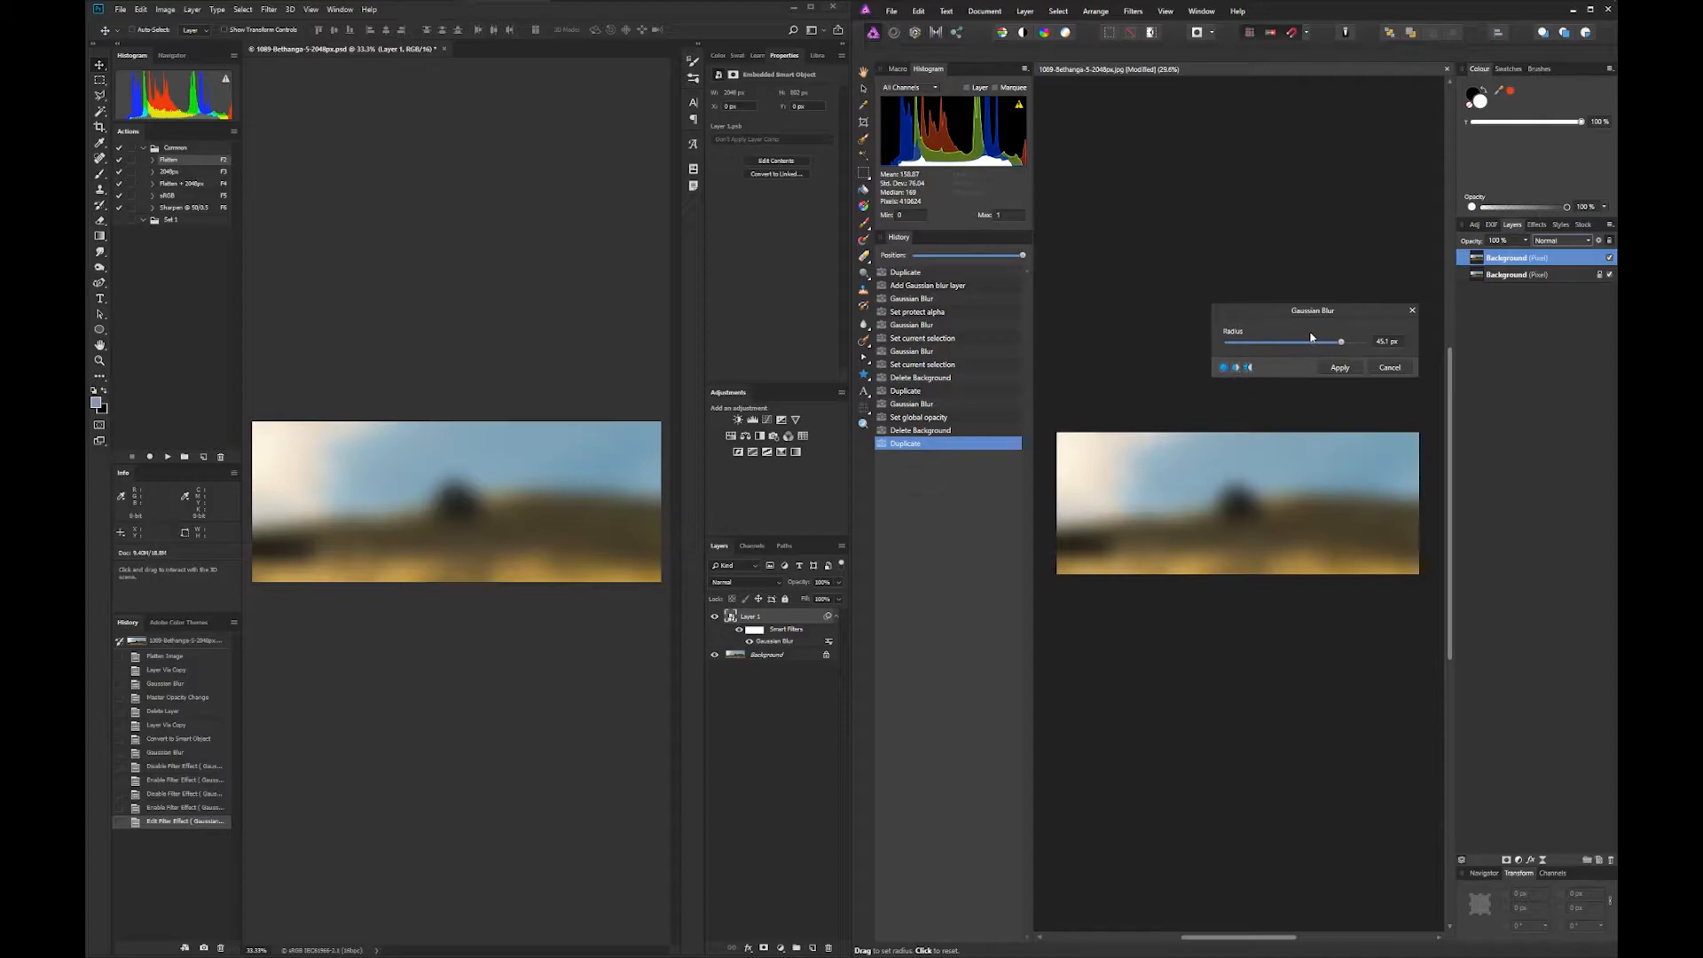
left_click(1236, 368)
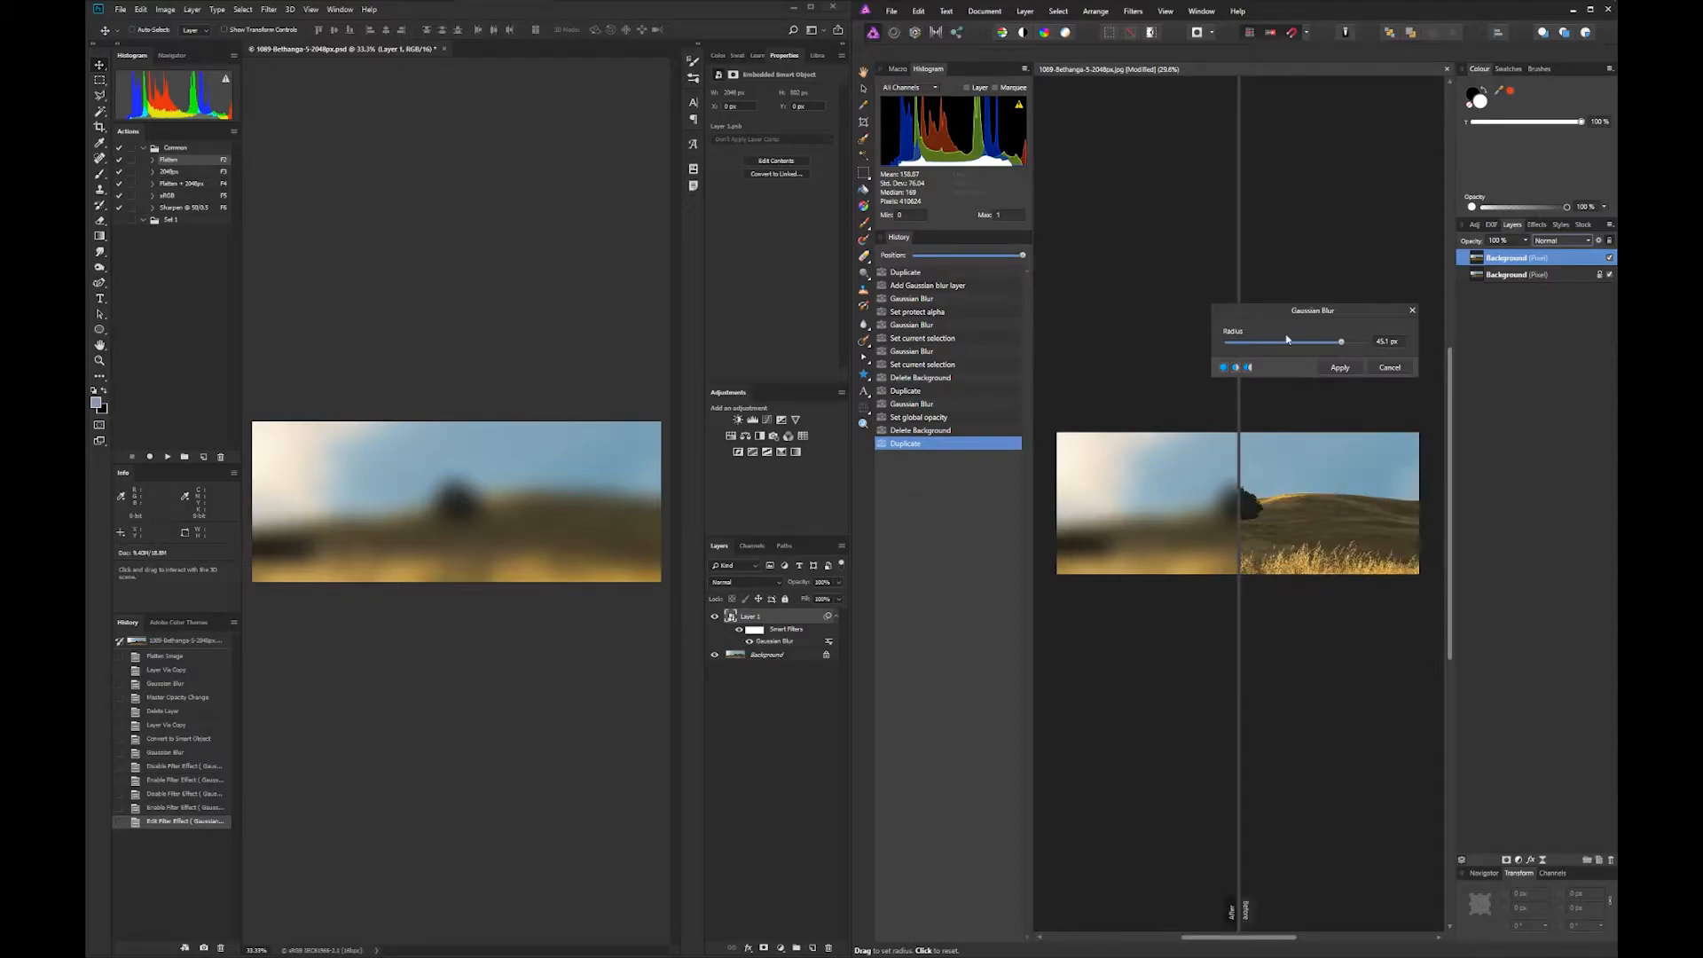
left_click_drag(1265, 315, 1128, 289)
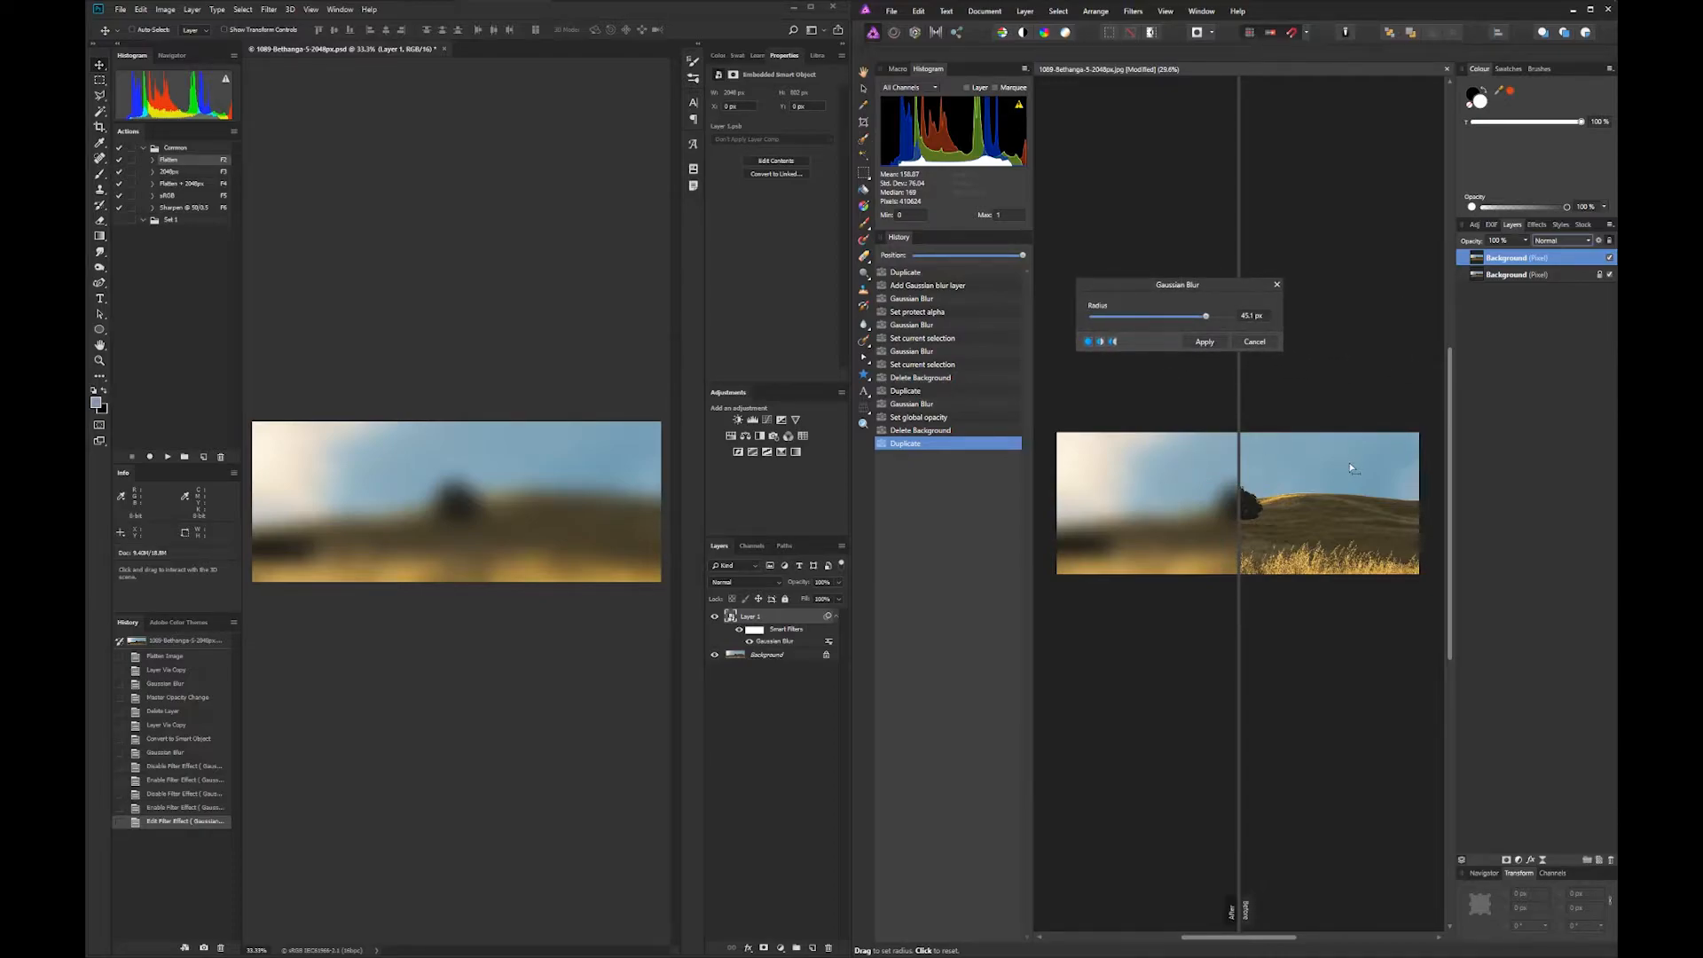
mouse_move(1206, 317)
left_mouse_down()
mouse_move(1151, 319)
mouse_move(1201, 320)
left_mouse_up()
mouse_move(1237, 428)
left_mouse_down()
mouse_move(1141, 424)
mouse_move(1324, 421)
mouse_move(1150, 423)
mouse_move(1322, 422)
mouse_move(1206, 422)
mouse_move(1290, 422)
mouse_move(1229, 422)
left_mouse_up()
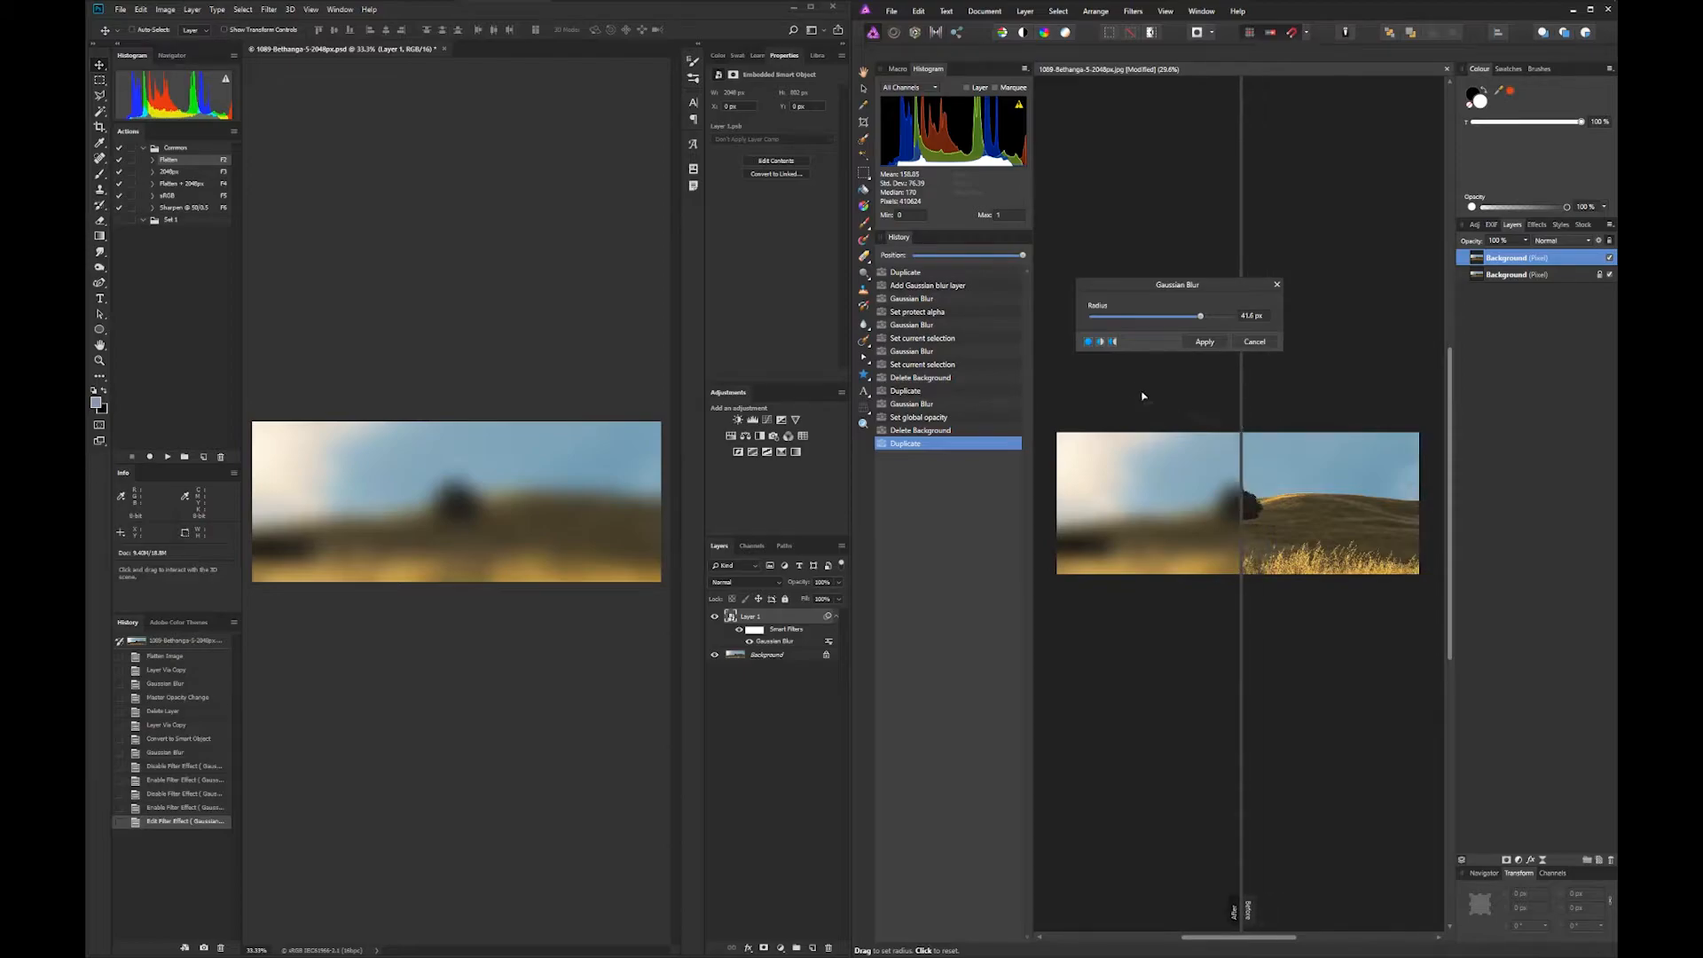
Step: Switch the Gaussian Blur preview to single view and on to mirror view, and cancel the filter
left_click(1088, 342)
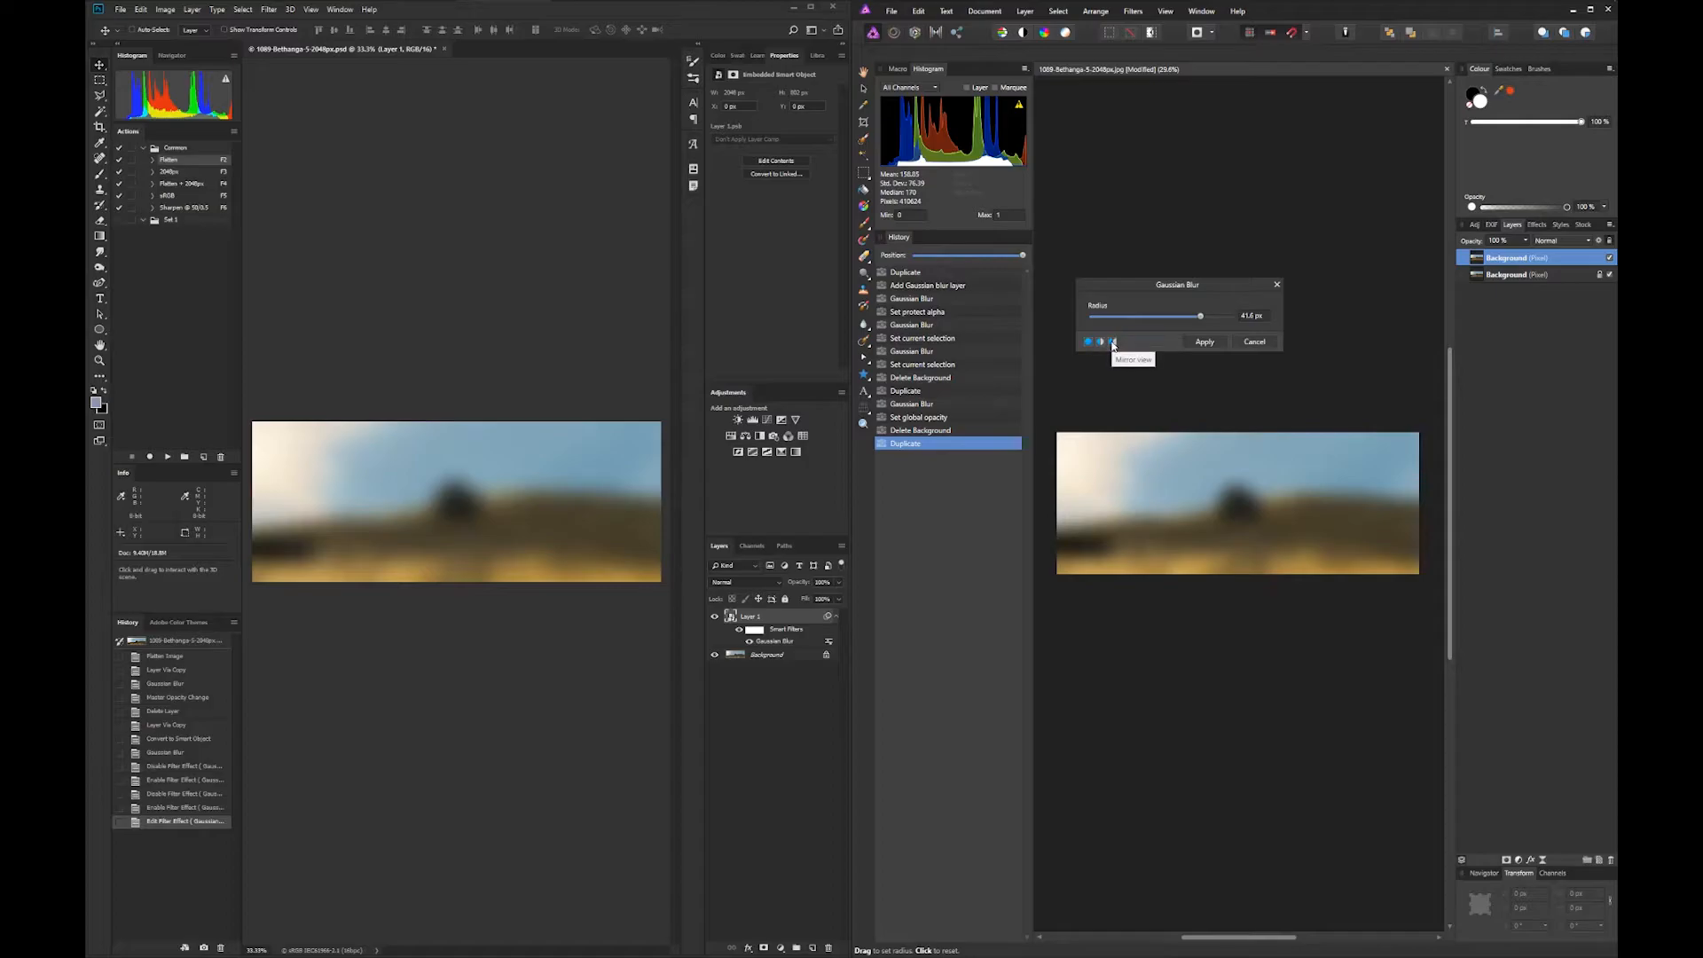
left_click(1113, 342)
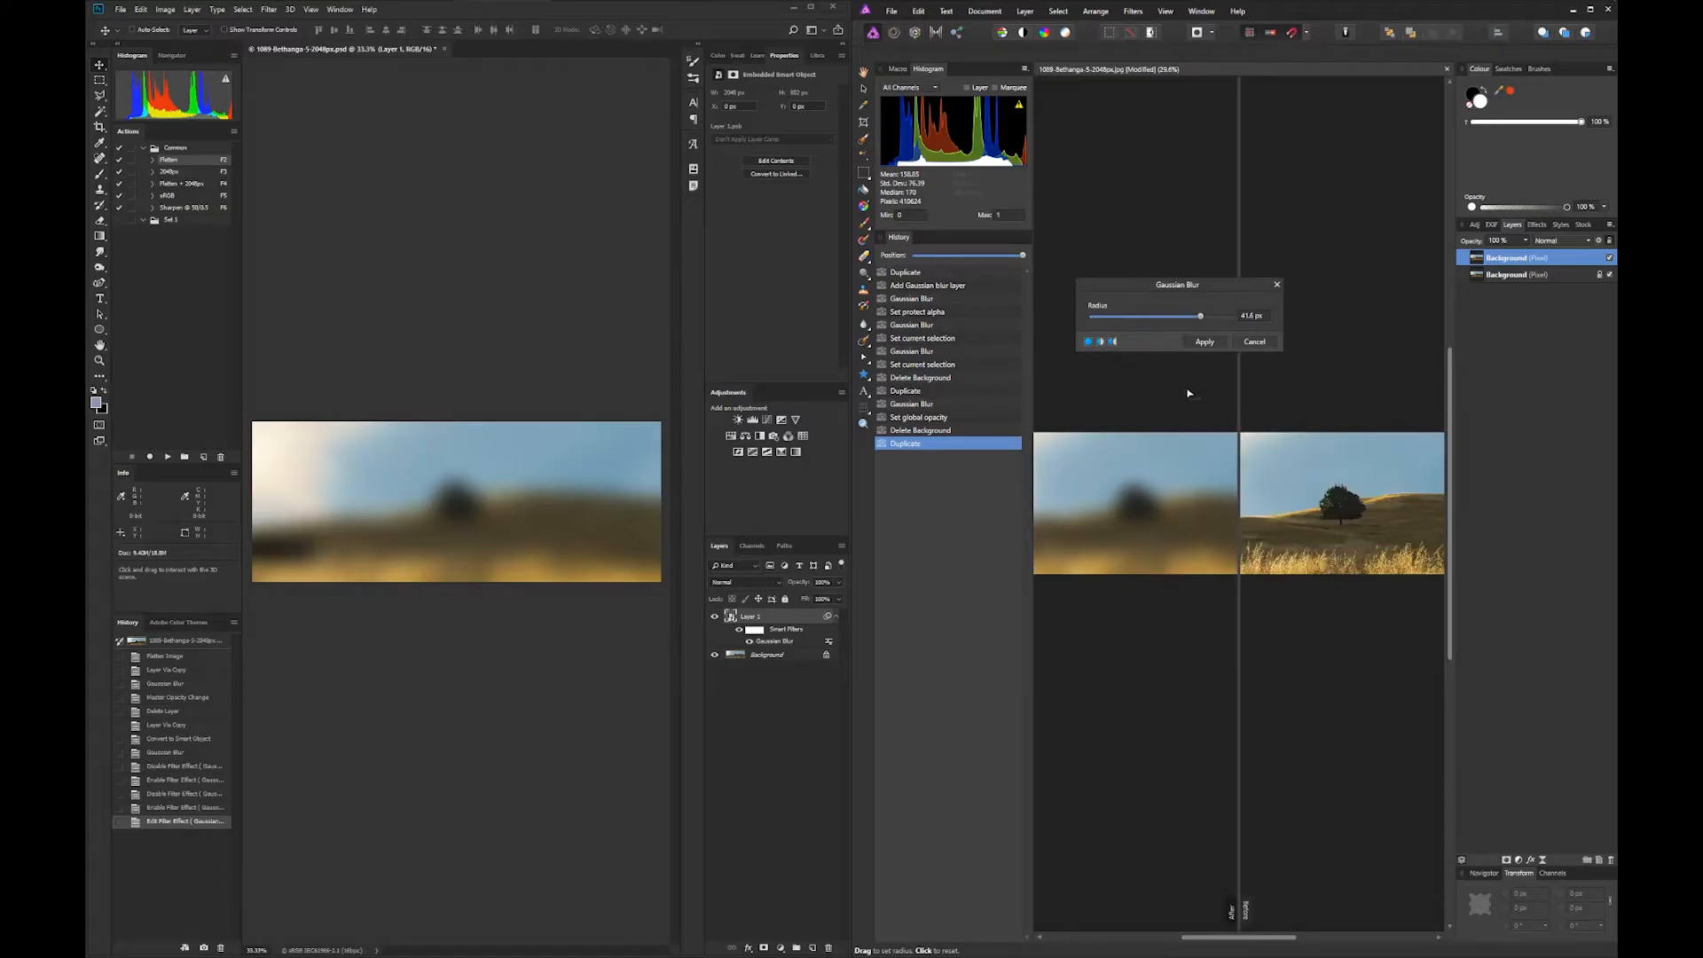
left_click(1254, 341)
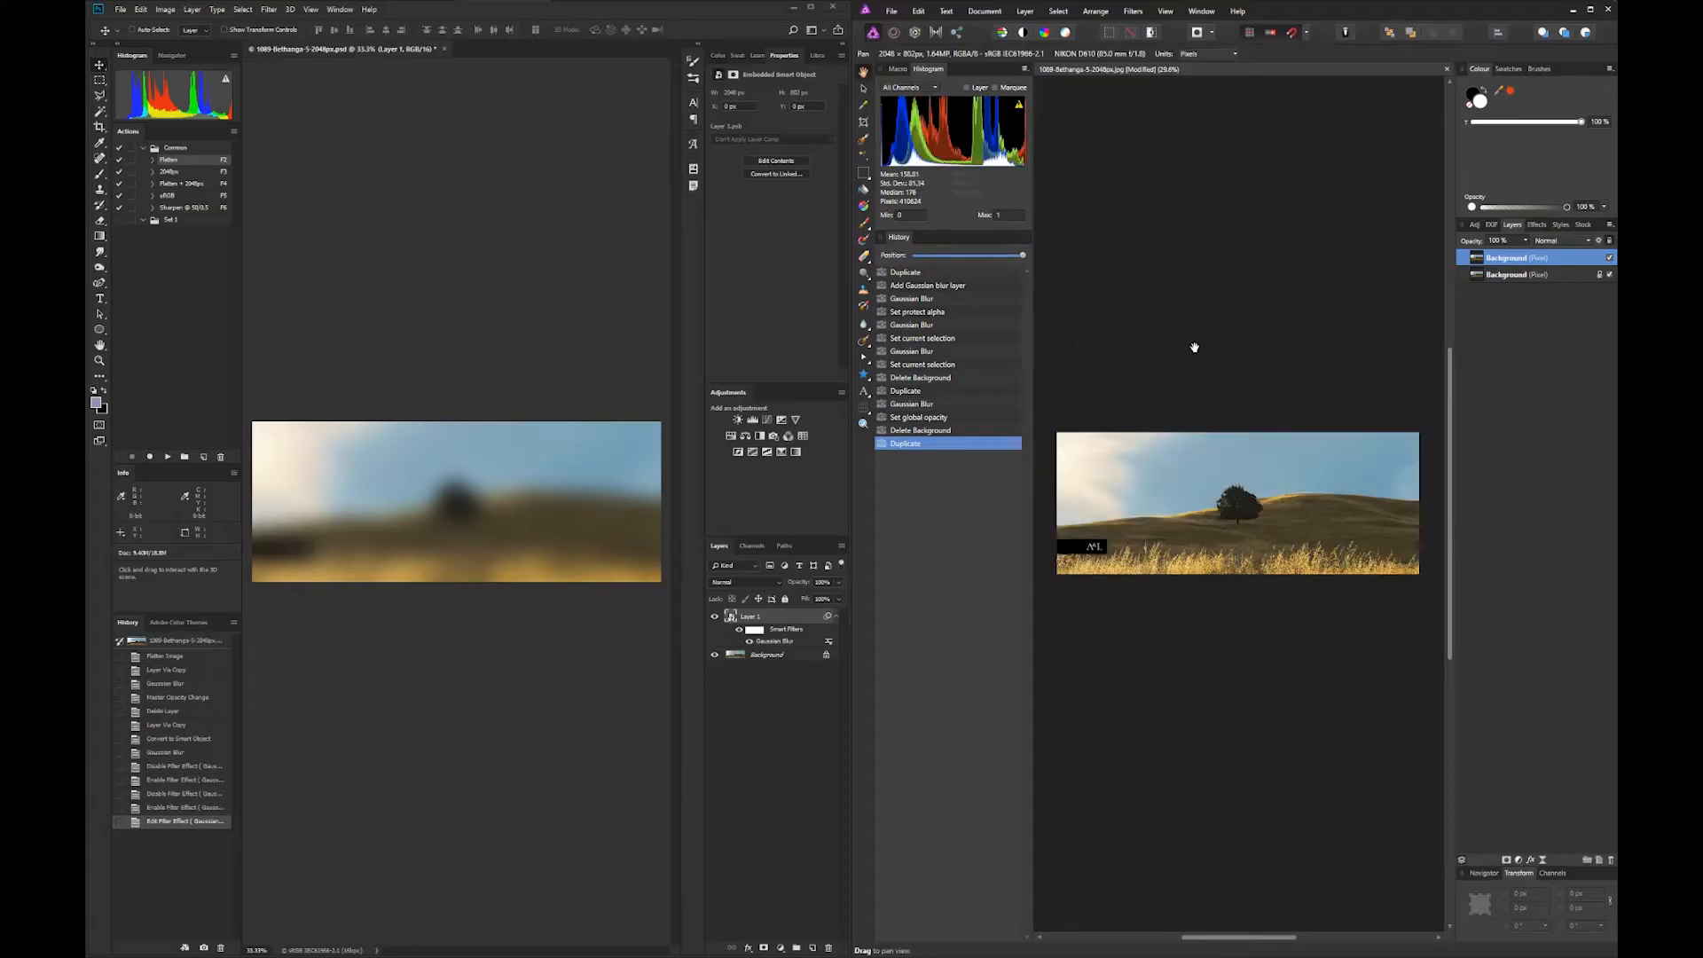
Step: Apply a 6.4 px Gaussian Blur to the duplicated layer, comparing it in mirror view with the panels hidden and the image fitted
key("Tab")
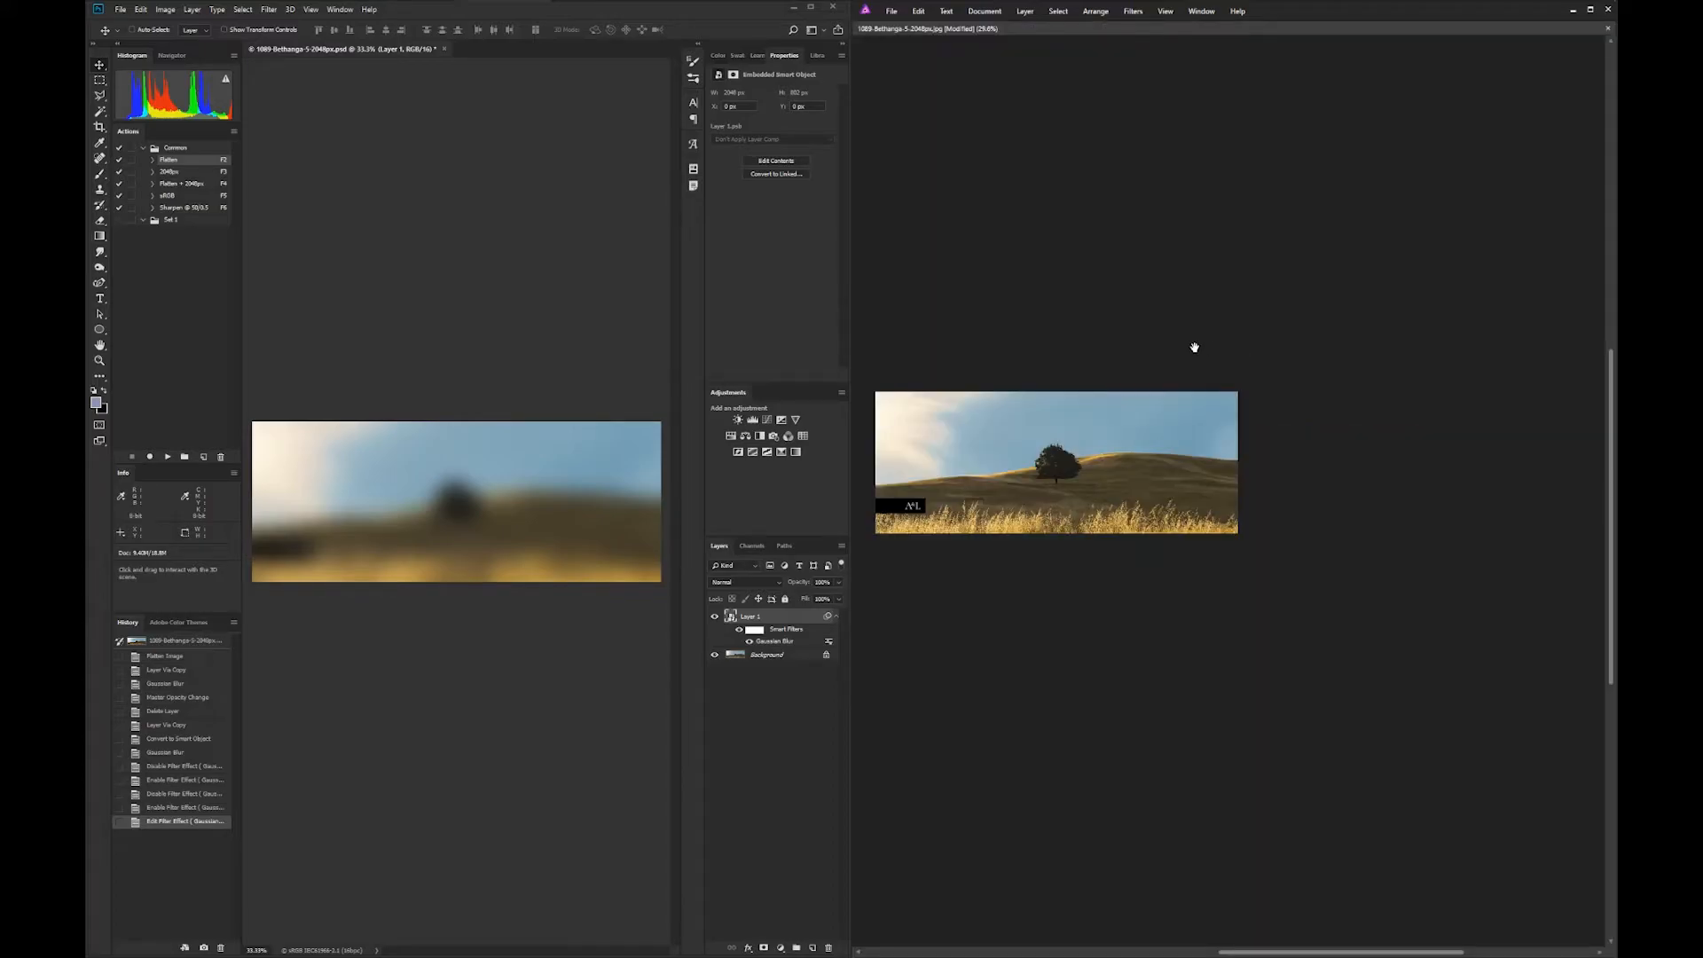
key("ctrl+0")
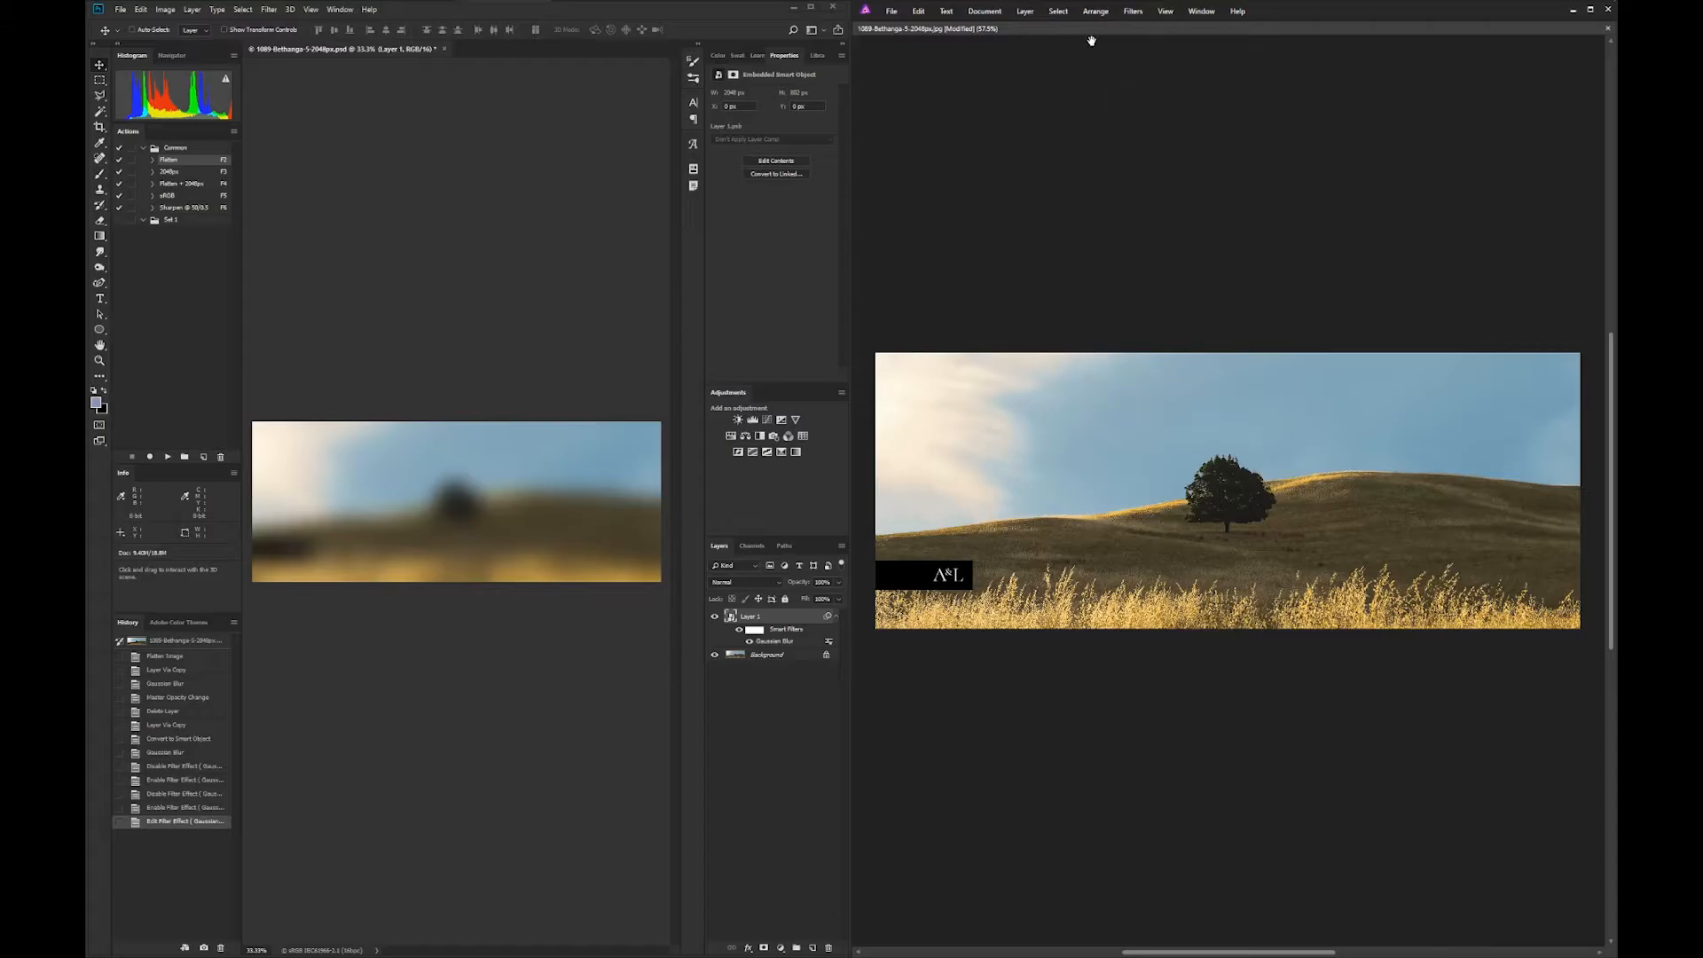
left_click(1132, 11)
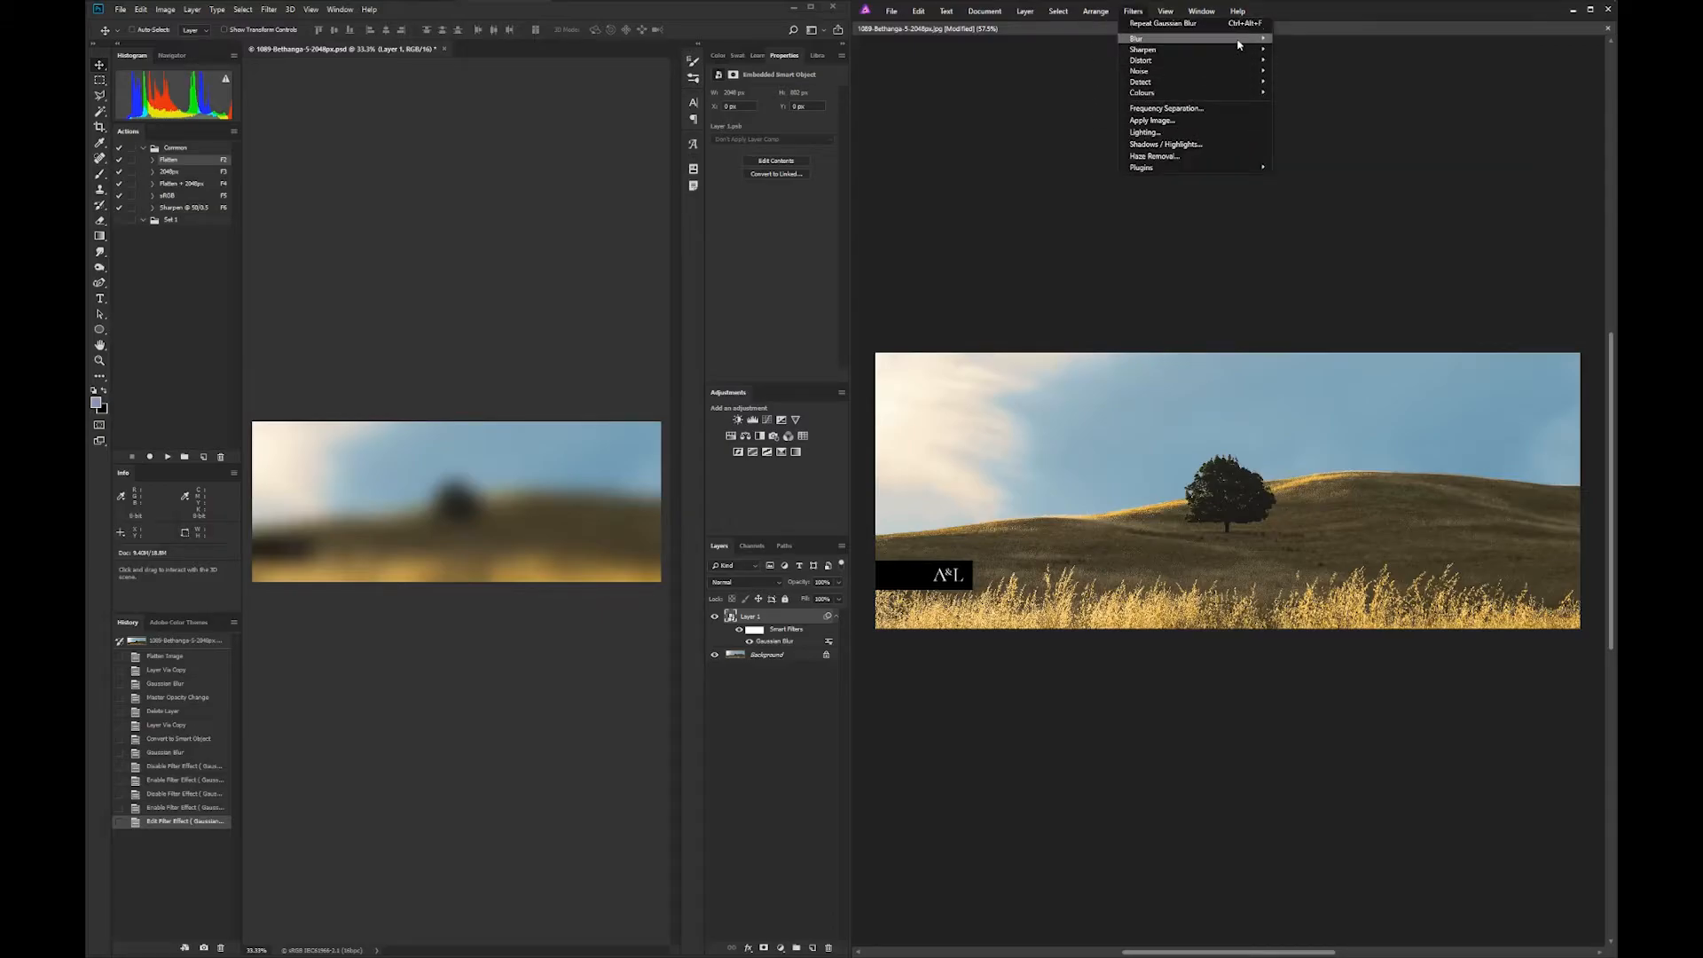
mouse_move(1242, 39)
left_click(1318, 52)
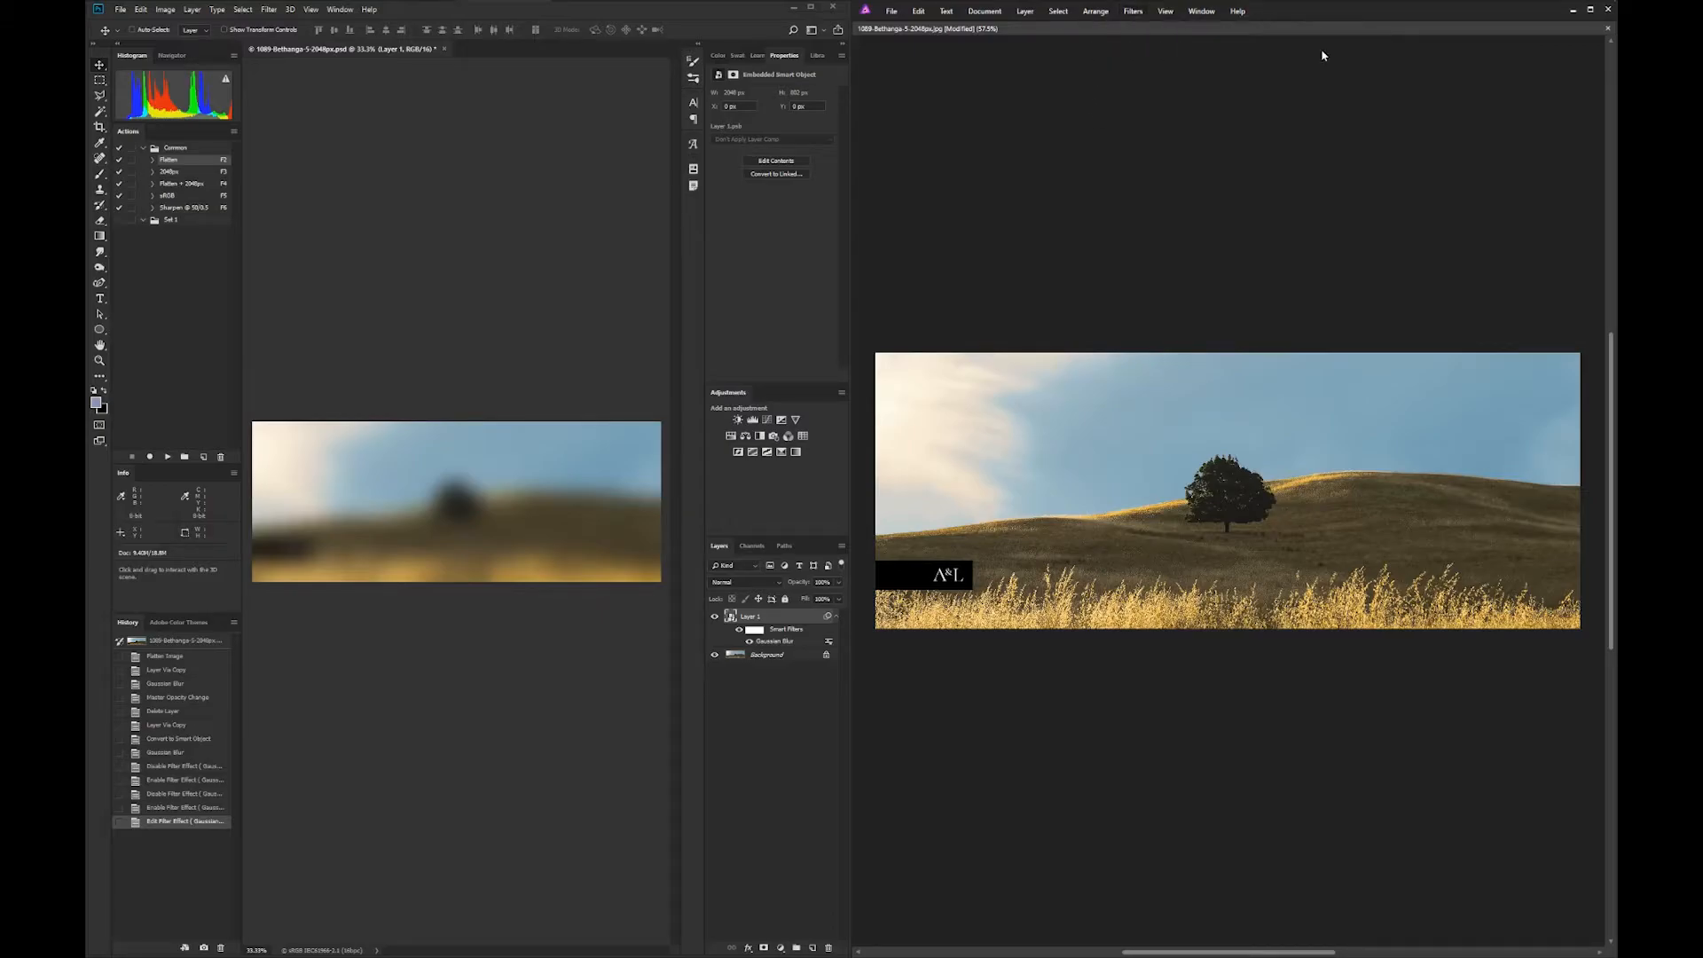
left_click_drag(1206, 281, 1217, 206)
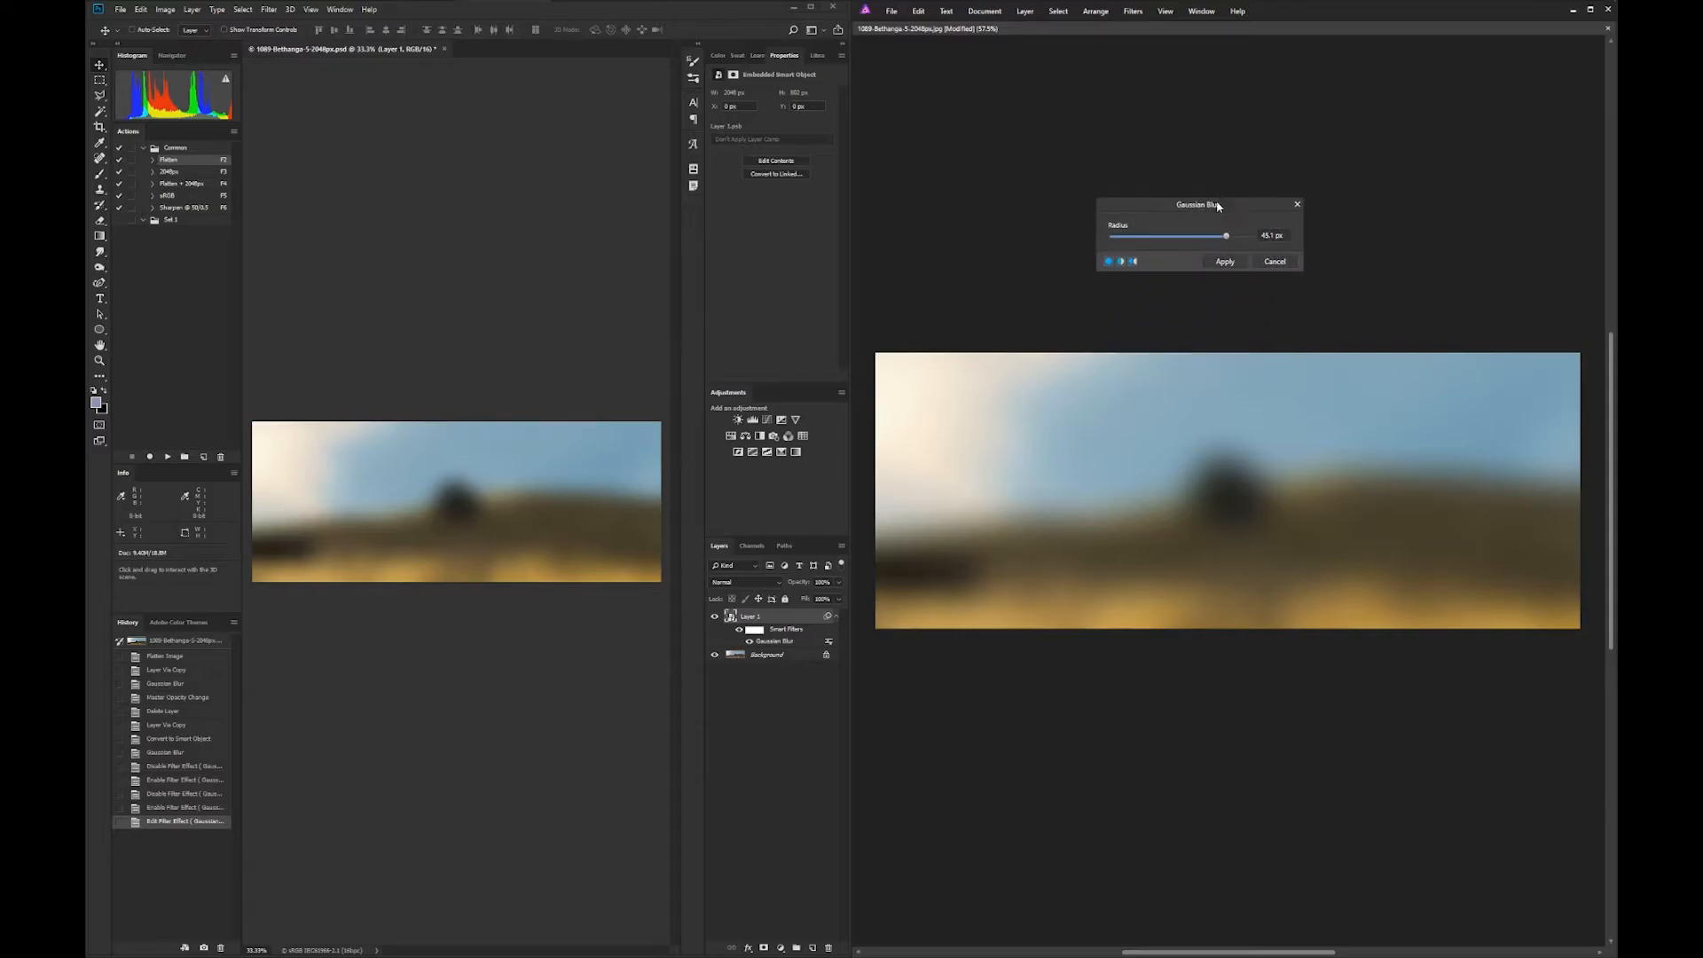
left_click(1133, 263)
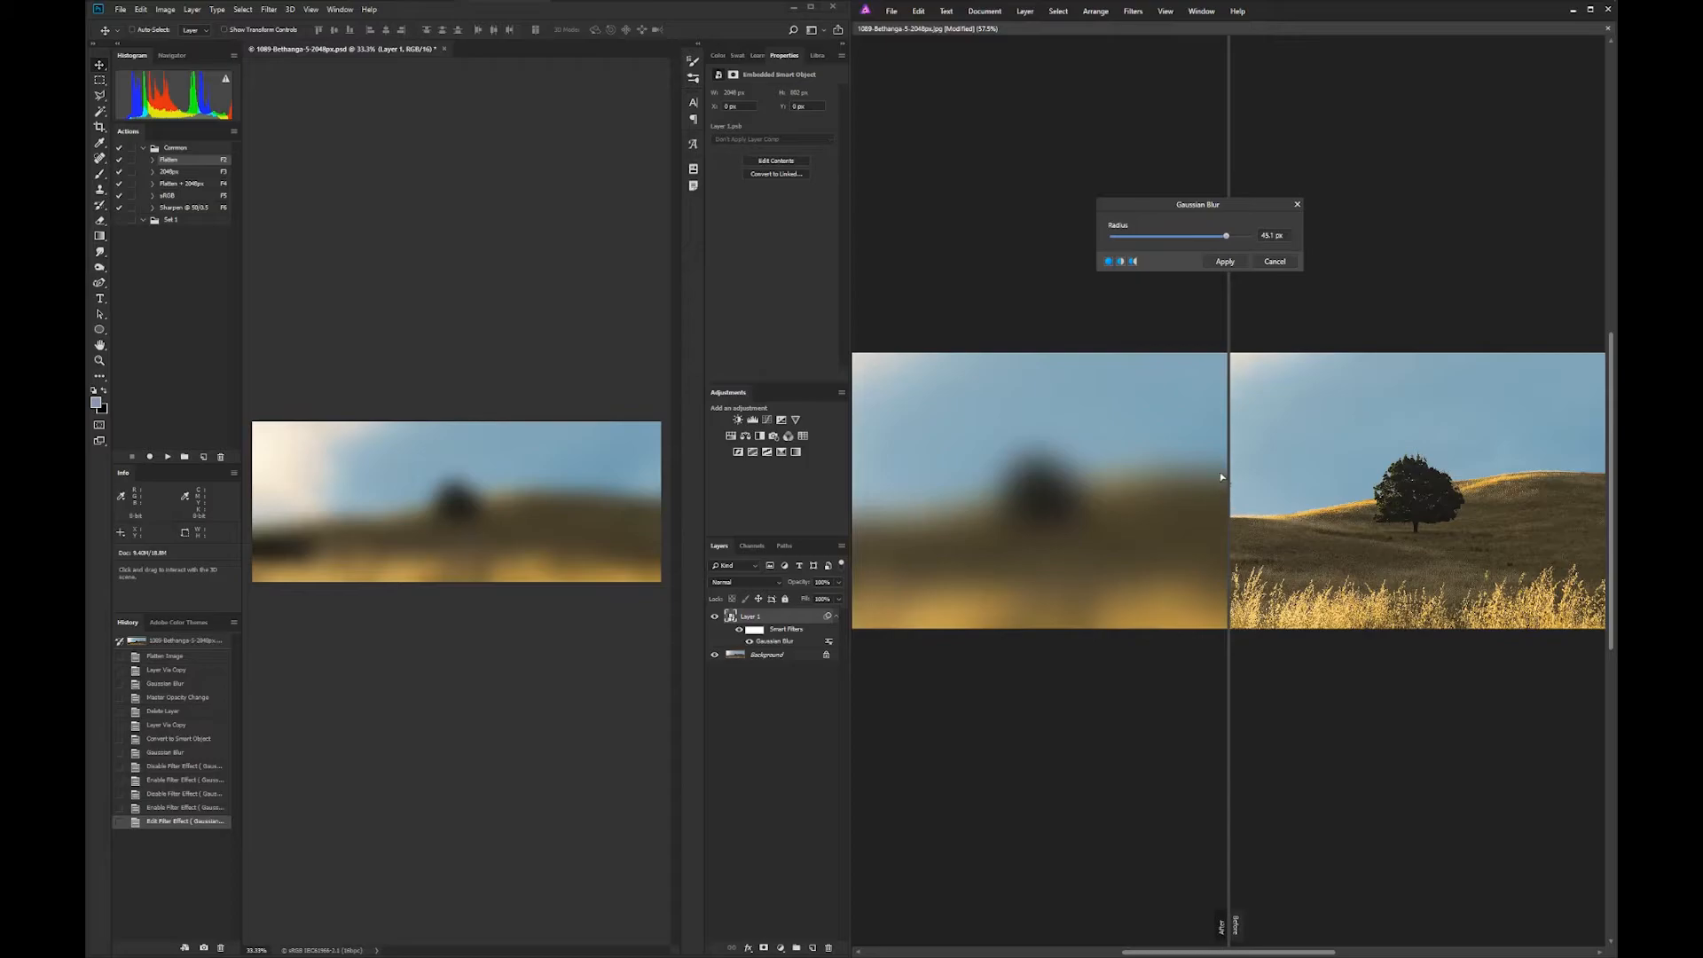
left_click_drag(1227, 237, 1168, 237)
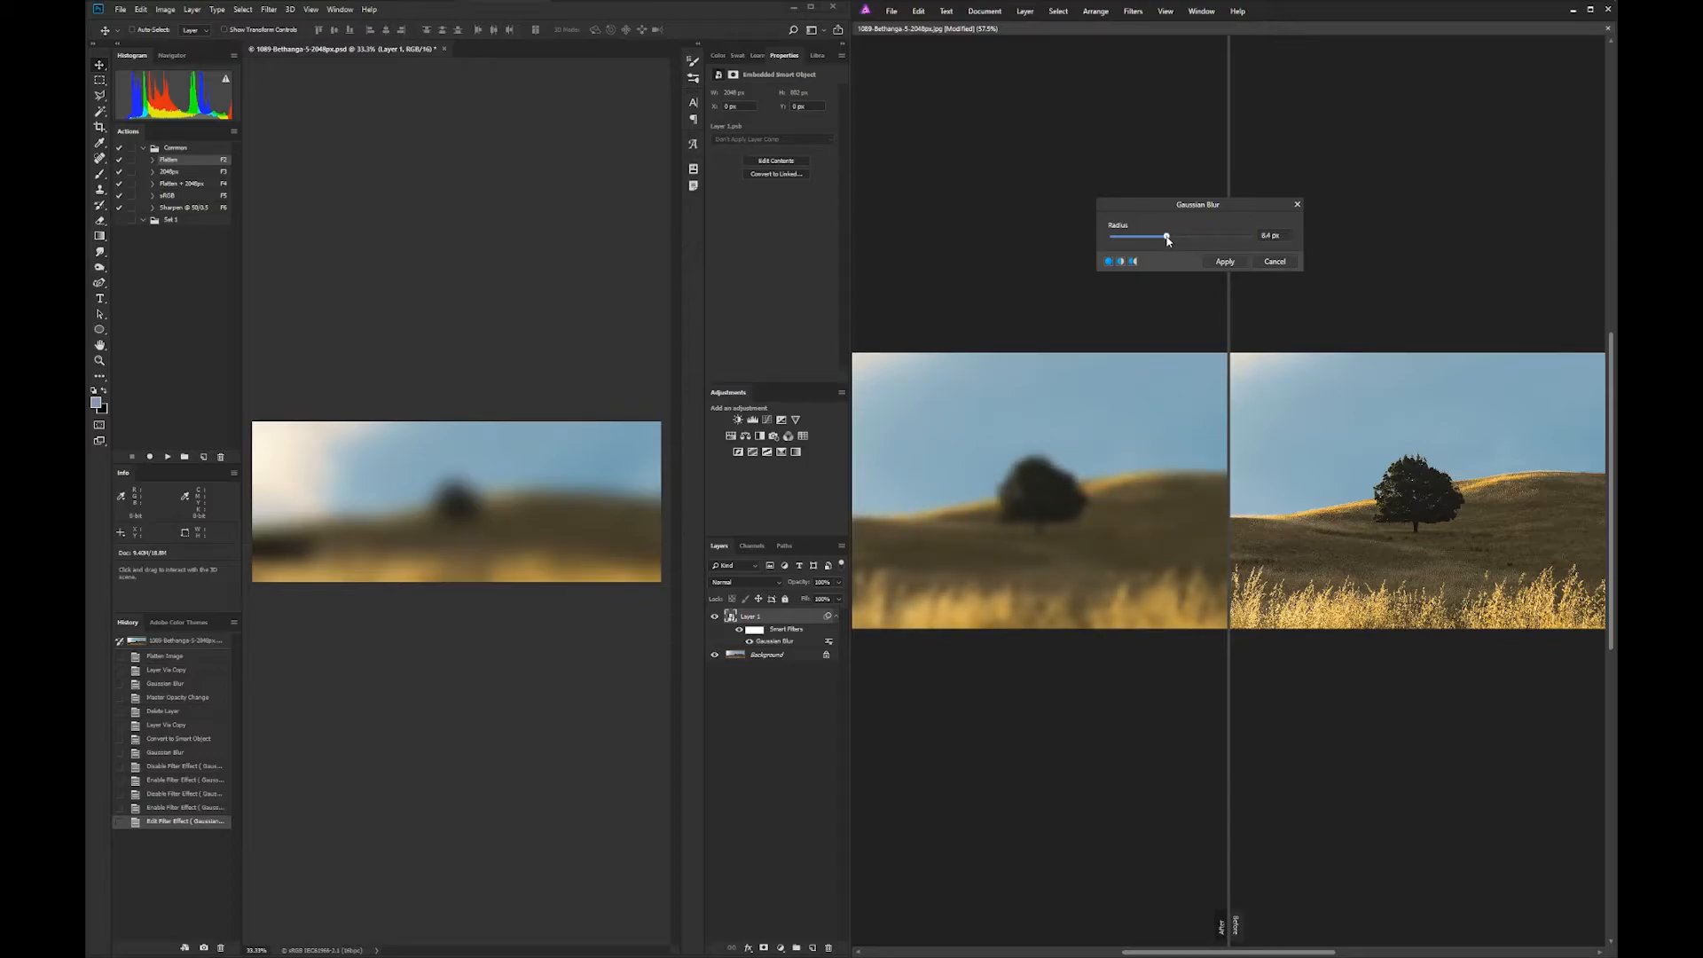
left_click(1231, 260)
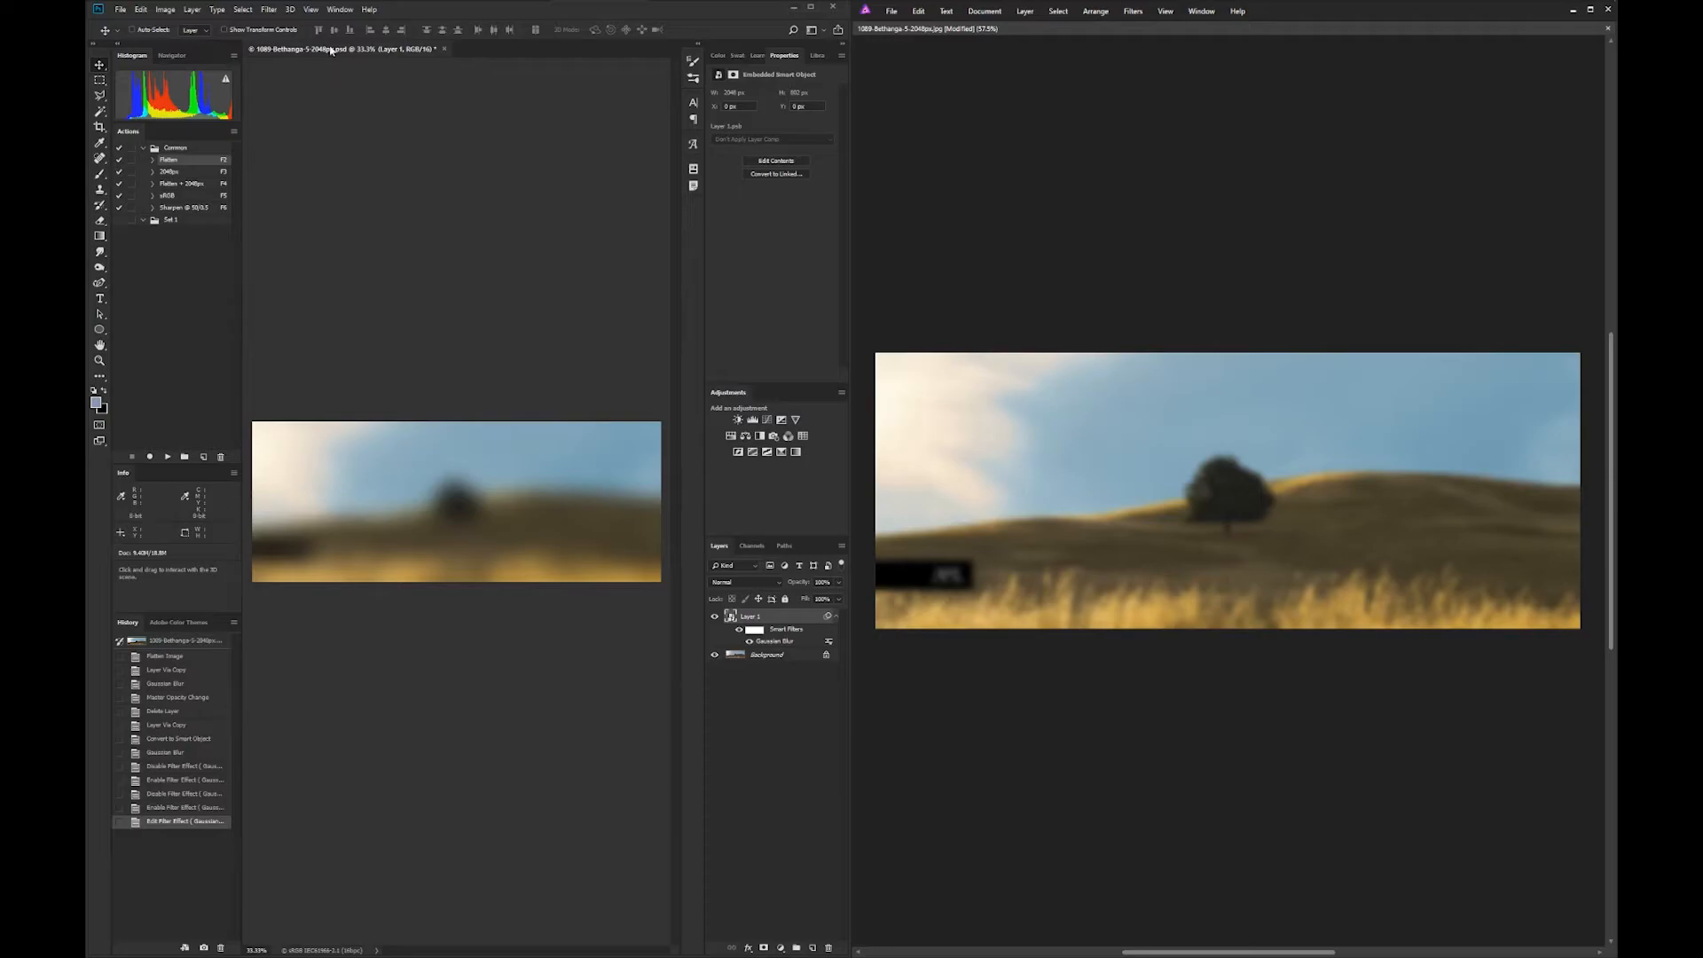
Step: Switch to Photoshop and duplicate the image document, keeping the suggested copy name
left_click(170, 9)
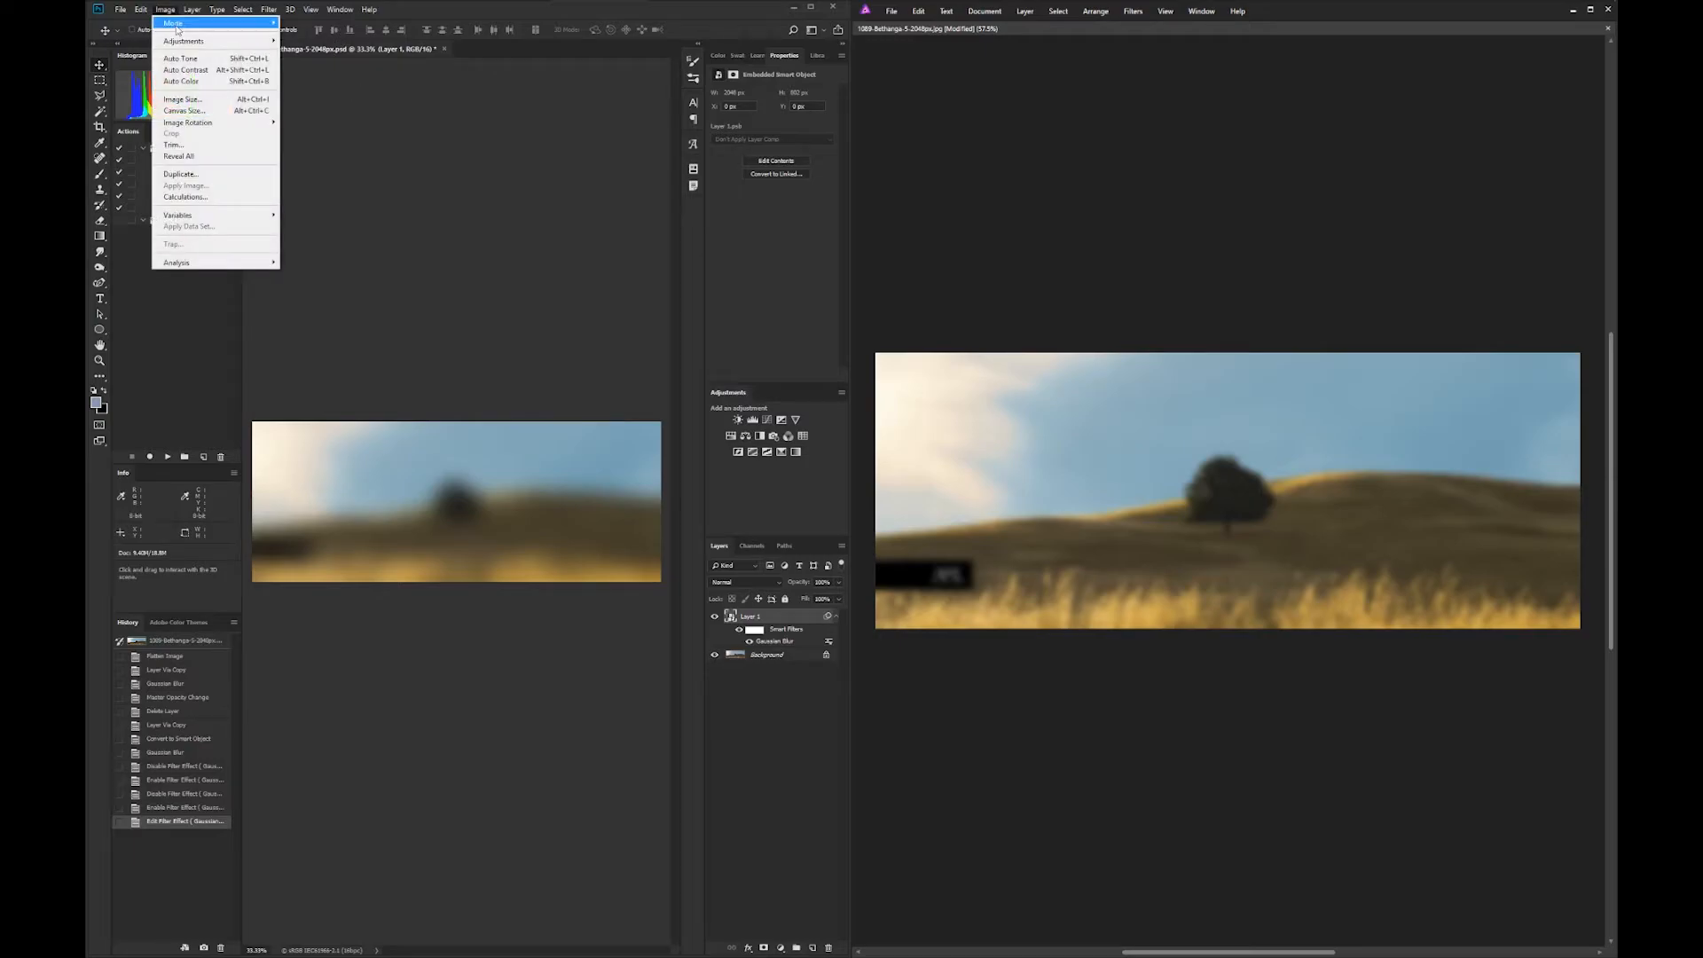
left_click(193, 174)
left_click(951, 315)
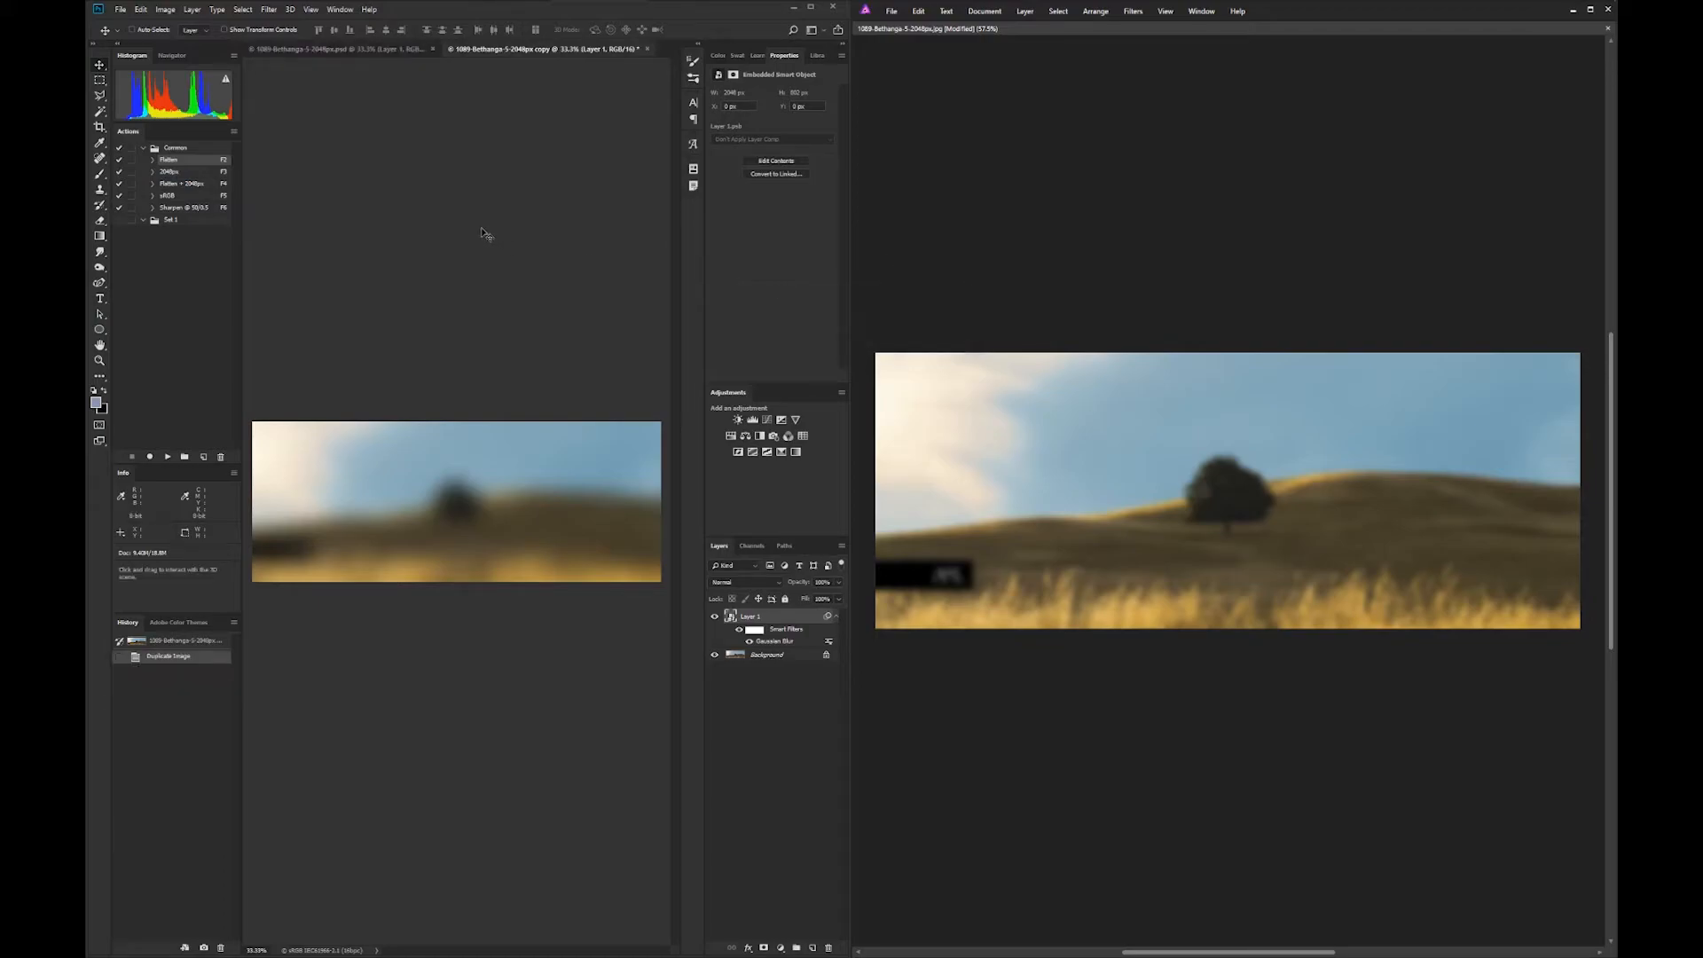
Step: Hide the panels and arrange the original document and its copy side by side in a 2-up vertical layout
key("Tab")
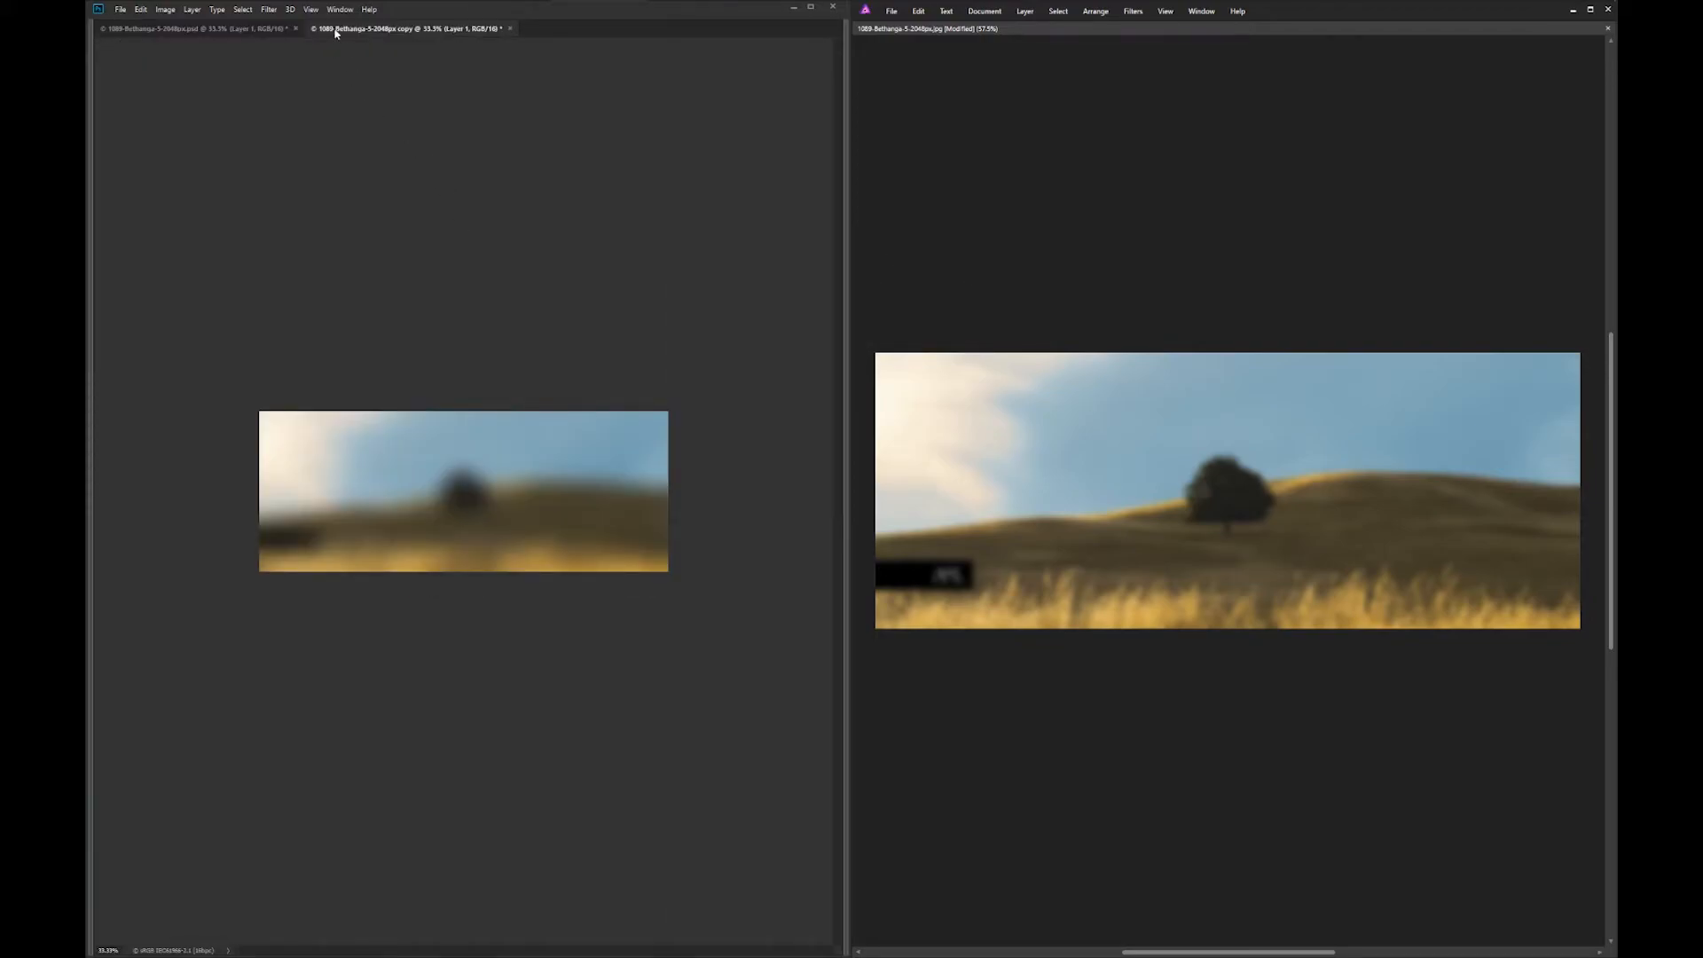
left_click(340, 9)
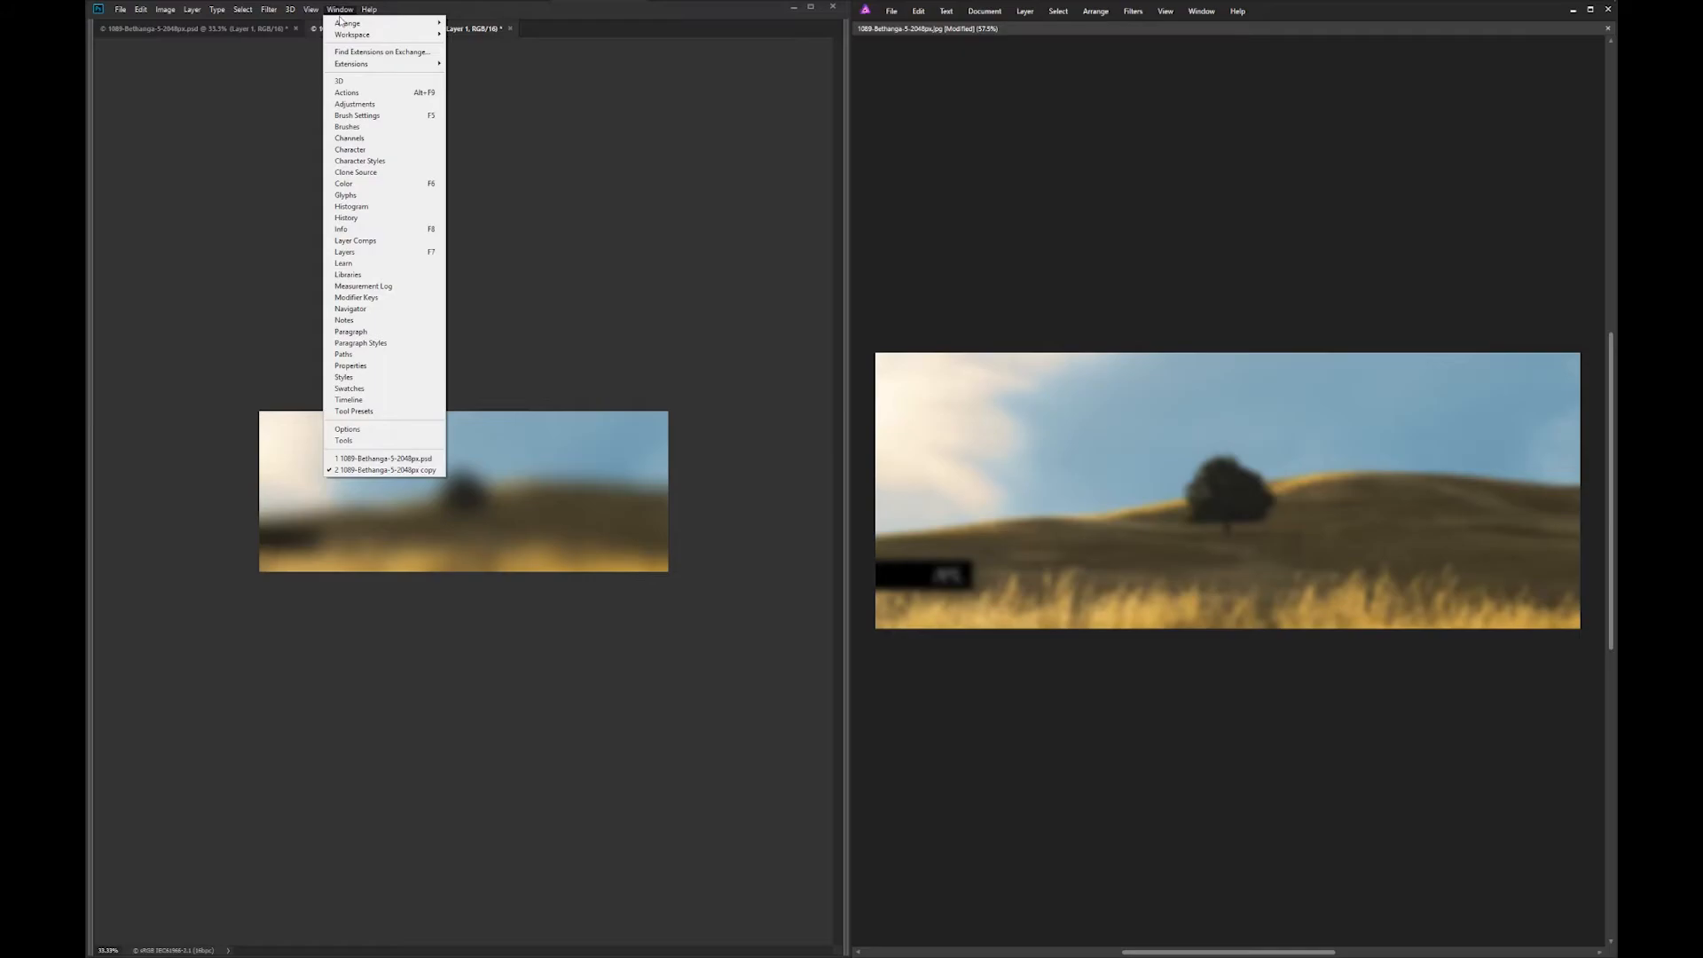
mouse_move(346, 22)
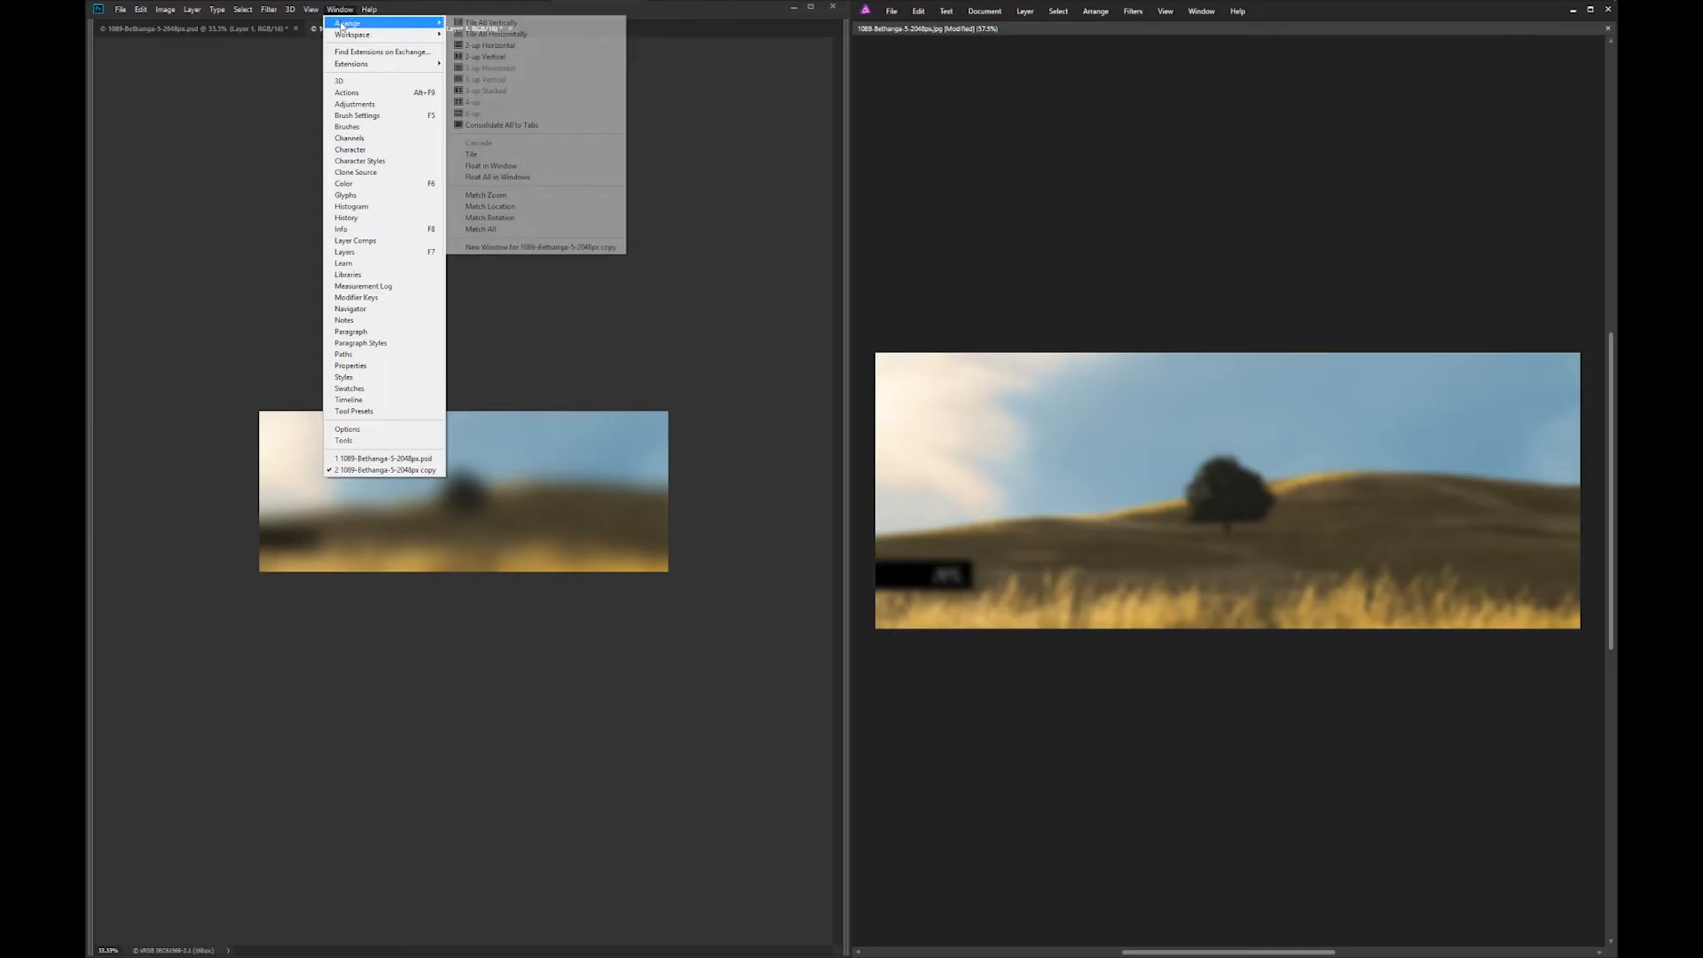
left_click(503, 57)
Step: Hide Layer 1 in the original PSD document and compare it with the blurred copy with the panels hidden
left_click(578, 224)
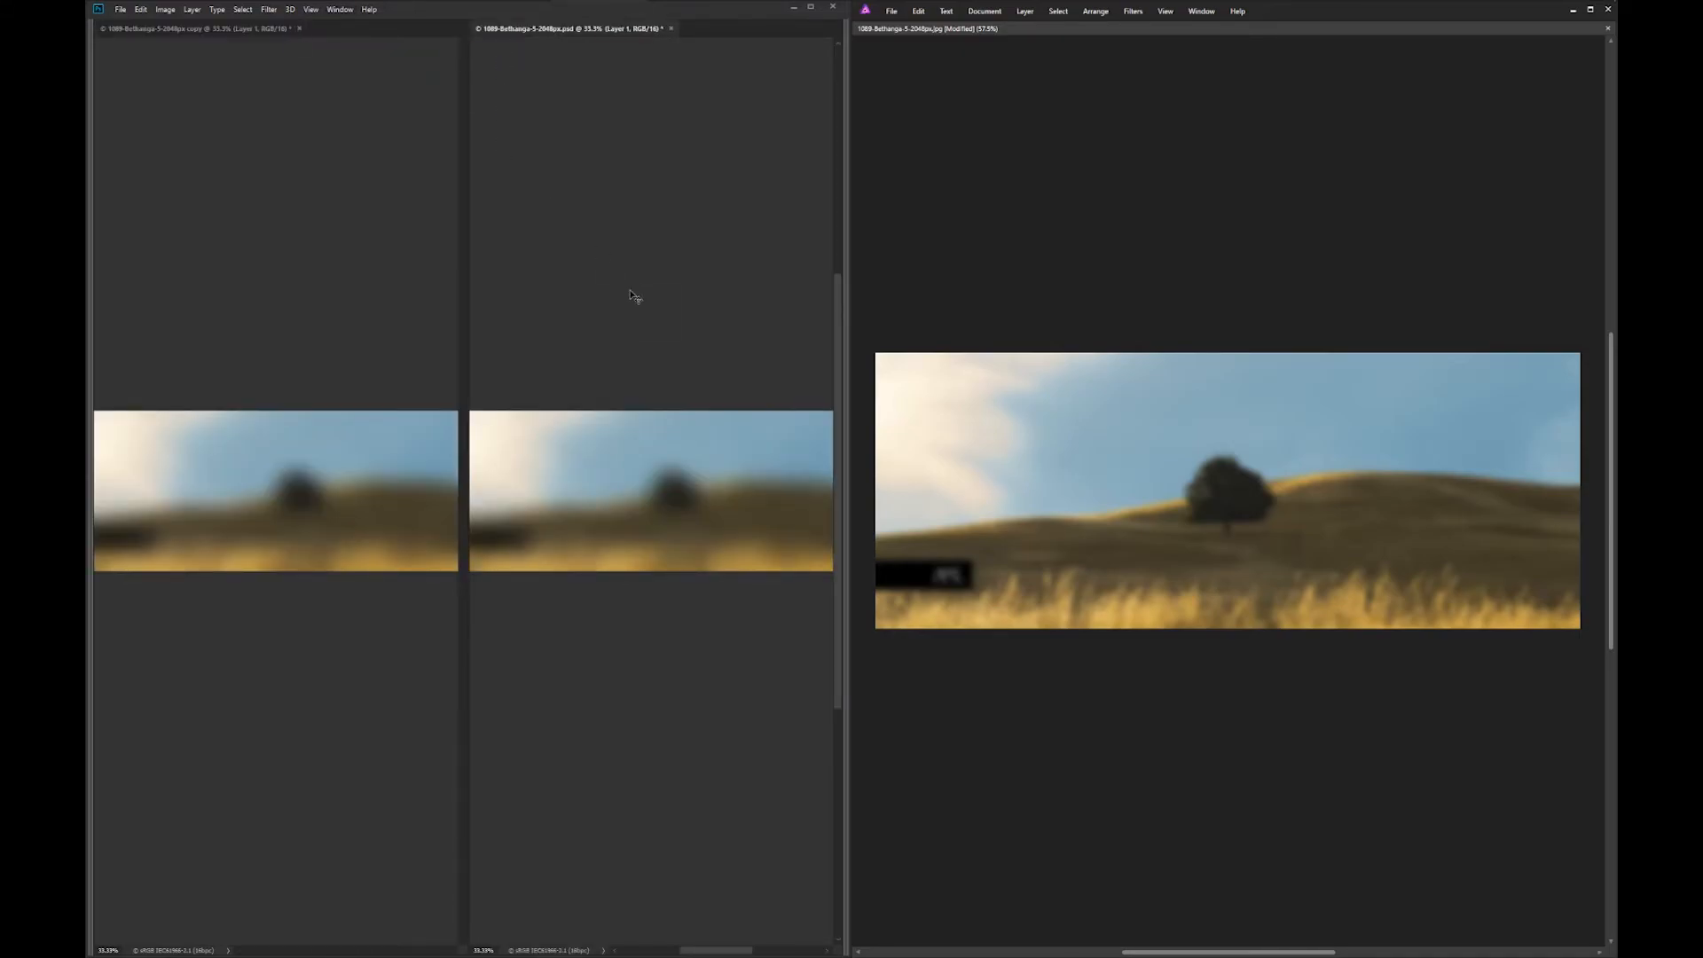
key("Tab")
left_click(715, 616)
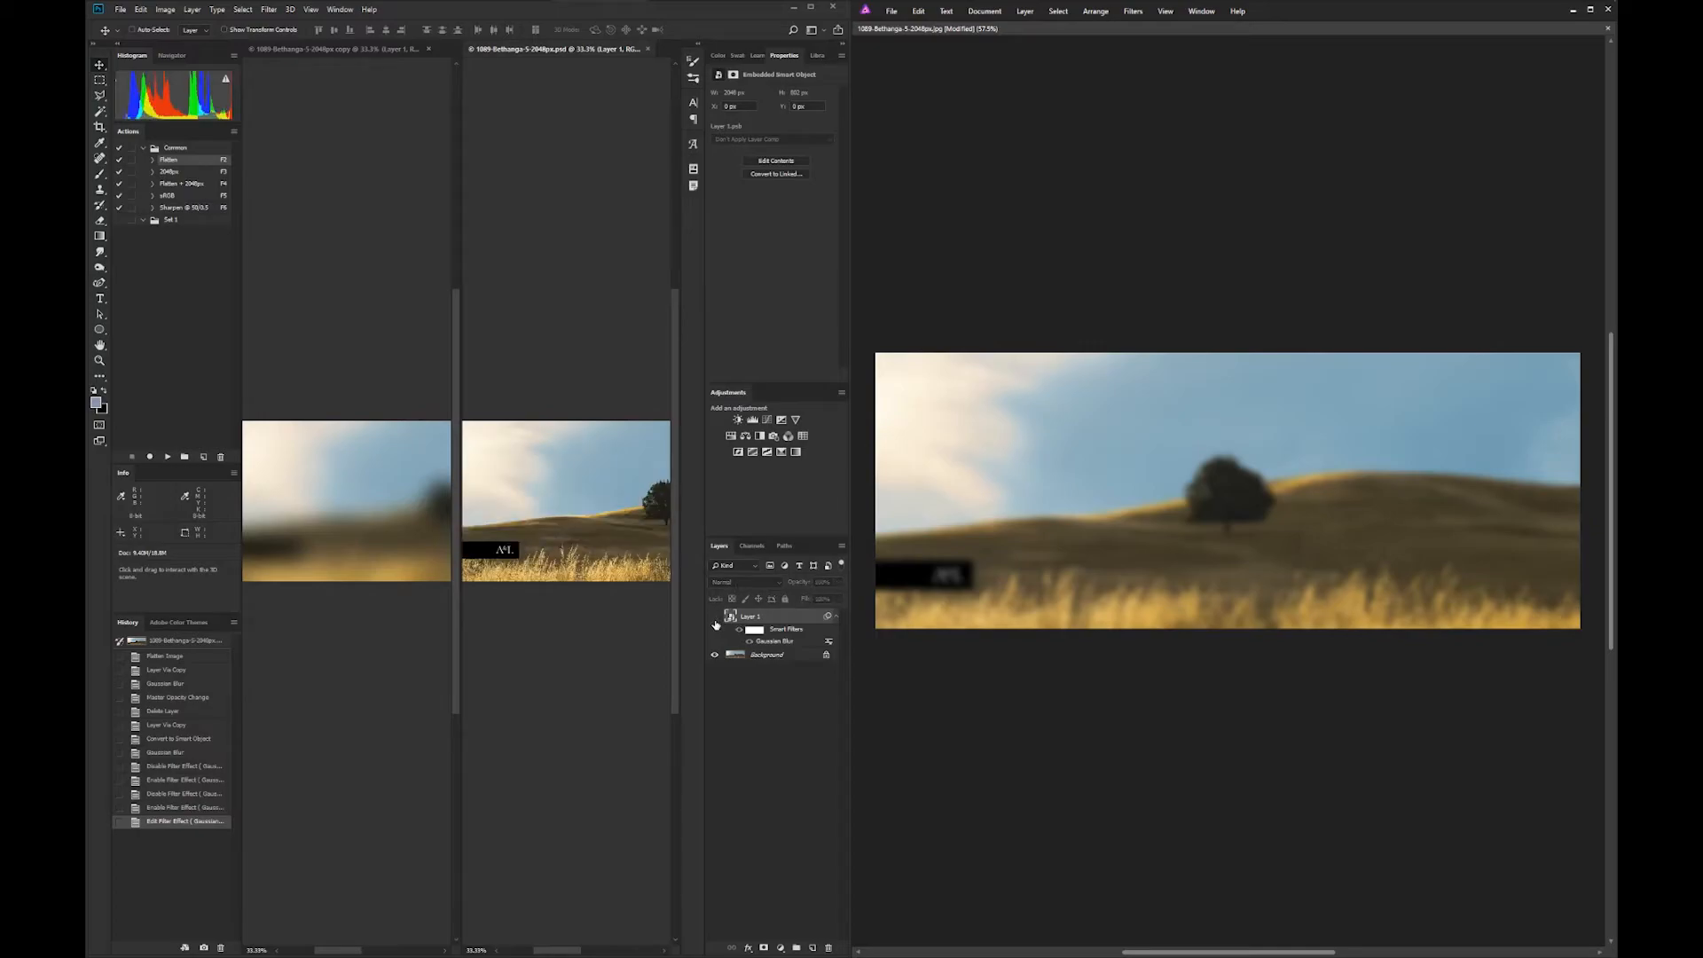
key("Tab")
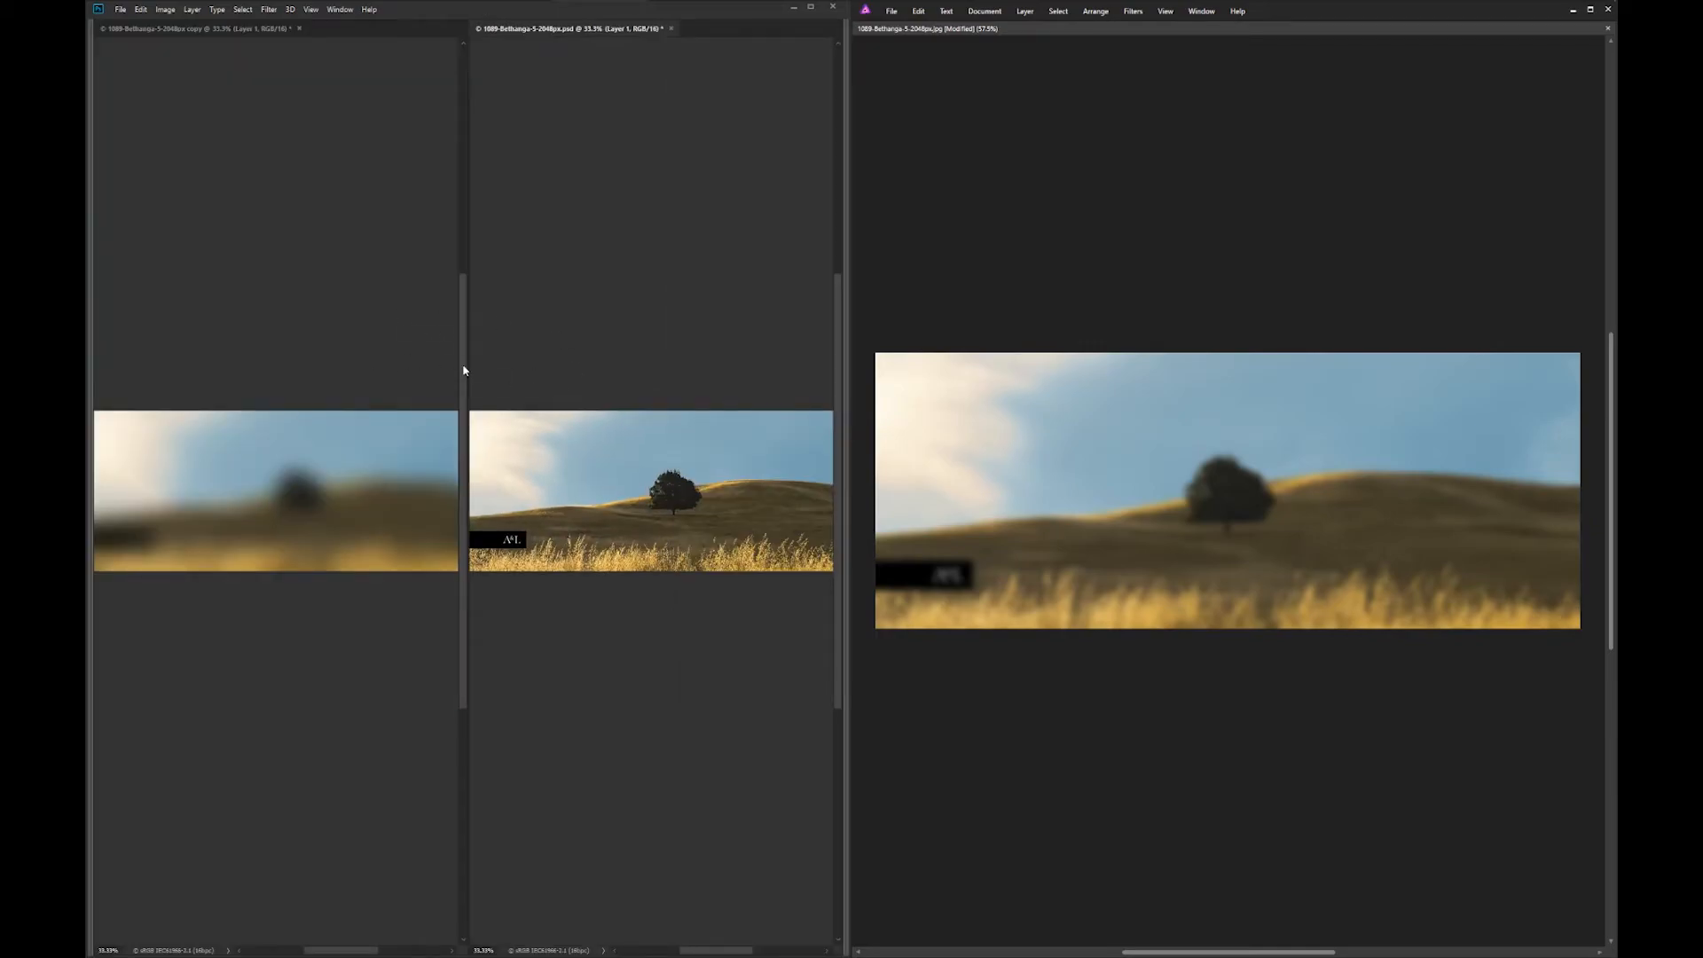
left_click(355, 311)
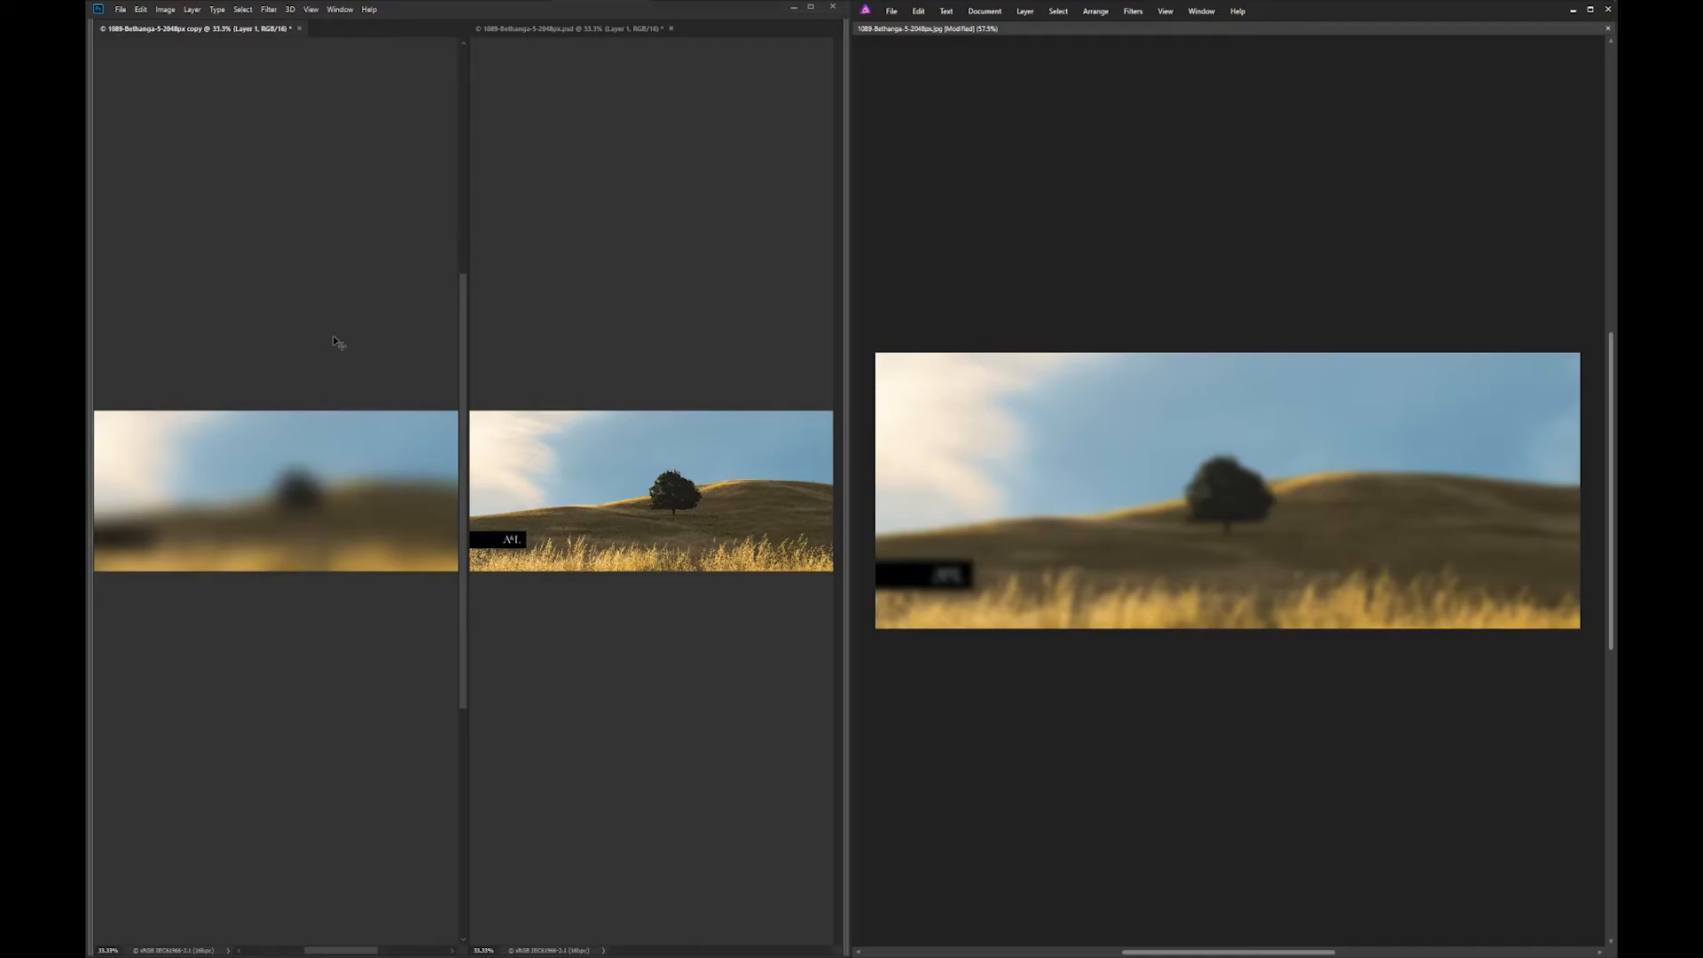
Step: Show the panels again and close the original PSD document without saving its changes
key("Tab")
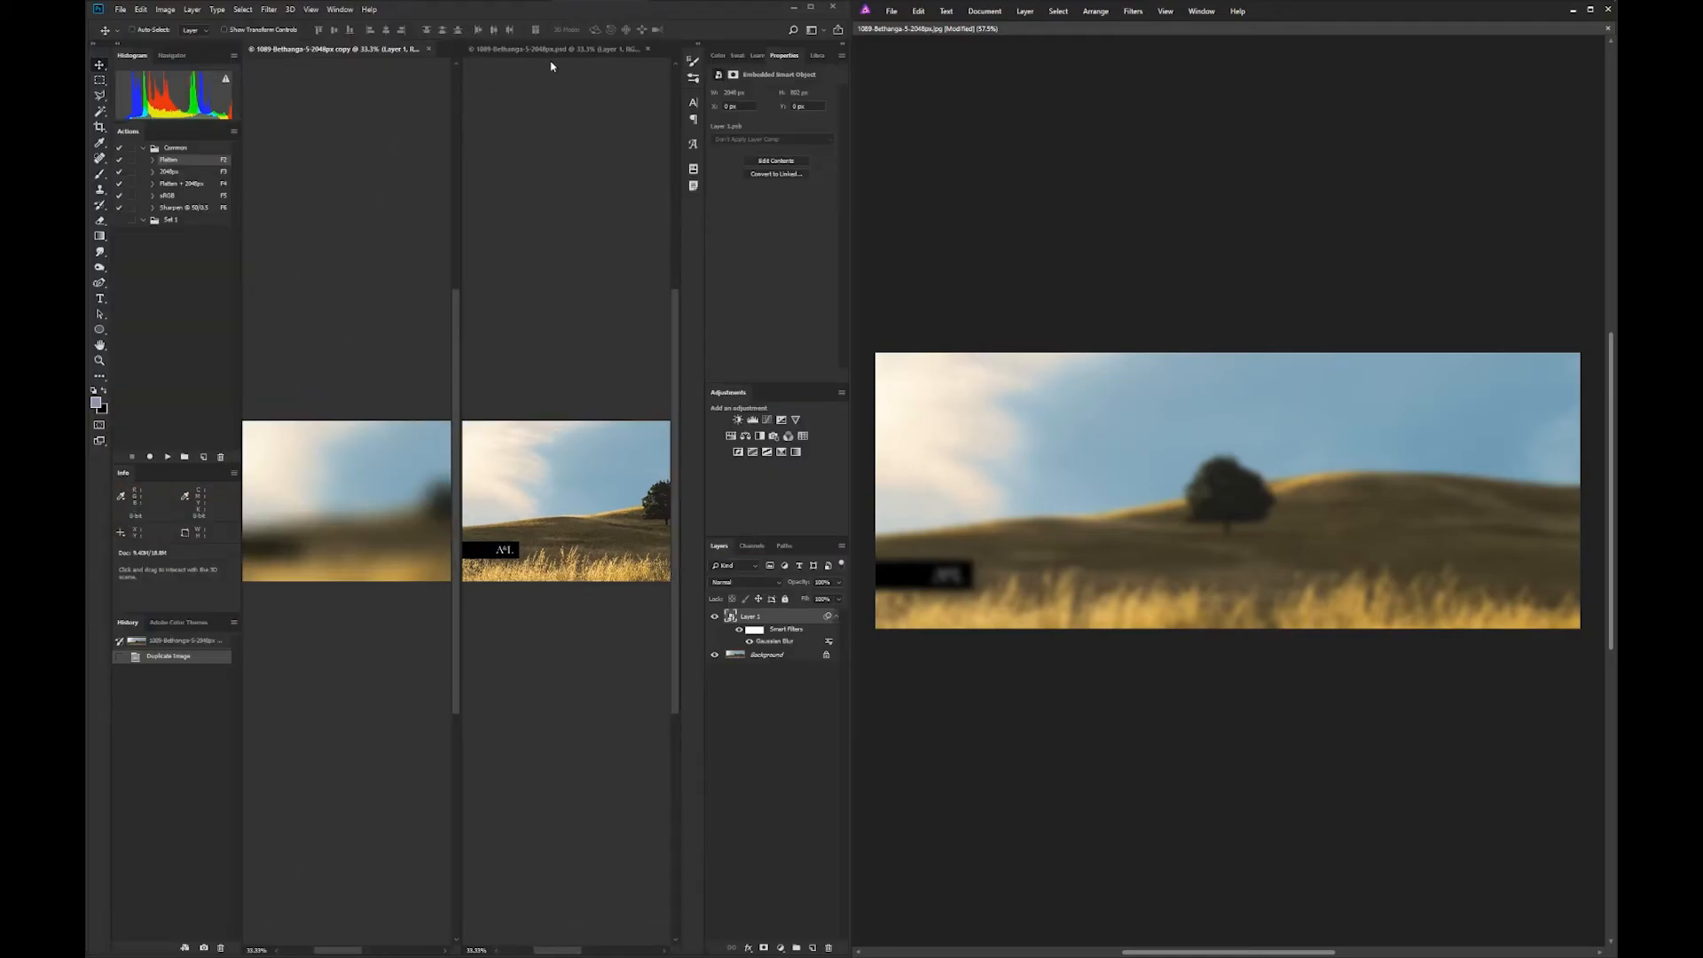
left_click(648, 50)
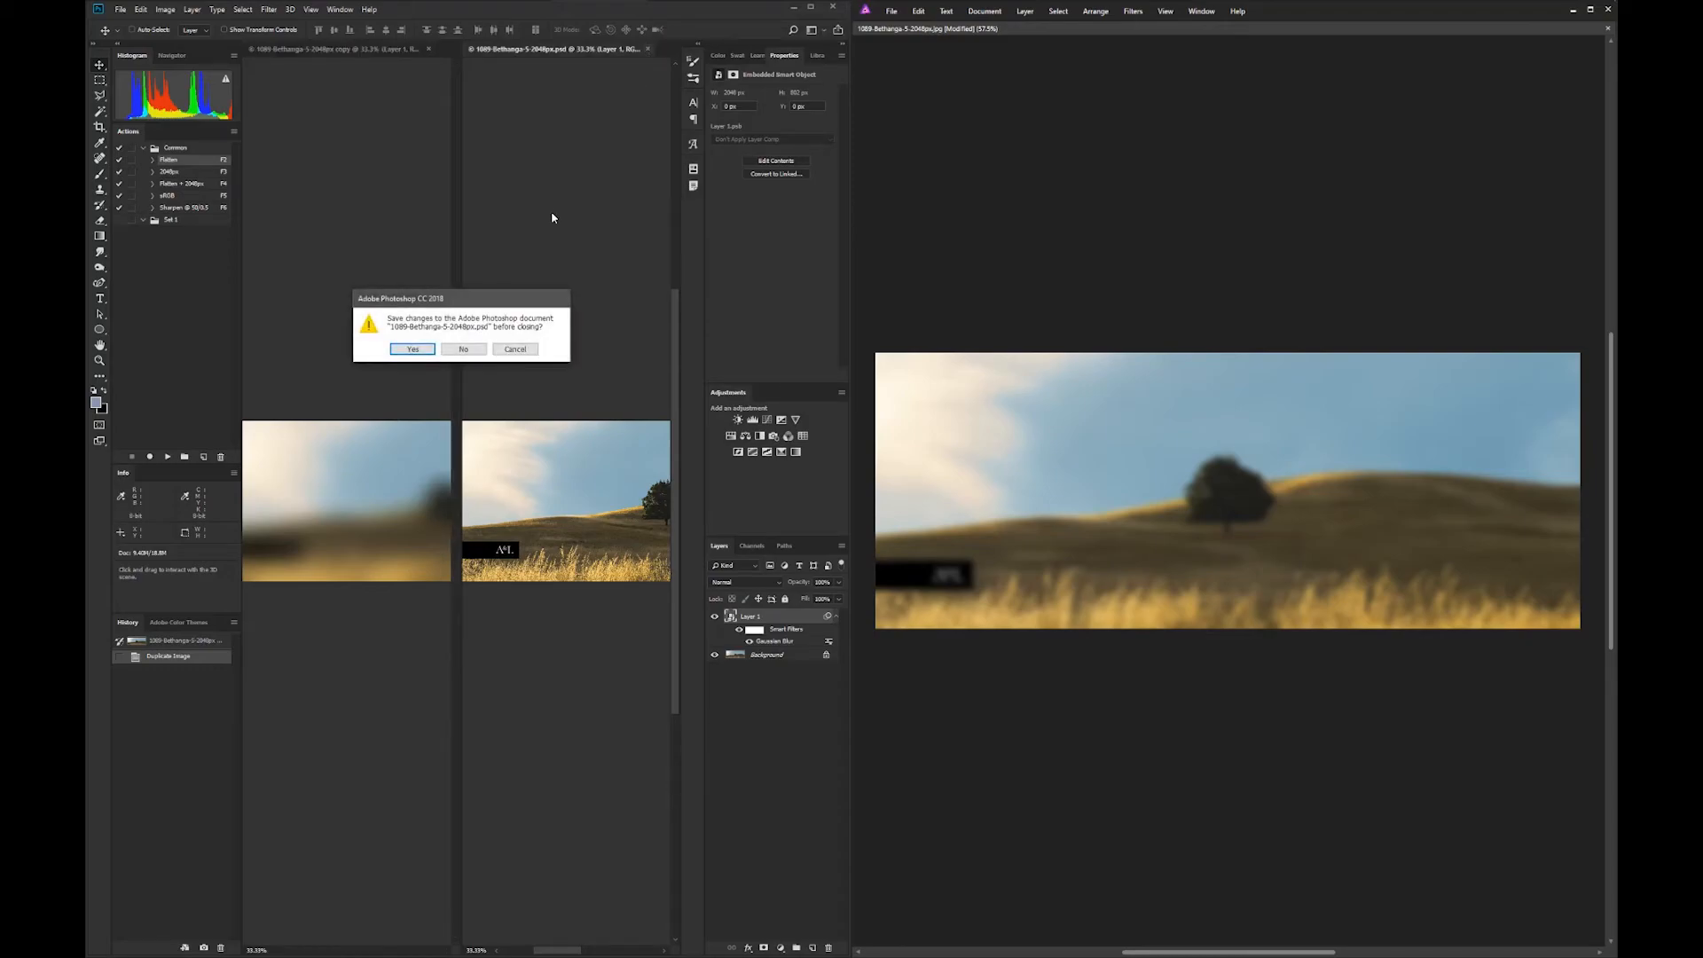
key("n")
Step: Switch to Affinity Photo, toggle Quick Mask on and off, restore the panels and fit the image to the view
left_click(1027, 224)
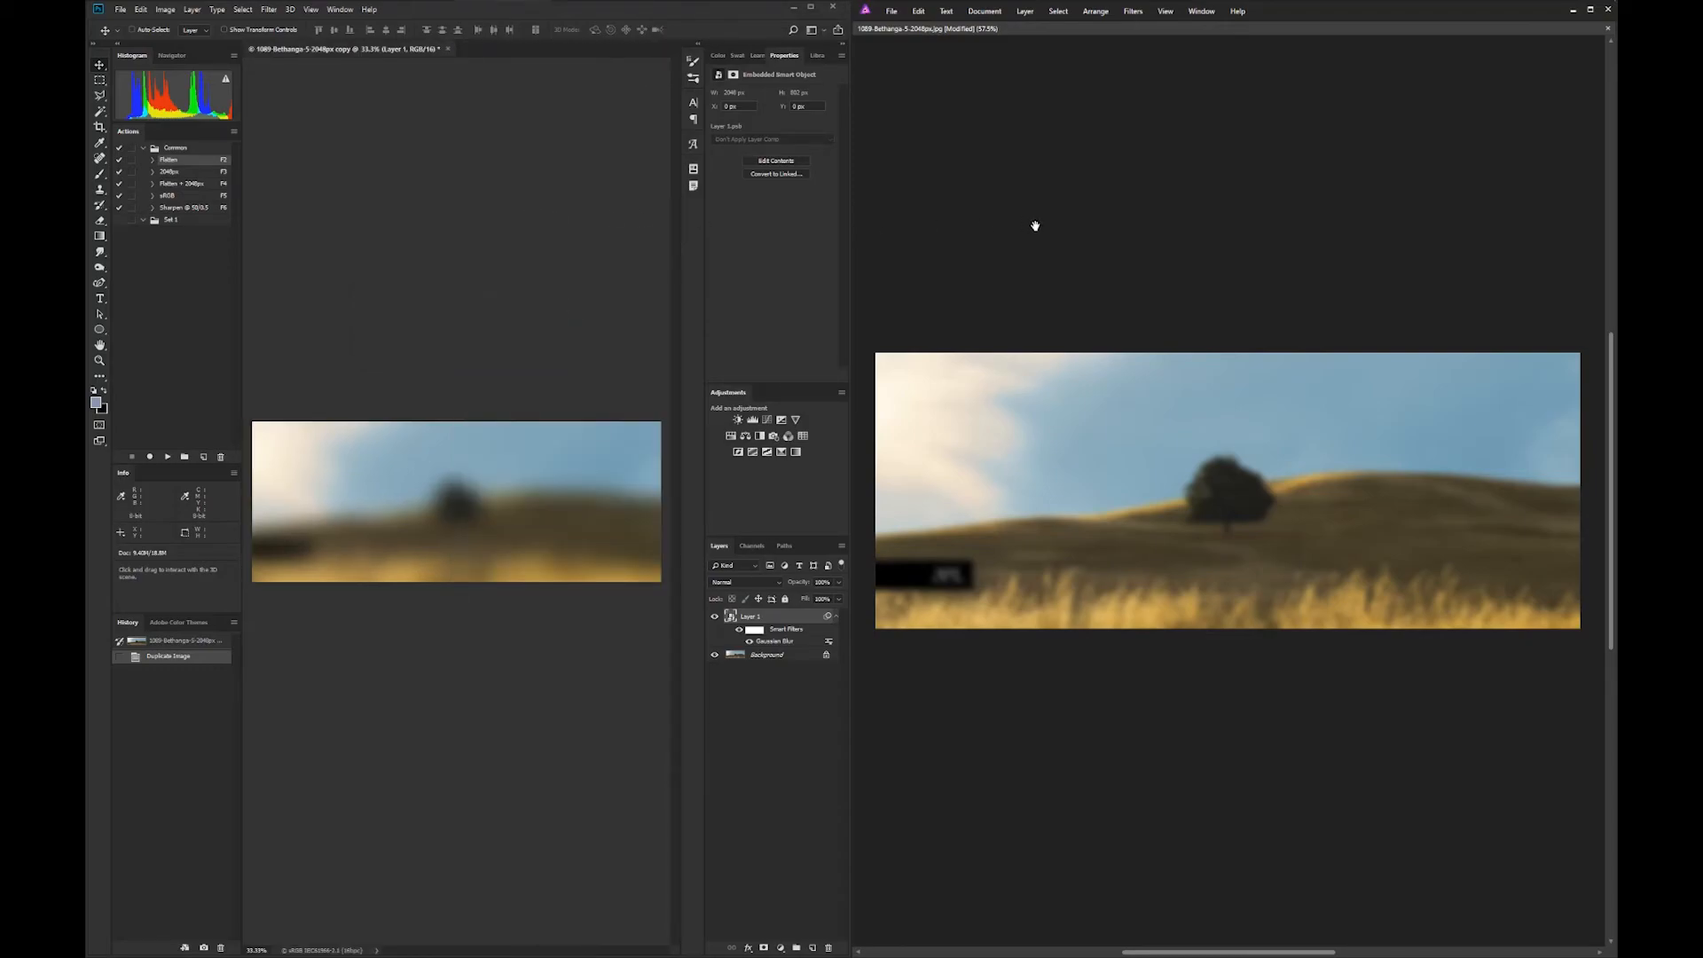
key("q")
key("q")
key("Tab")
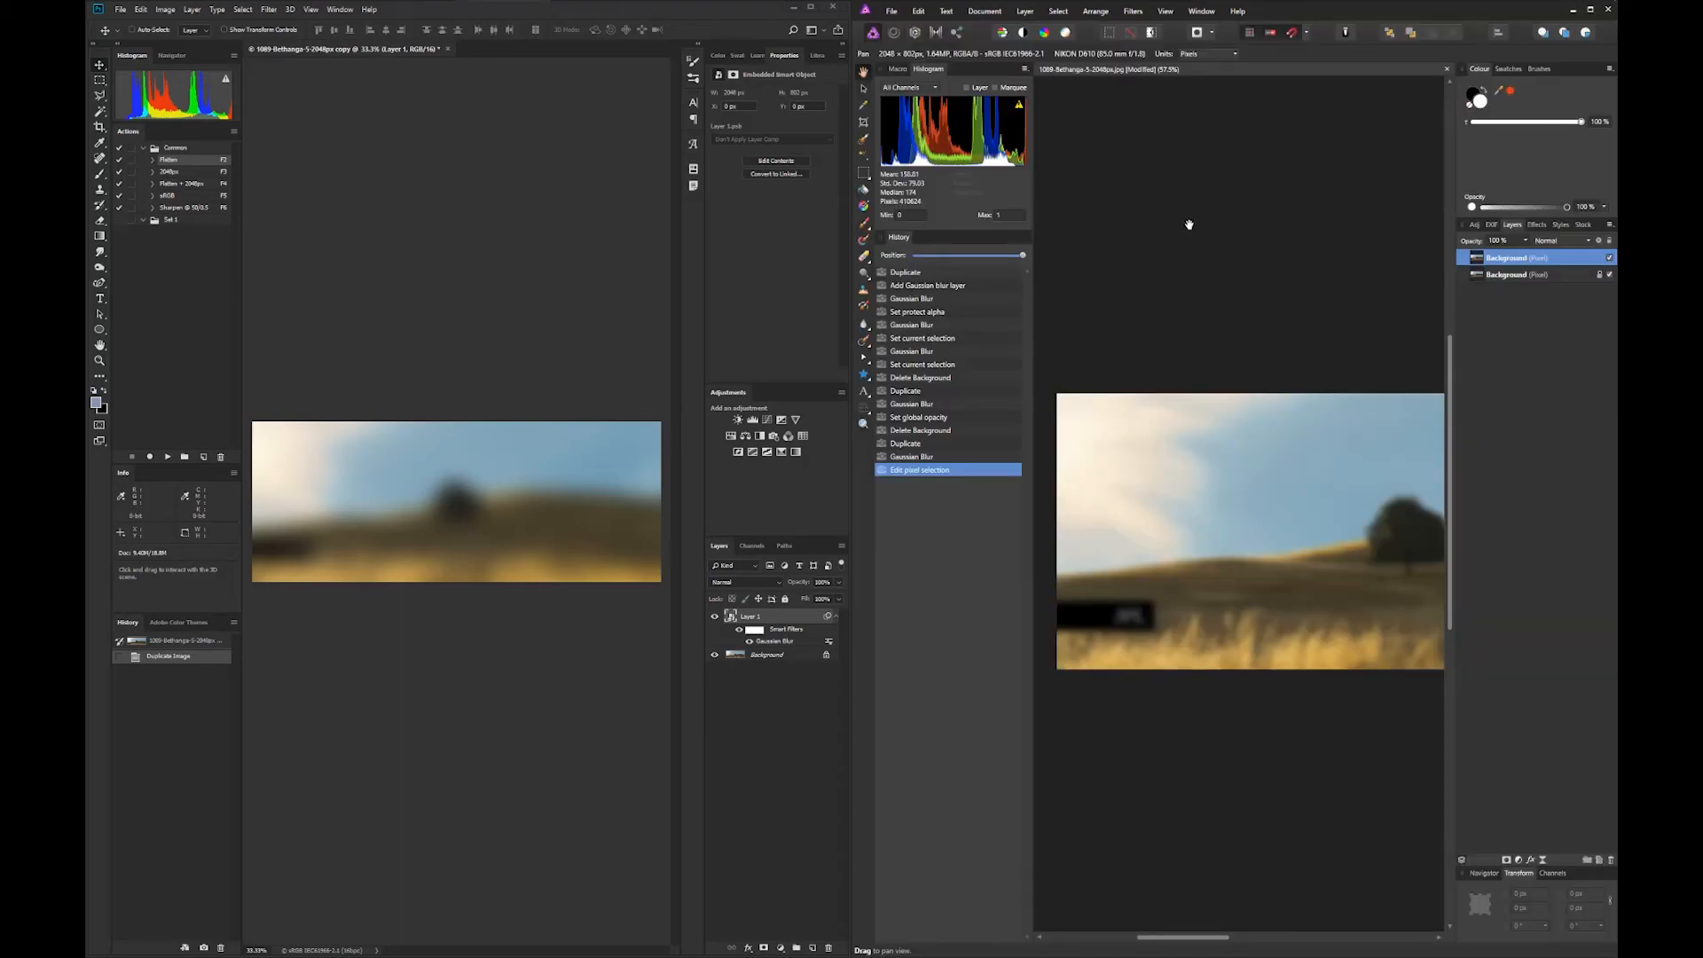
key("ctrl+0")
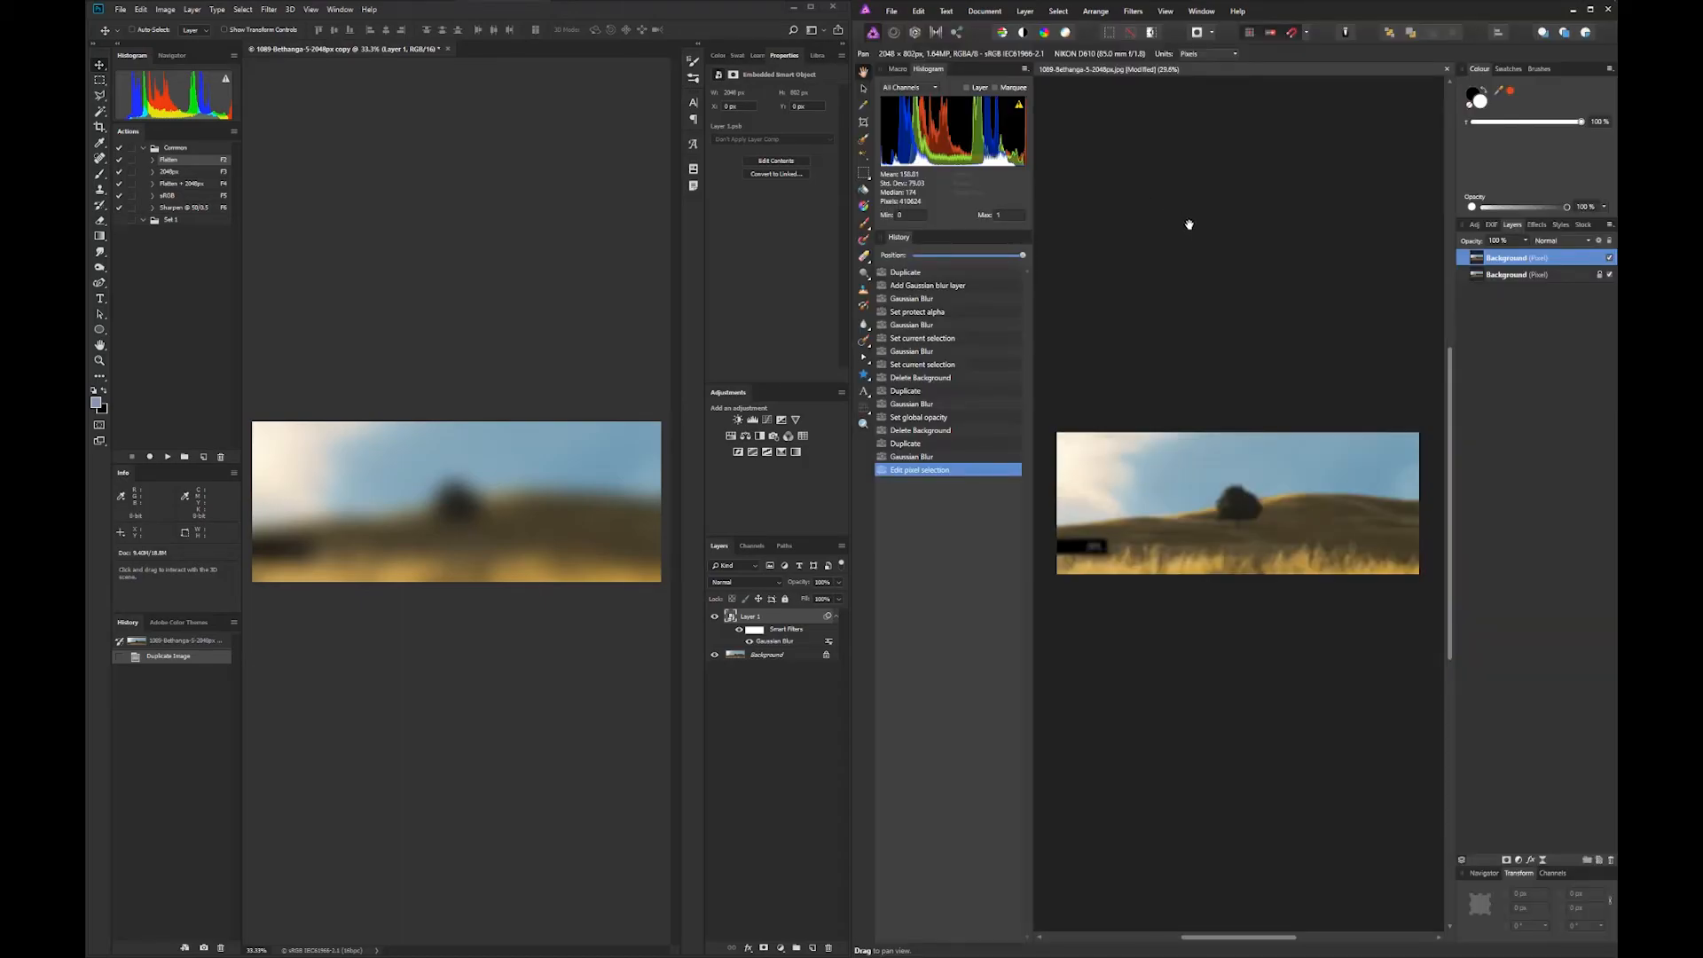